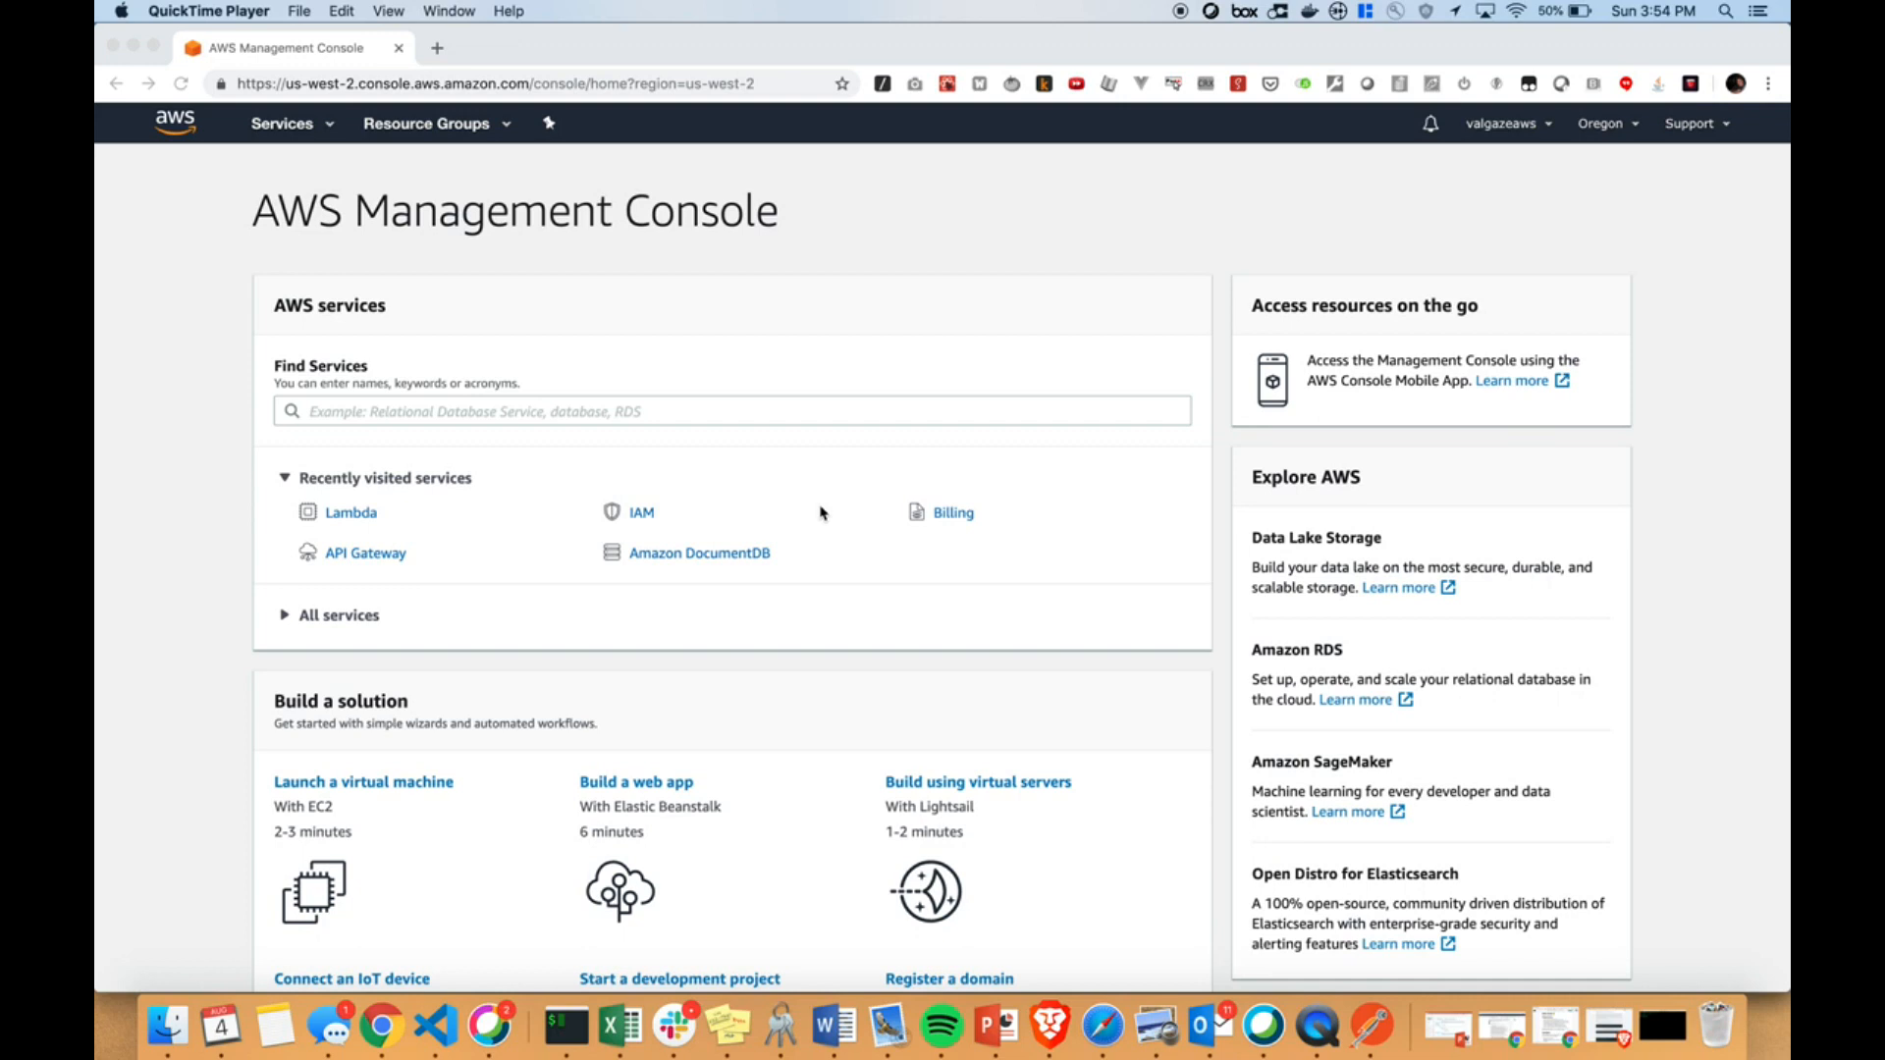
Start a new Lambda function authored from scratch and name it mylambda
{"action": "left_click", "coordinate": [365, 515]}
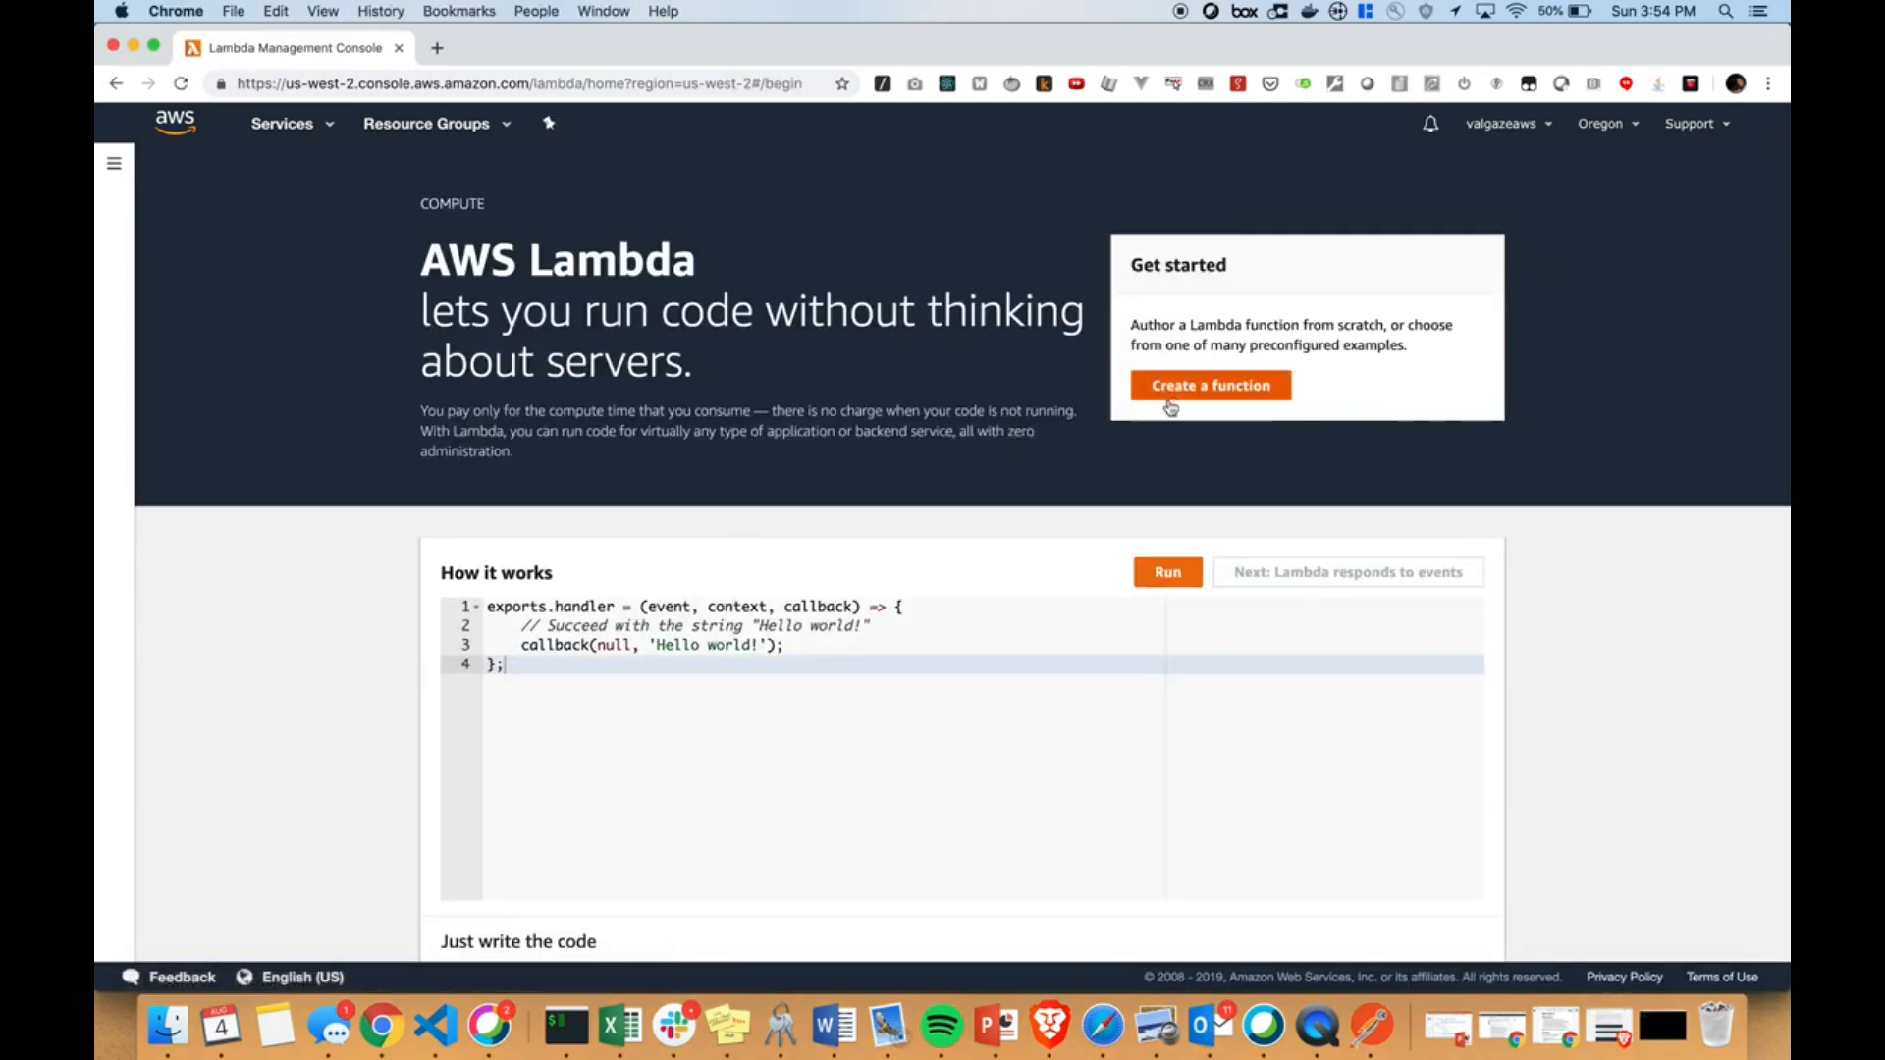
{"action": "left_click", "coordinate": [1187, 401]}
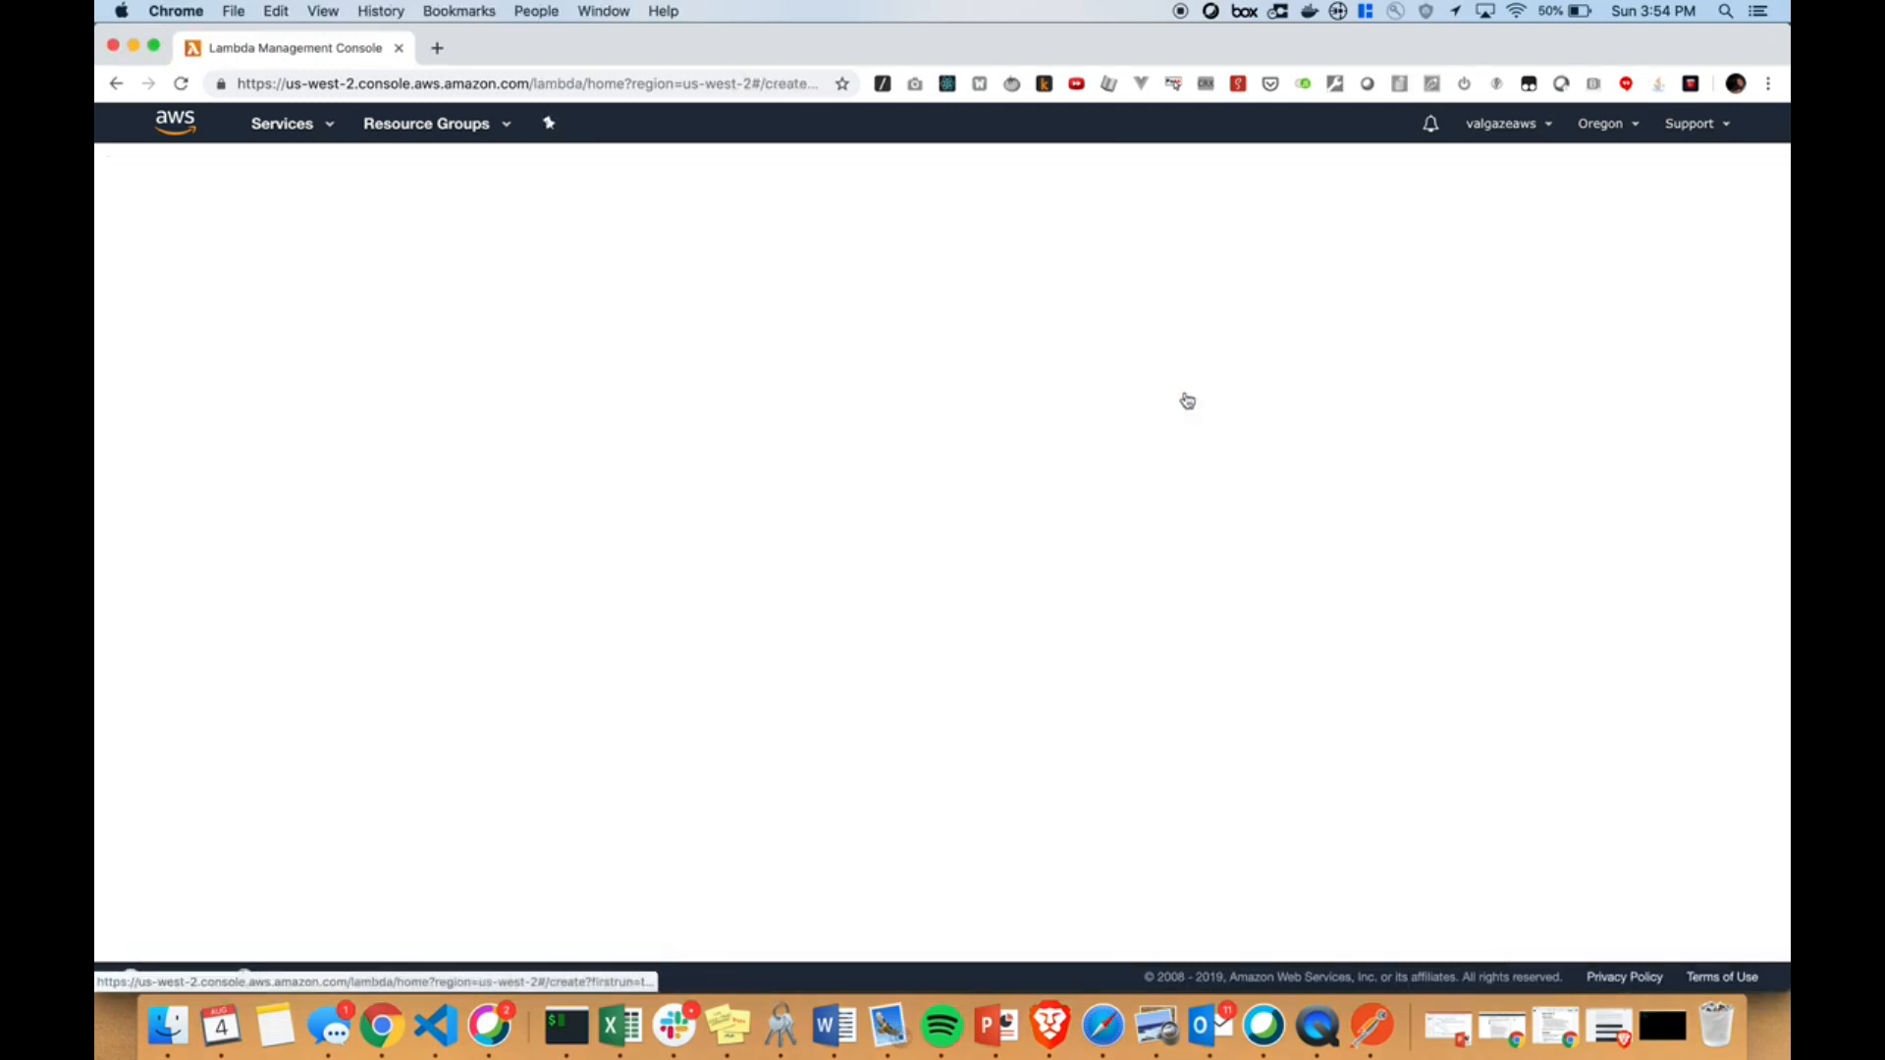
{"action": "left_click", "coordinate": [628, 627]}
{"action": "type", "text": "mylambda"}
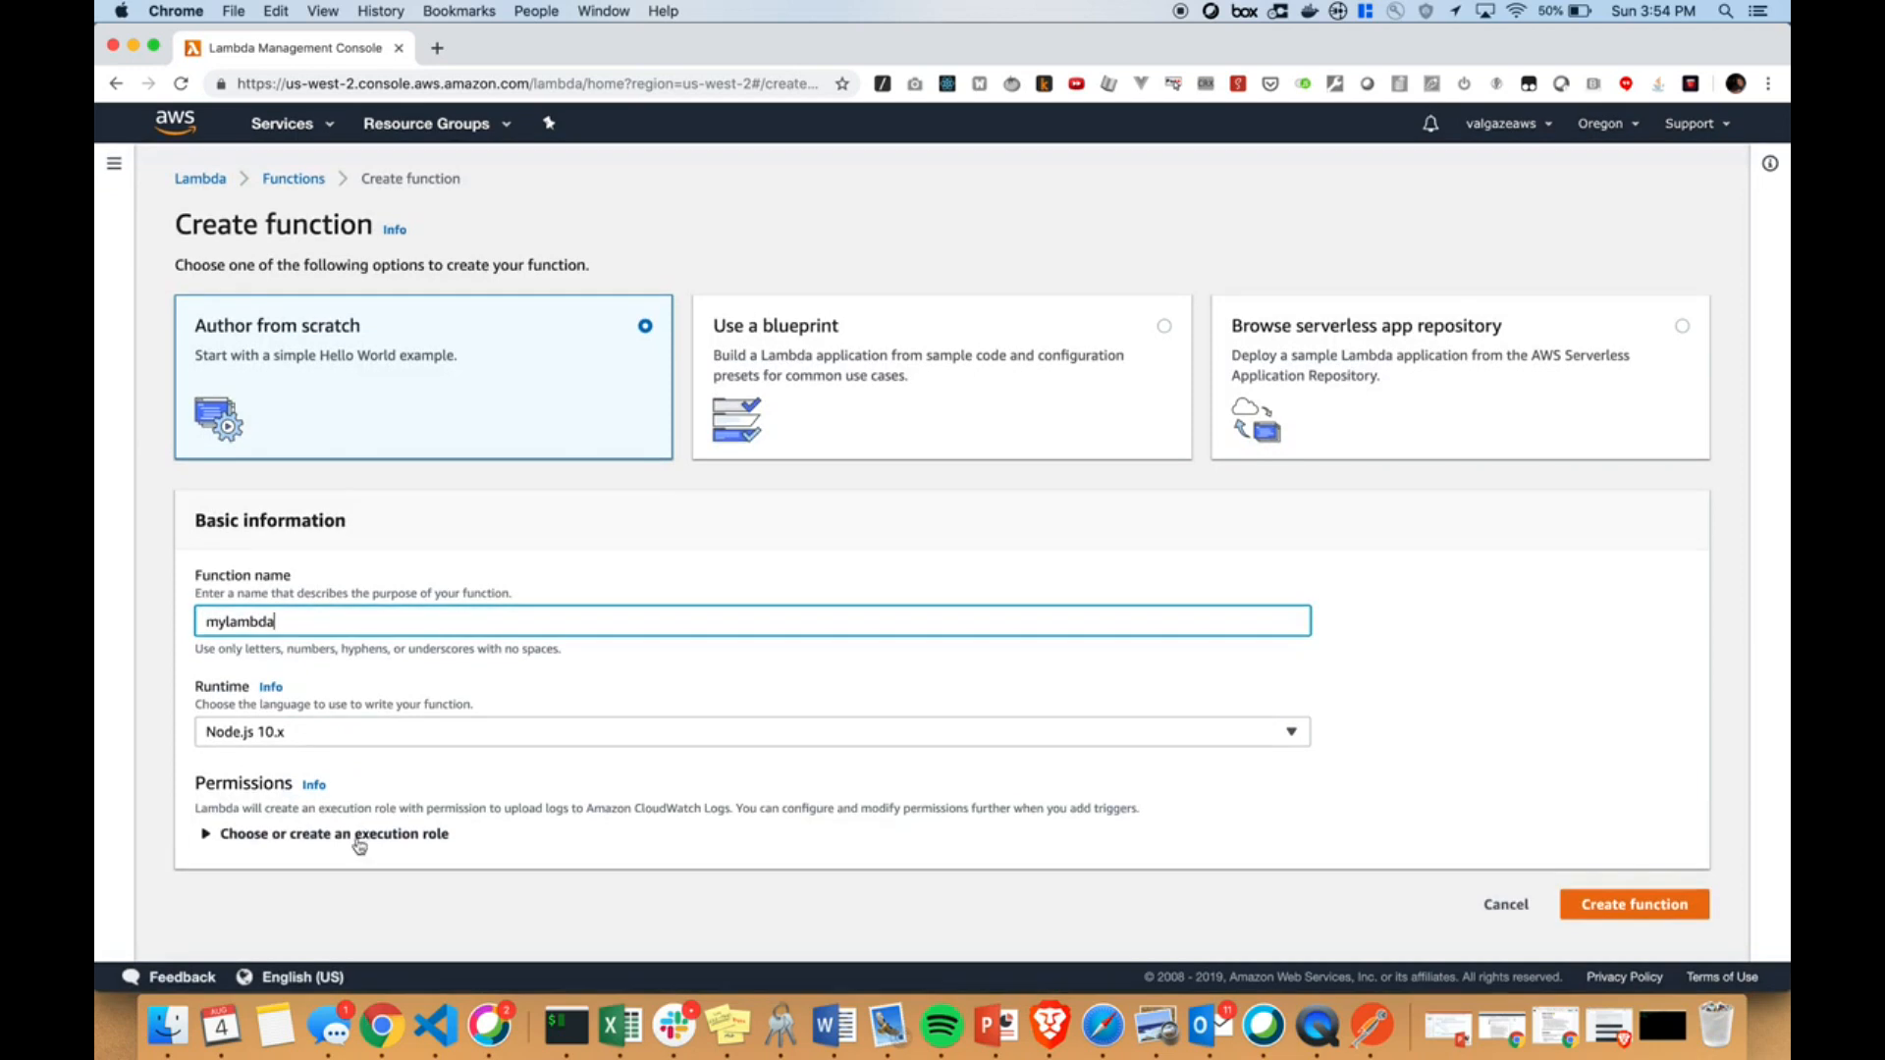
Assign the existing execution role lamba-vpc and create the function
{"action": "left_click", "coordinate": [357, 835]}
{"action": "left_click", "coordinate": [377, 925]}
{"action": "left_click", "coordinate": [398, 868]}
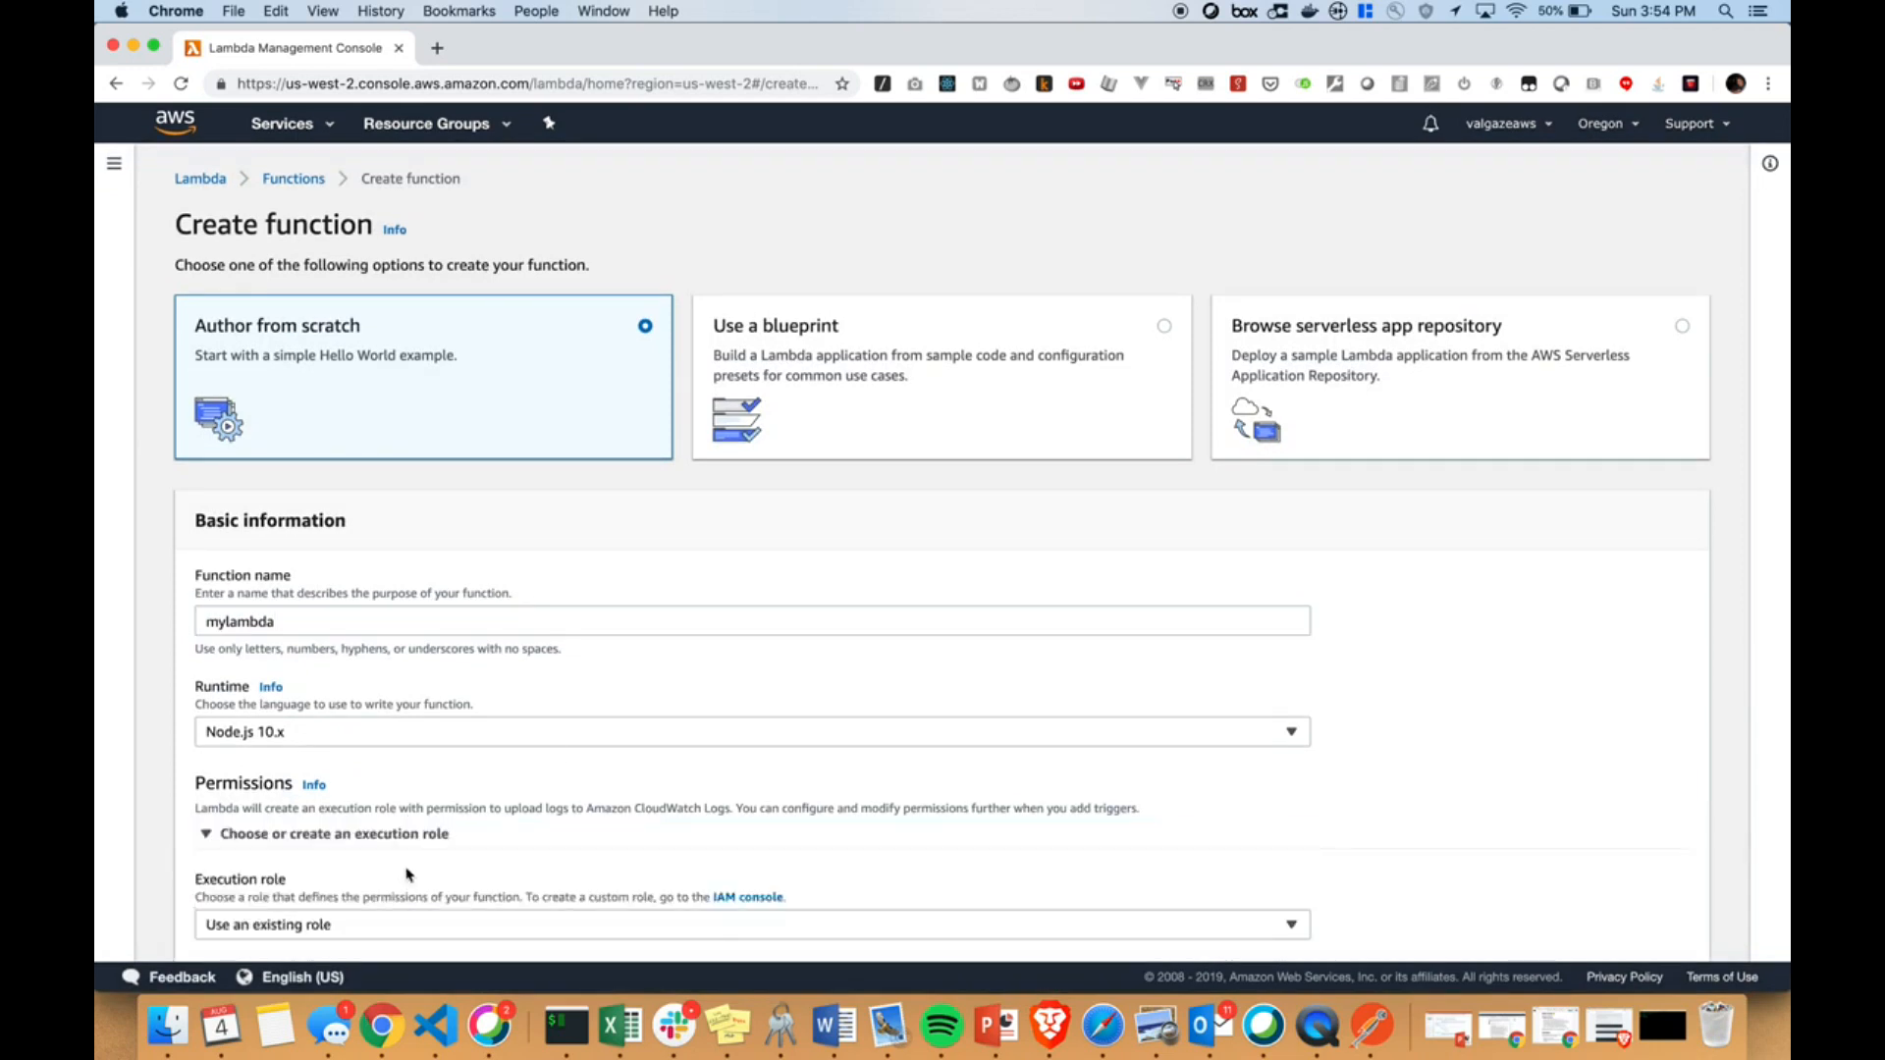
{"action": "scroll", "coordinate": [558, 753], "scroll_direction": "down", "scroll_amount": 3}
{"action": "left_click", "coordinate": [484, 832]}
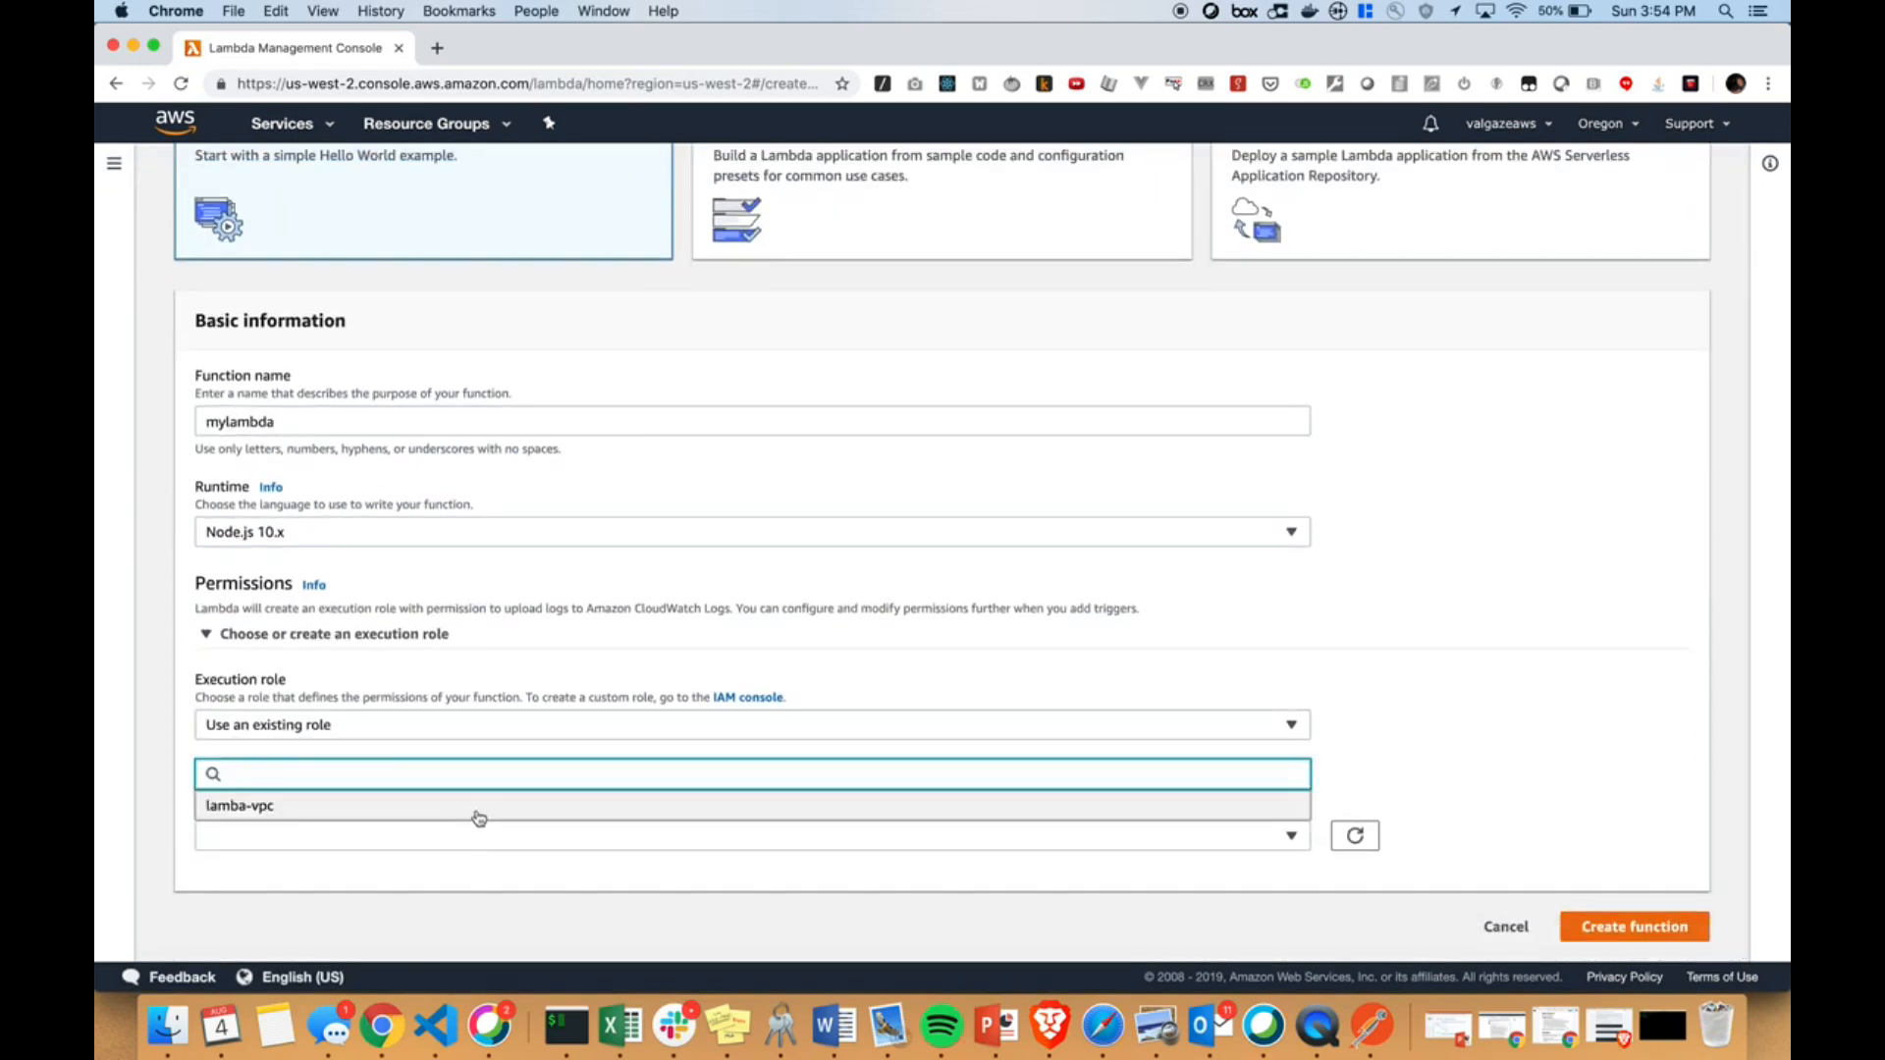
{"action": "left_click", "coordinate": [479, 811]}
{"action": "left_click", "coordinate": [1593, 949]}
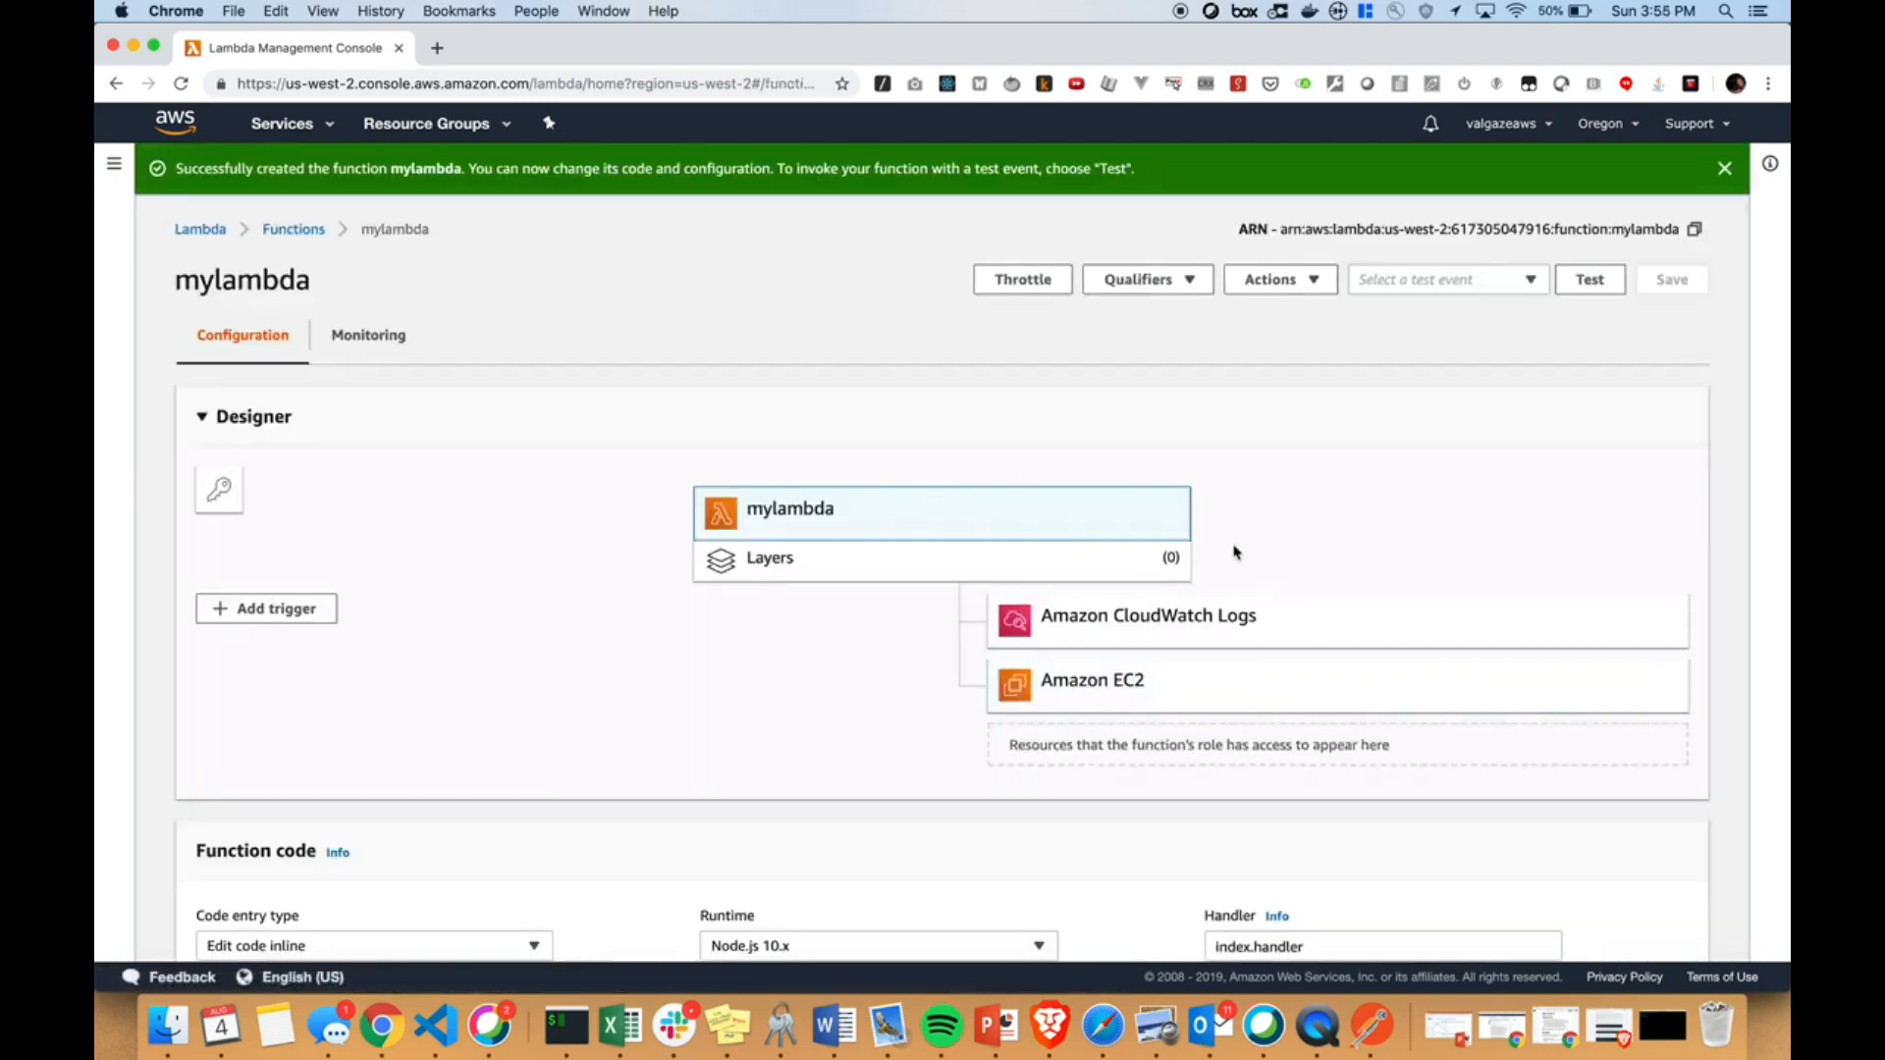
Create a test event named Testevent for the mylambda function from the Hello World template
{"action": "scroll", "coordinate": [699, 558], "scroll_direction": "down", "scroll_amount": 3}
{"action": "scroll", "coordinate": [699, 559], "scroll_direction": "down", "scroll_amount": 2}
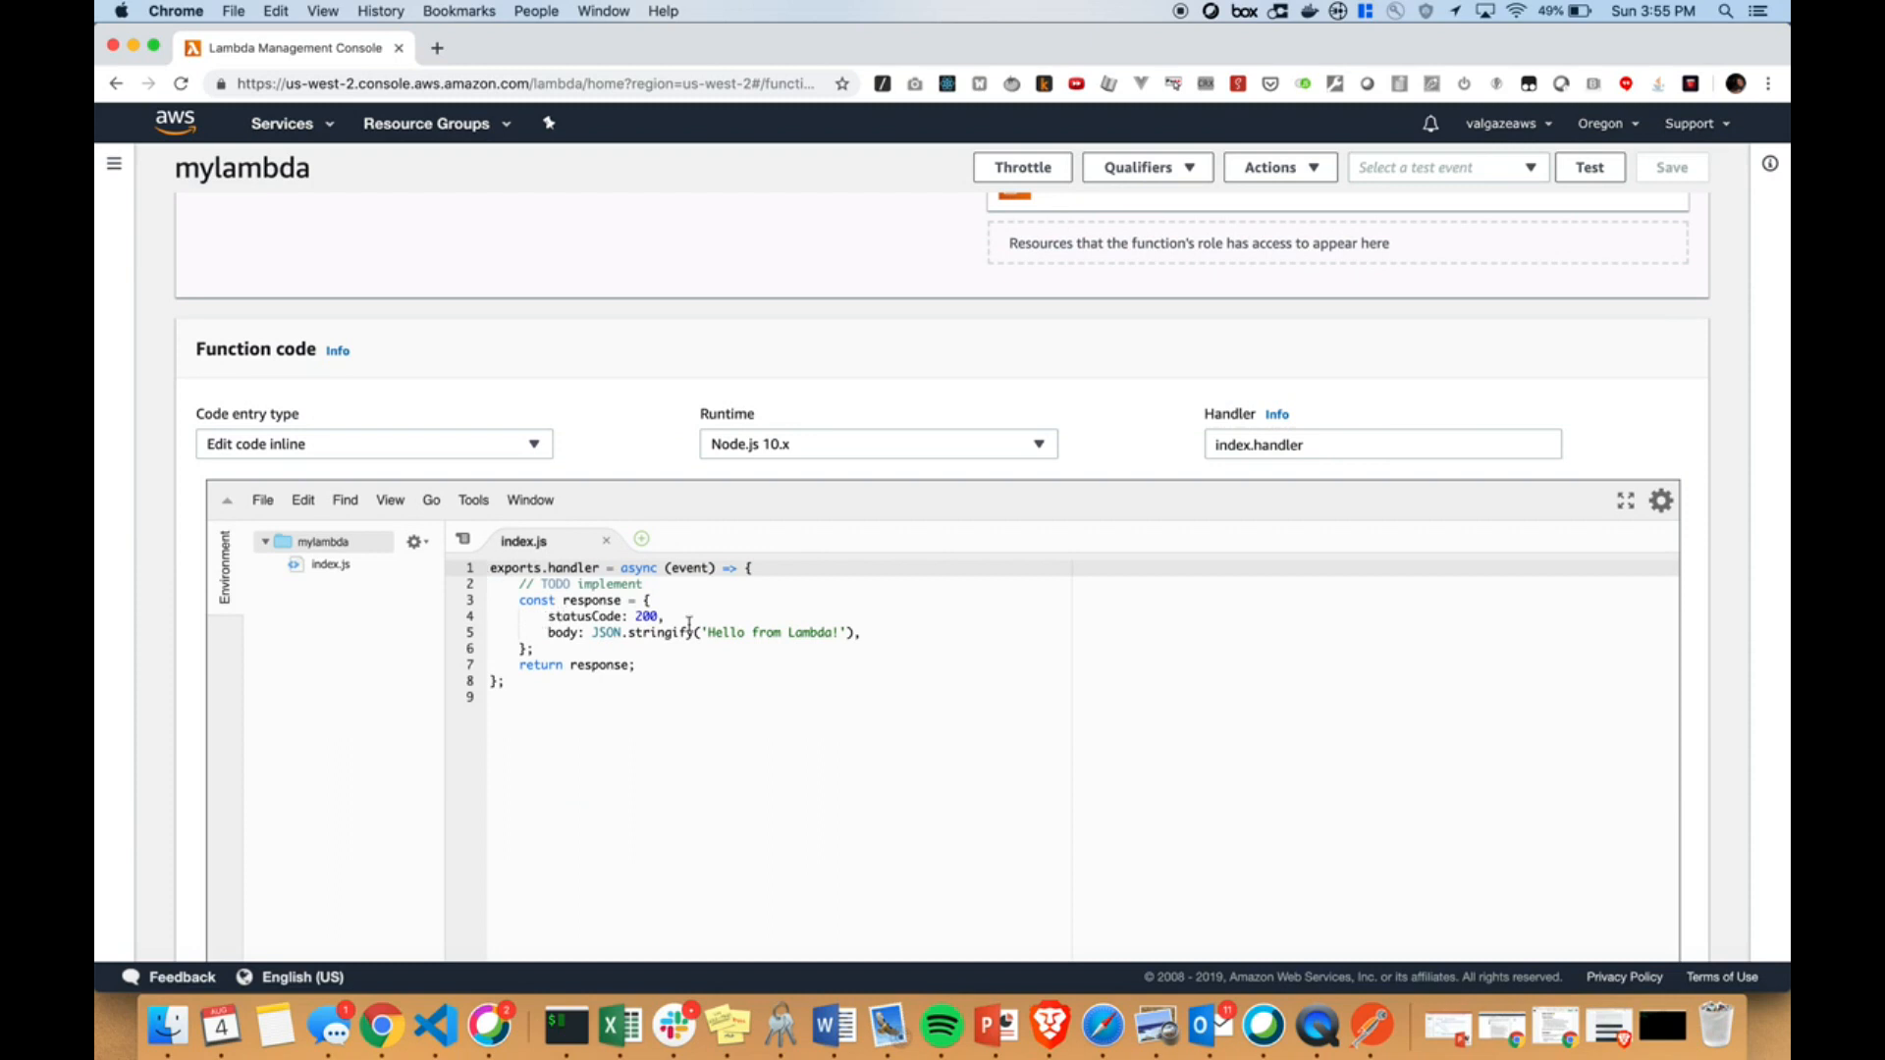
{"action": "scroll", "coordinate": [690, 625], "scroll_direction": "up", "scroll_amount": 10}
{"action": "left_click", "coordinate": [1587, 282]}
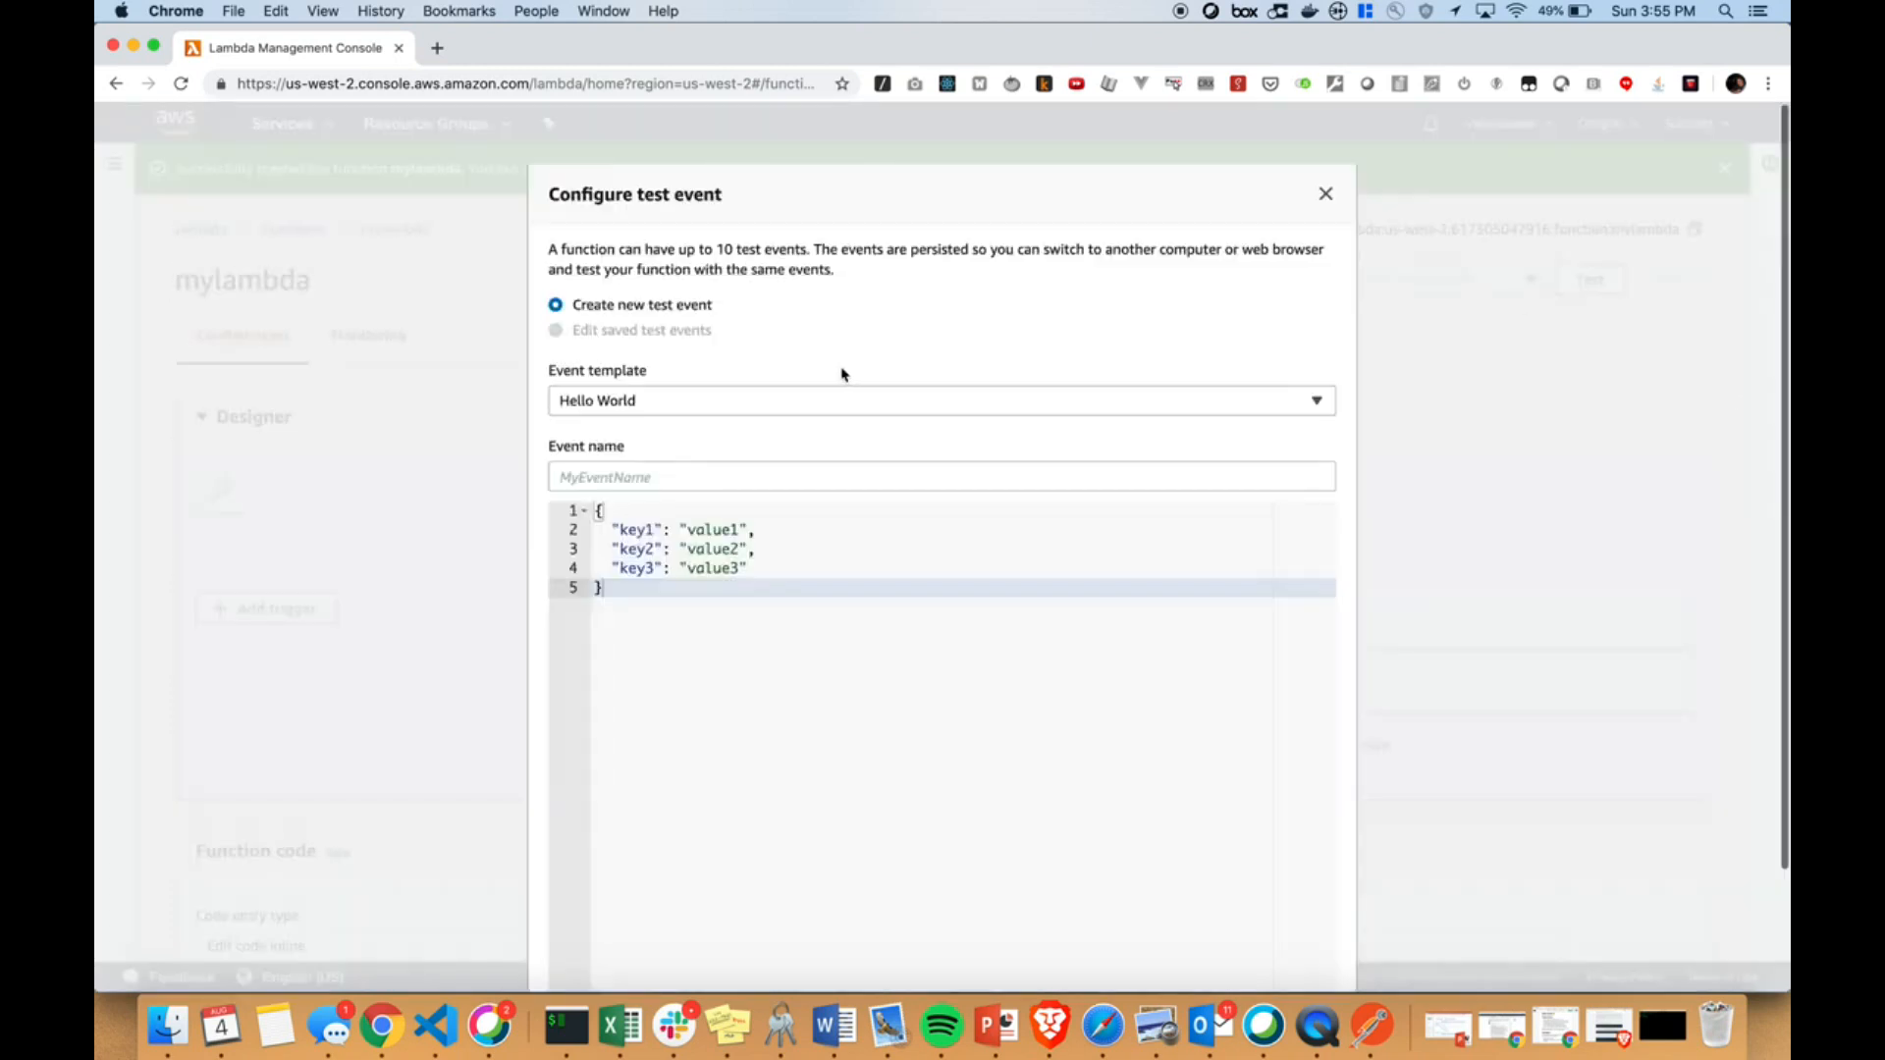
{"action": "left_click", "coordinate": [734, 478]}
{"action": "type", "text": "Testevnet"}
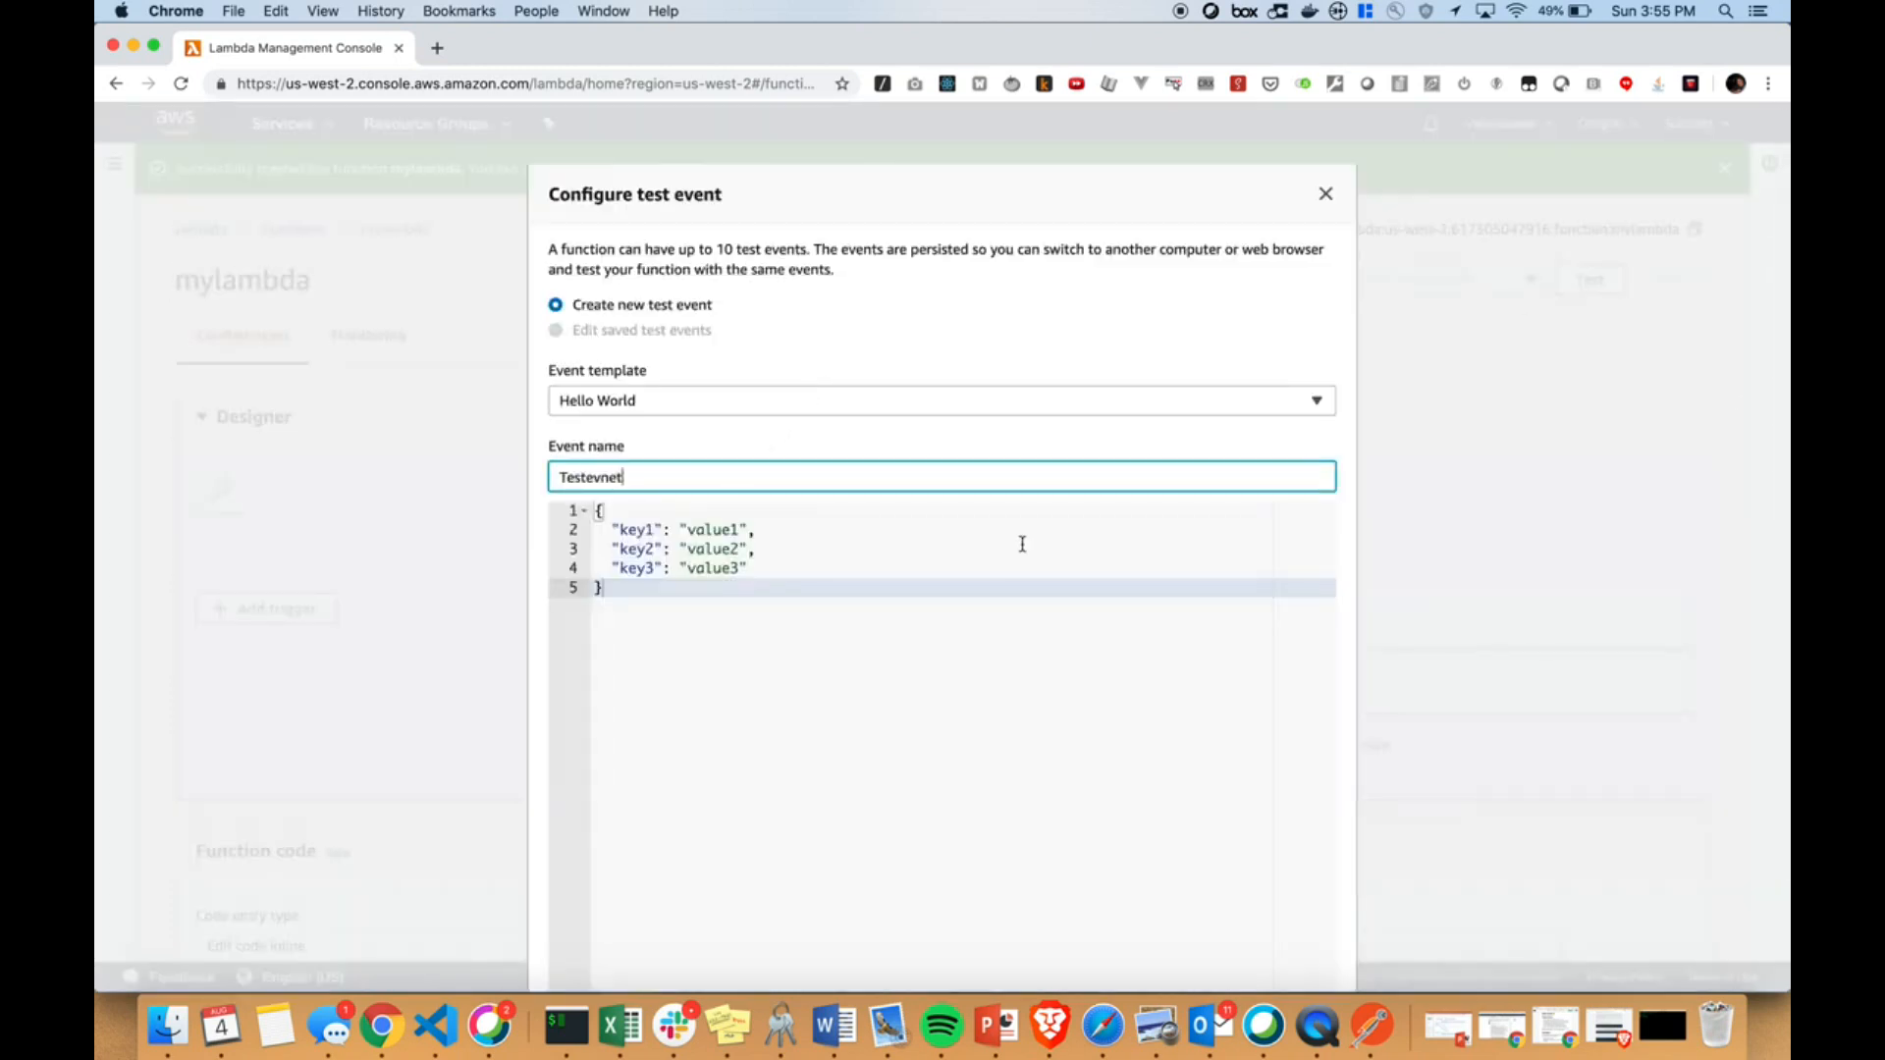
{"action": "scroll", "coordinate": [1254, 703], "scroll_direction": "down", "scroll_amount": 3}
{"action": "left_click", "coordinate": [1283, 903]}
Run the mylambda function with the Testevent event and examine the execution result details
{"action": "left_click", "coordinate": [1583, 284]}
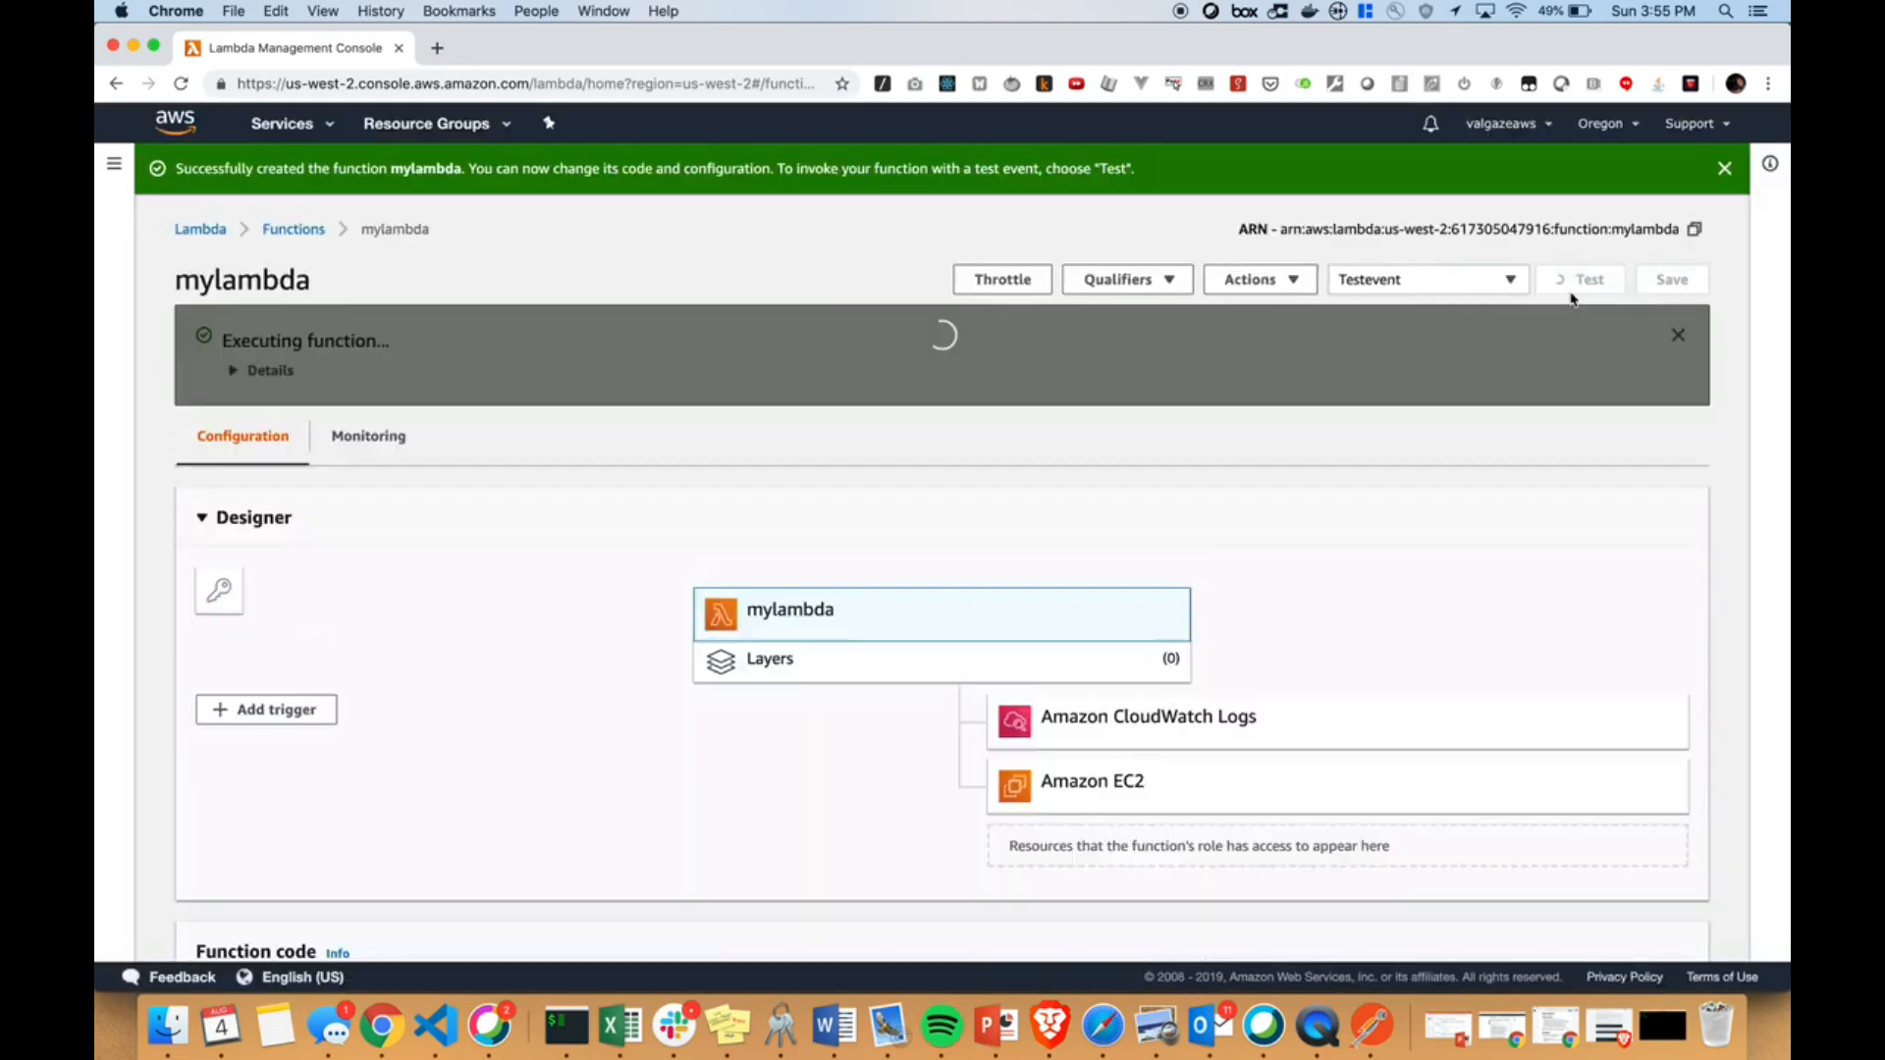
{"action": "left_click", "coordinate": [273, 373]}
{"action": "left_click_drag", "start_coordinate": [335, 476], "coordinate": [463, 476]}
Open the API Gateway service in a separate browser tab and get started with creating an API
{"action": "left_click", "coordinate": [175, 122], "text": "super"}
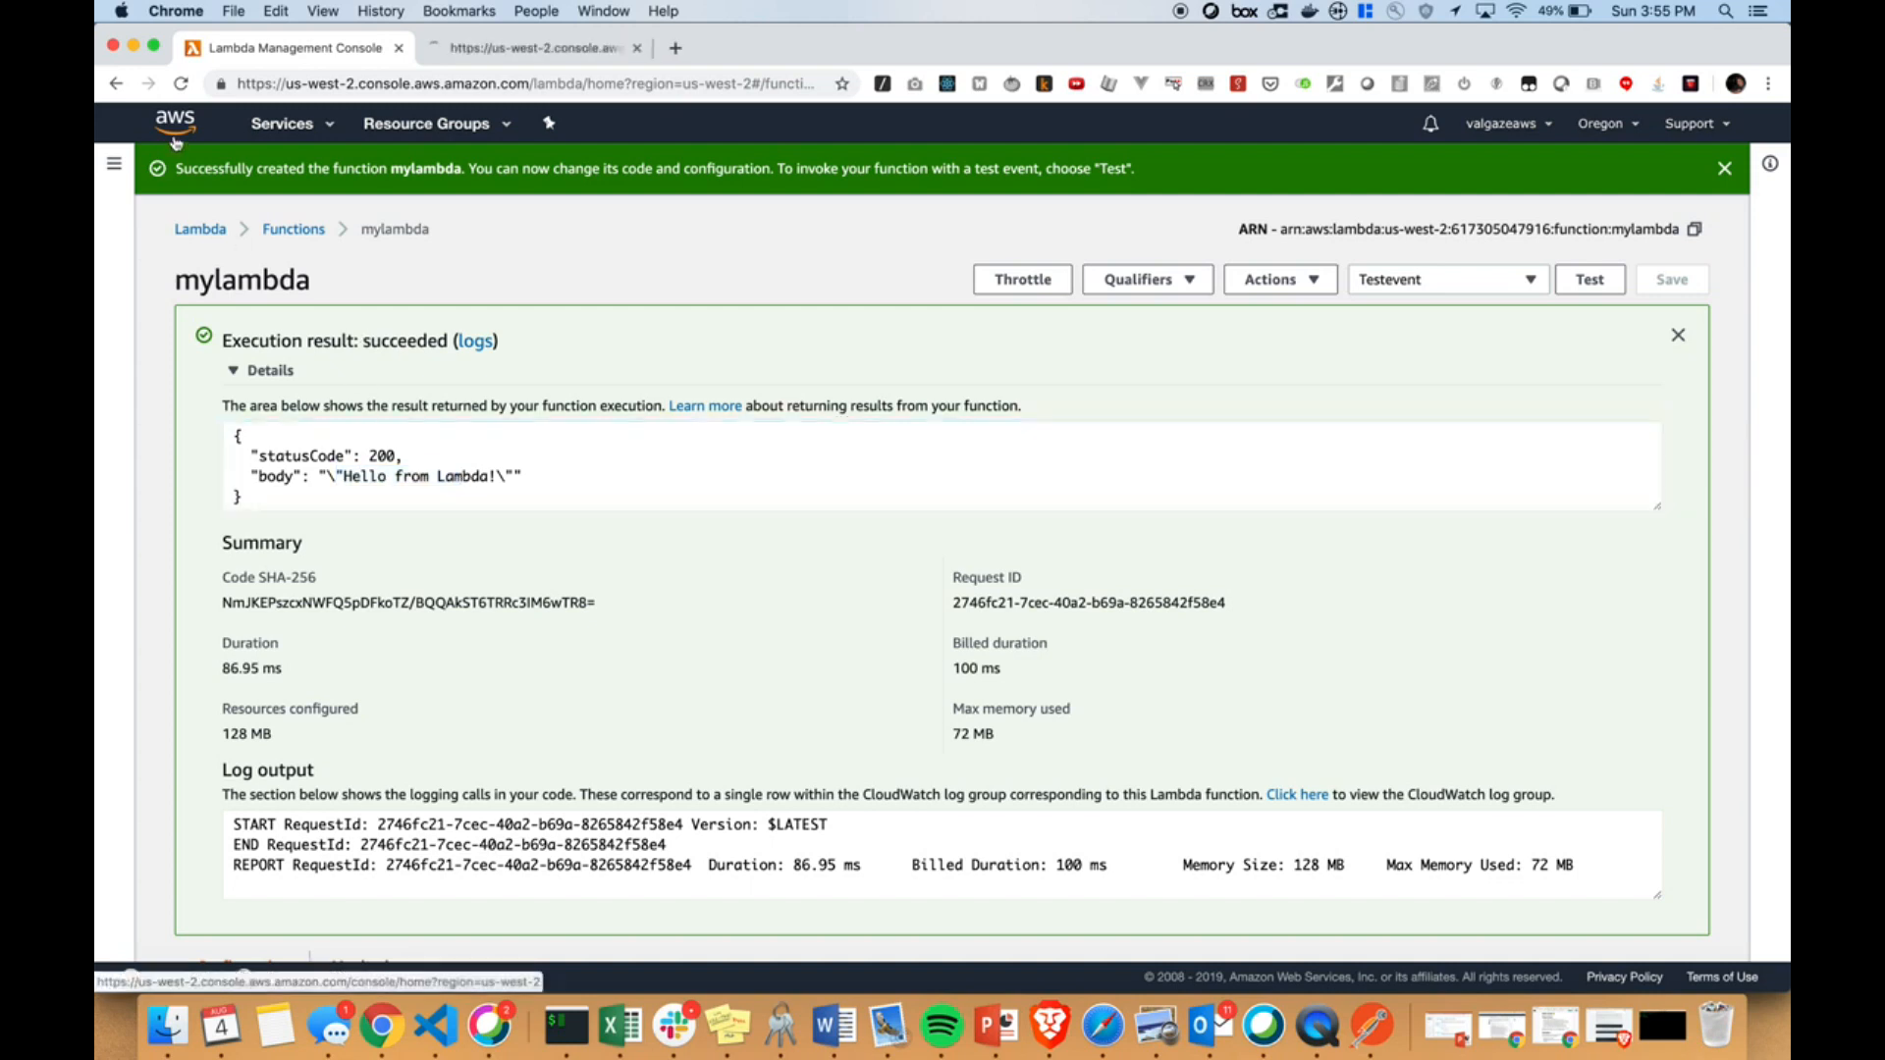
{"action": "left_click", "coordinate": [496, 54]}
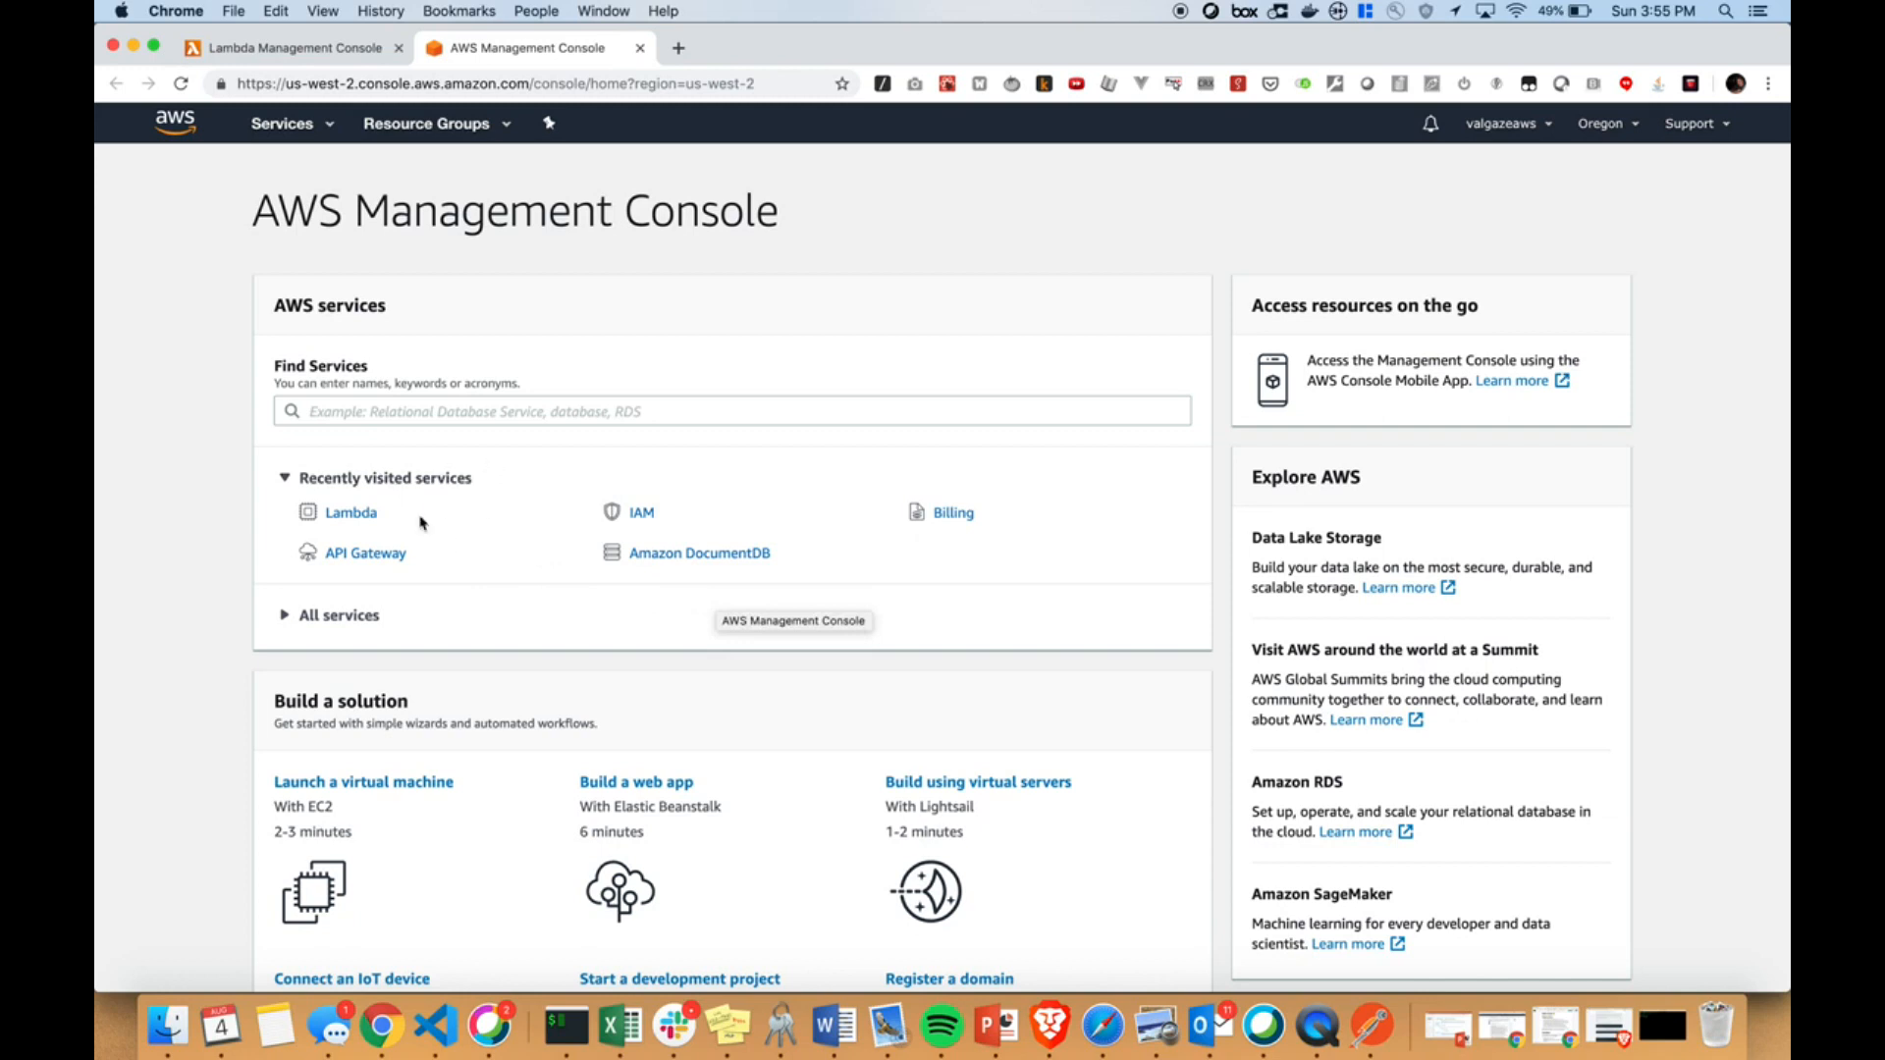
{"action": "left_click", "coordinate": [365, 552]}
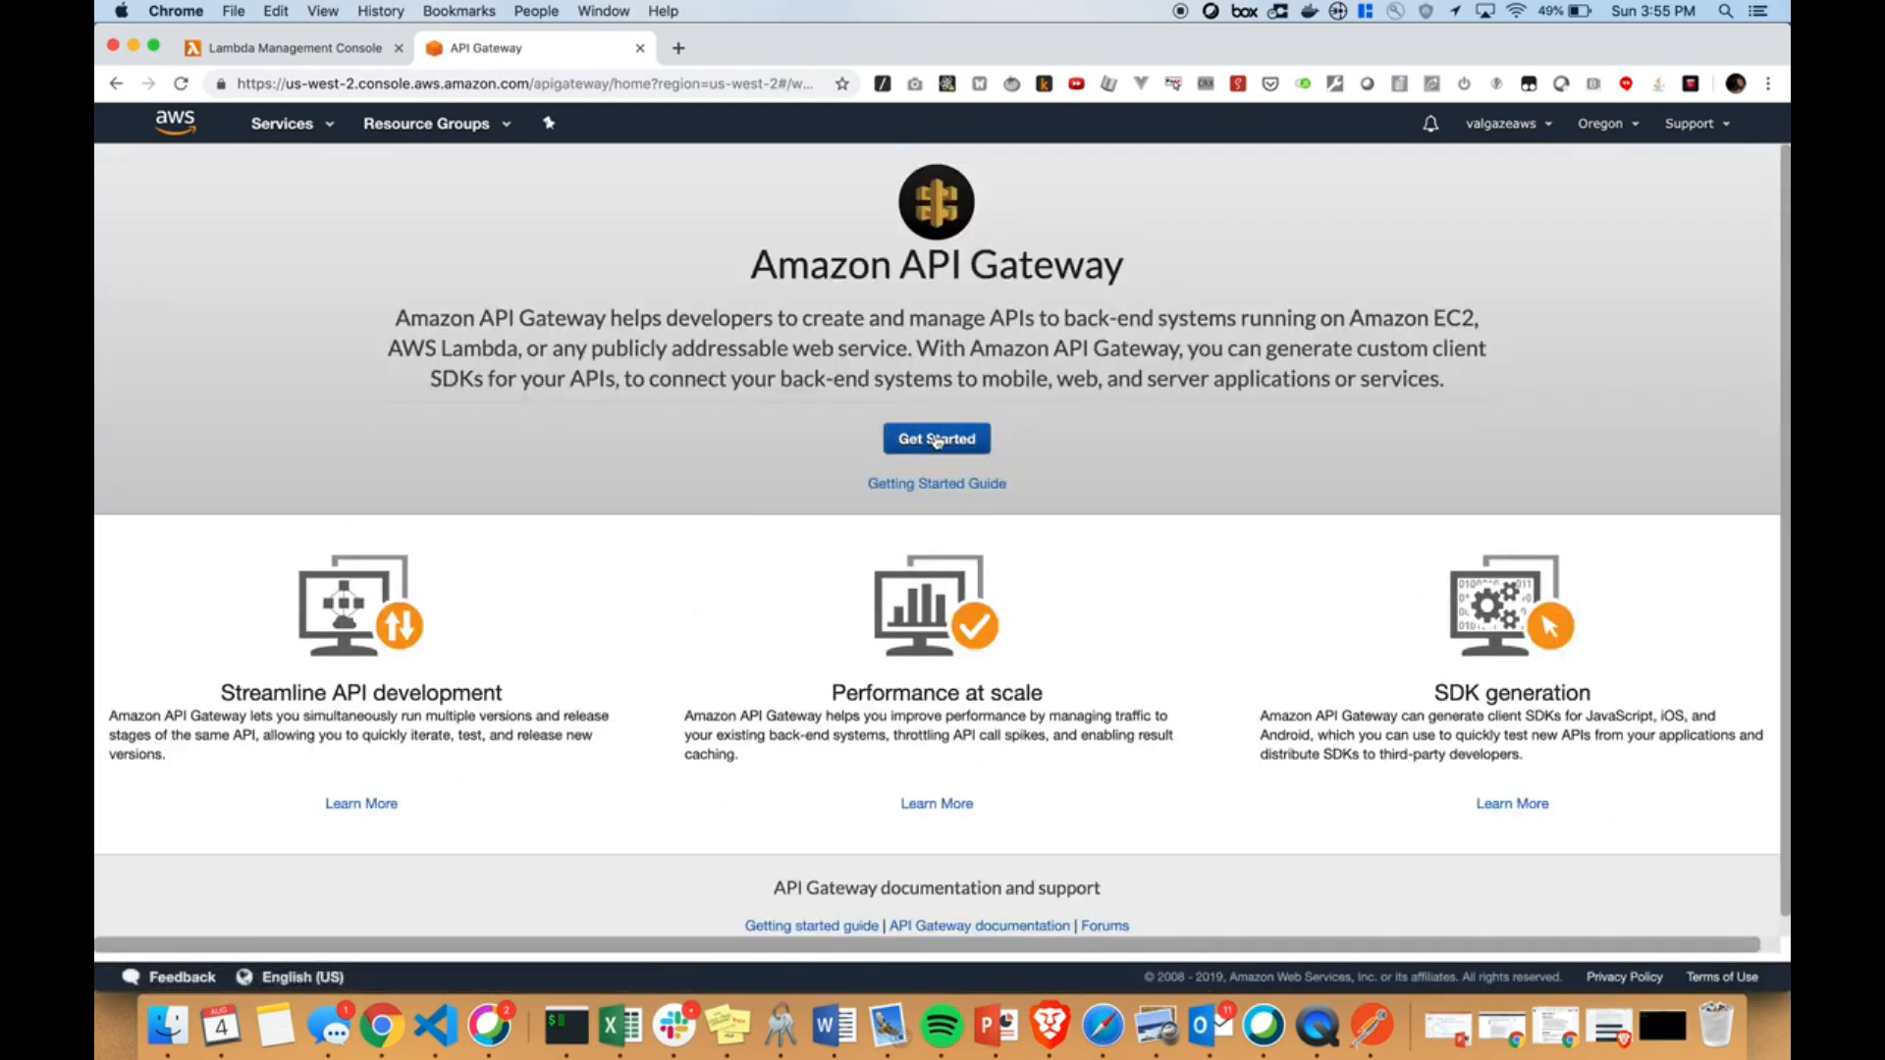
{"action": "left_click", "coordinate": [938, 440]}
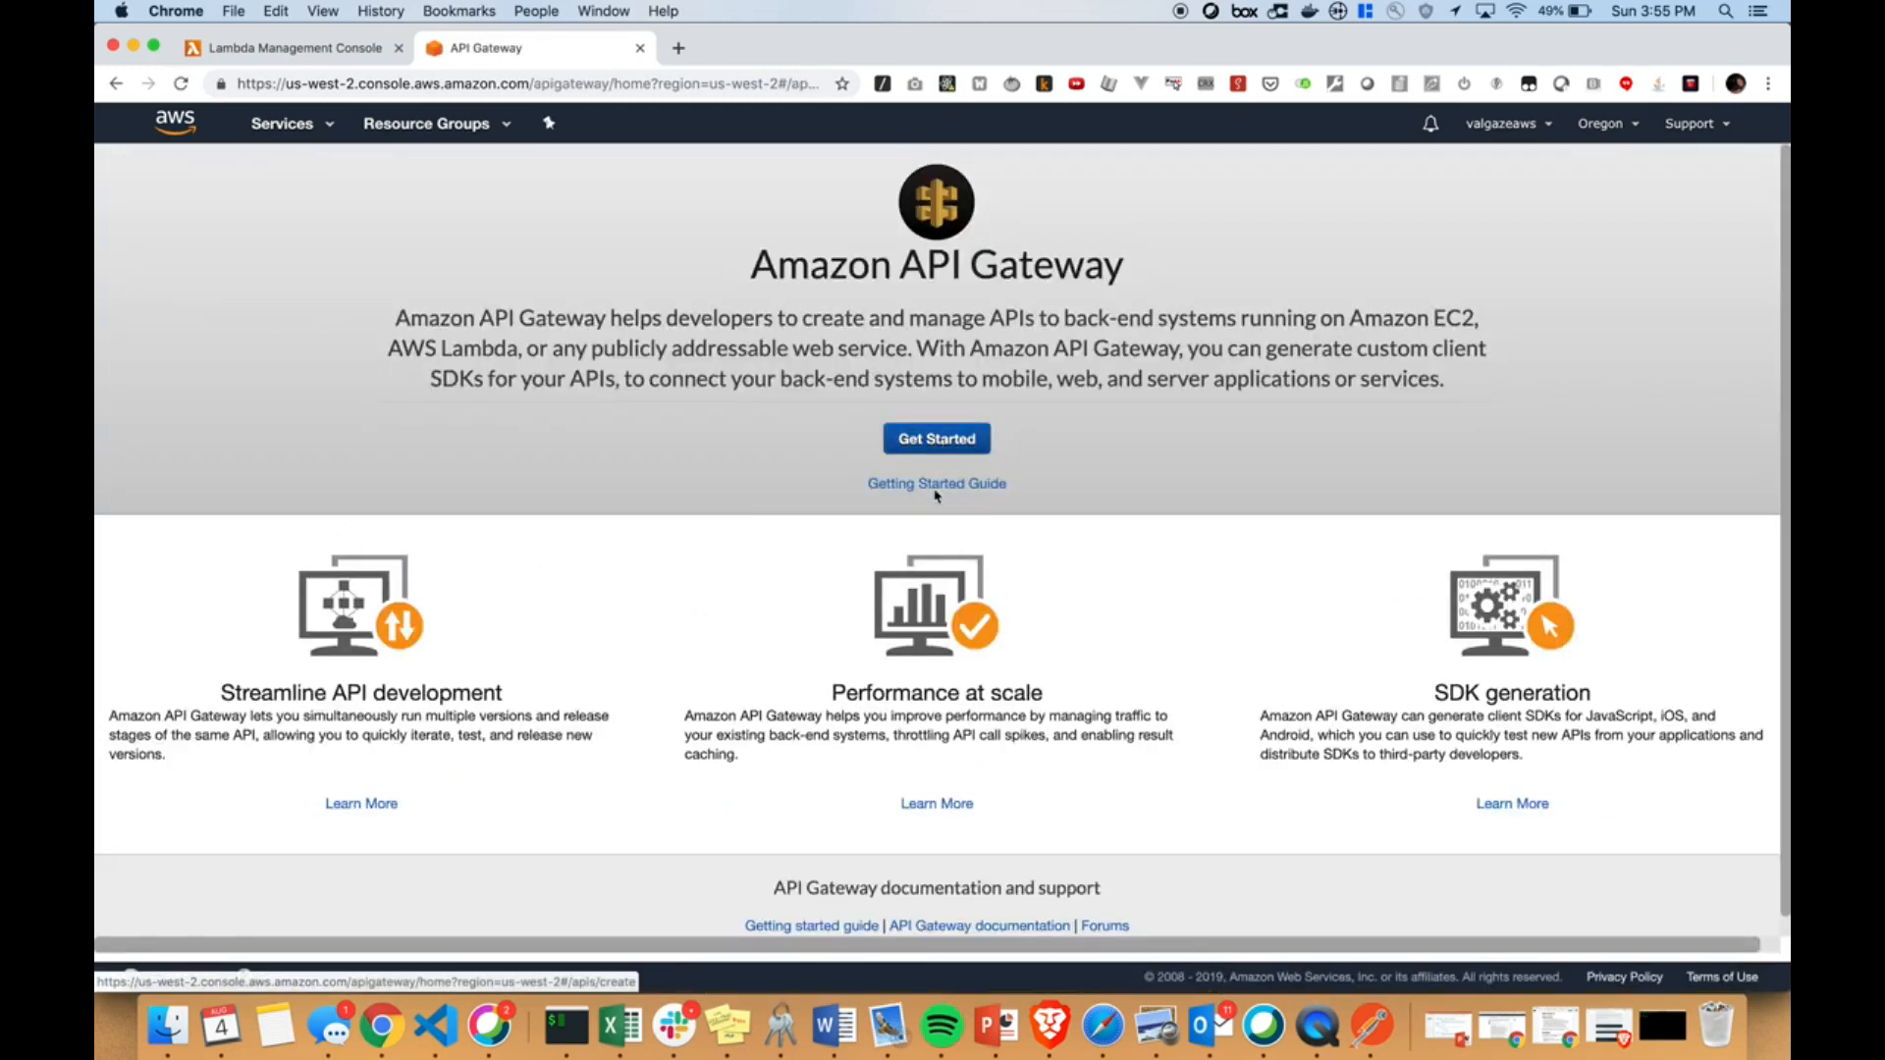
{"action": "left_click", "coordinate": [1197, 360]}
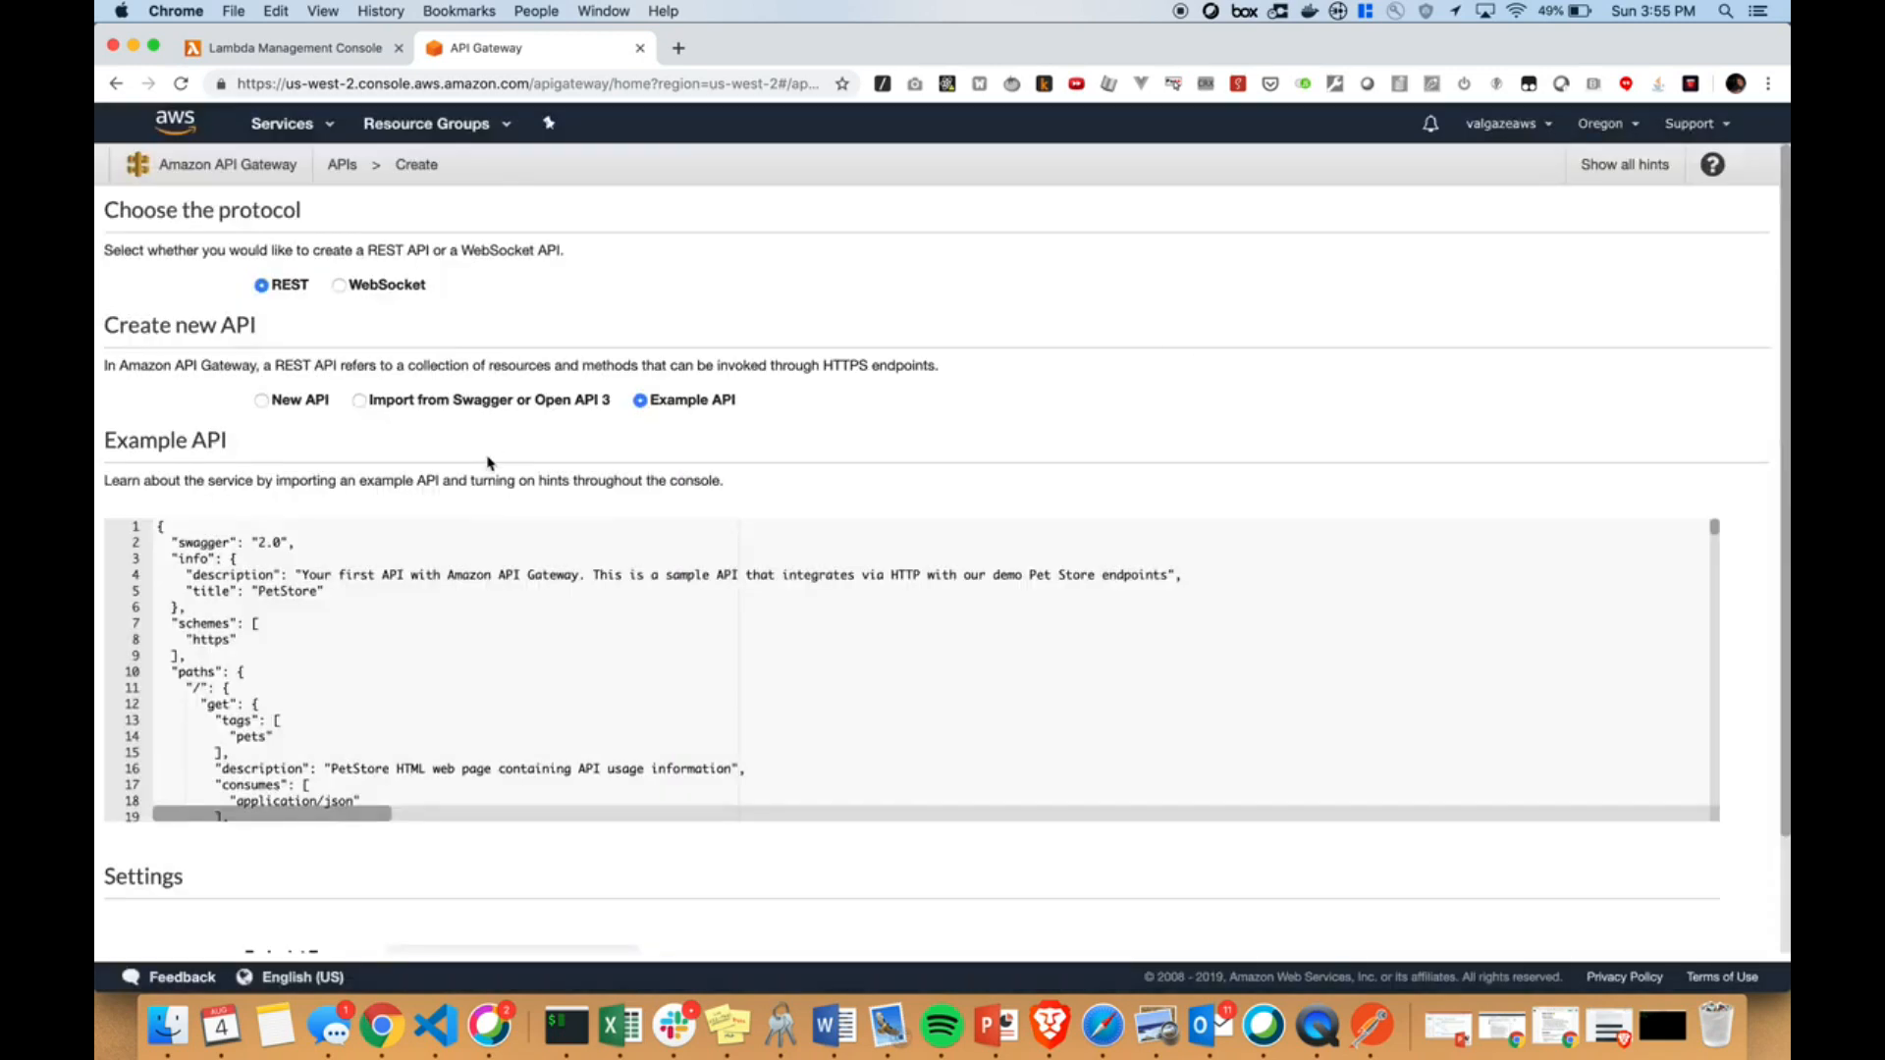
Create a new REST API named myapi
{"action": "left_click", "coordinate": [301, 400]}
{"action": "left_click", "coordinate": [514, 530]}
{"action": "type", "text": "myapi"}
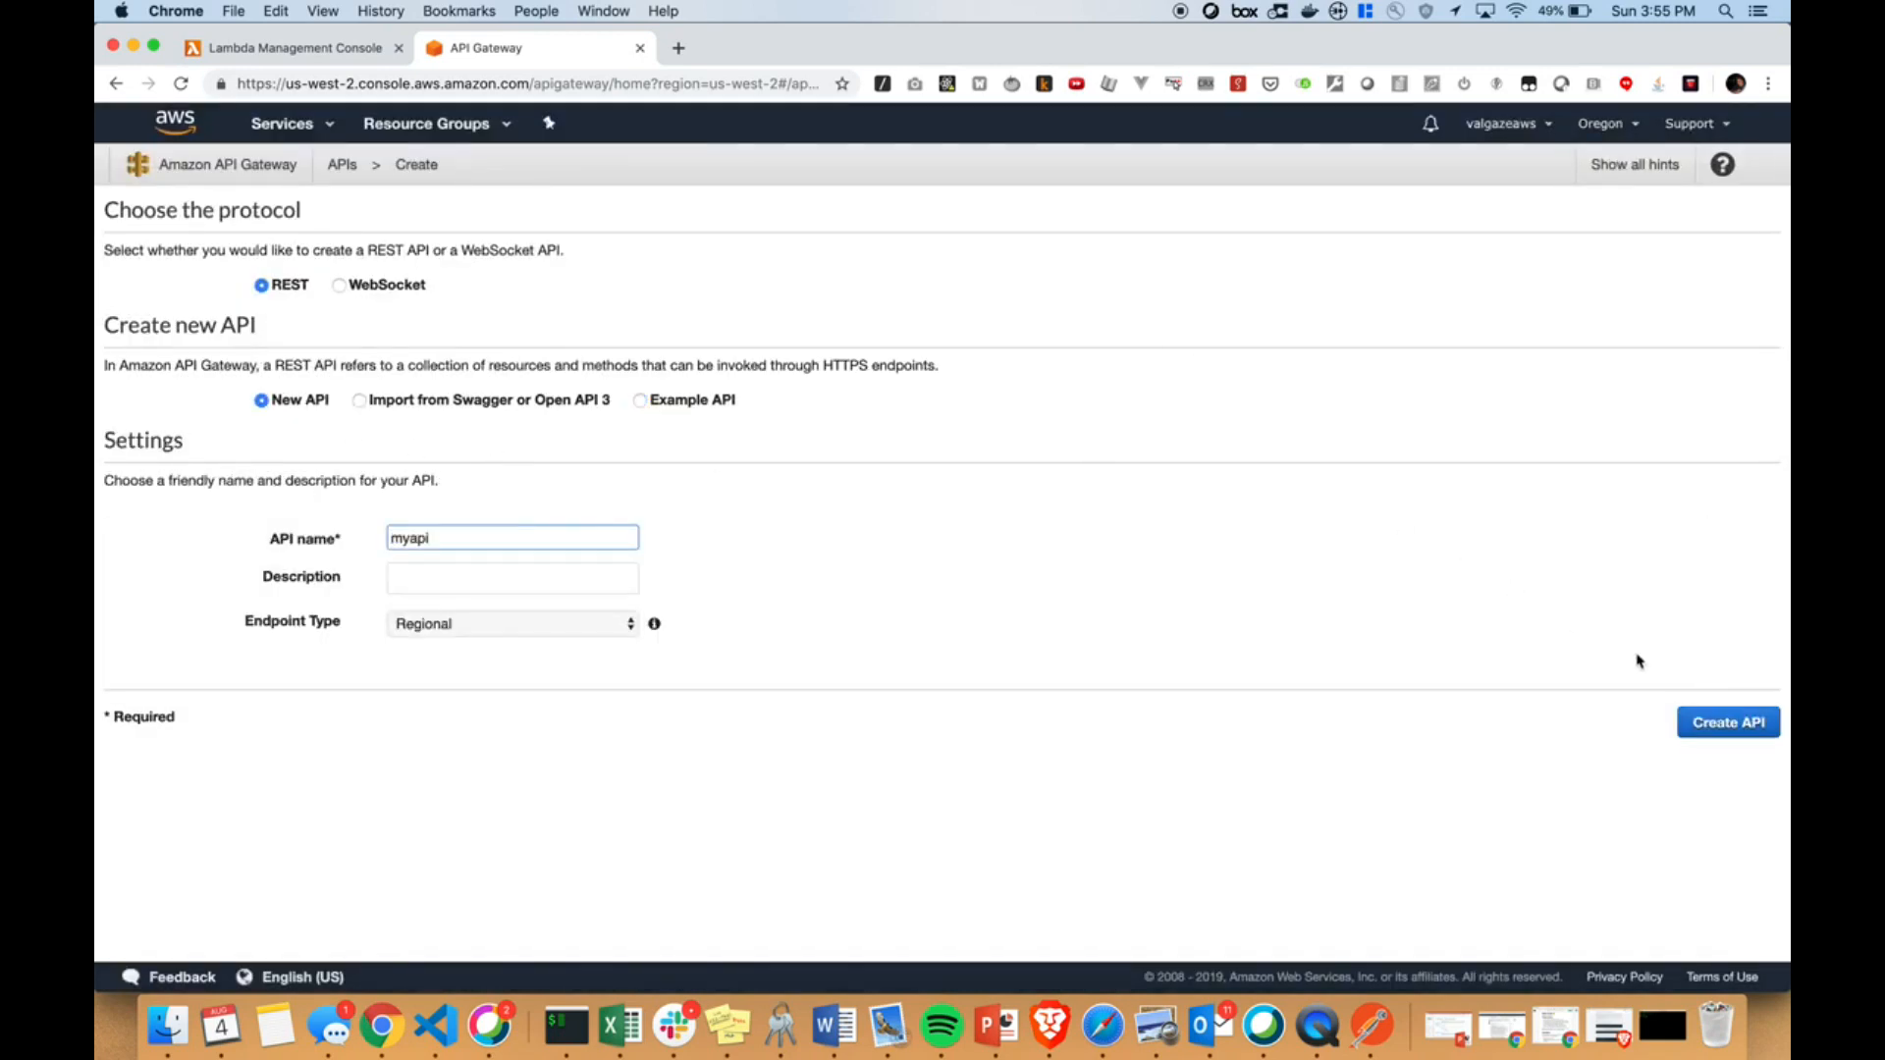
{"action": "left_click", "coordinate": [1719, 724]}
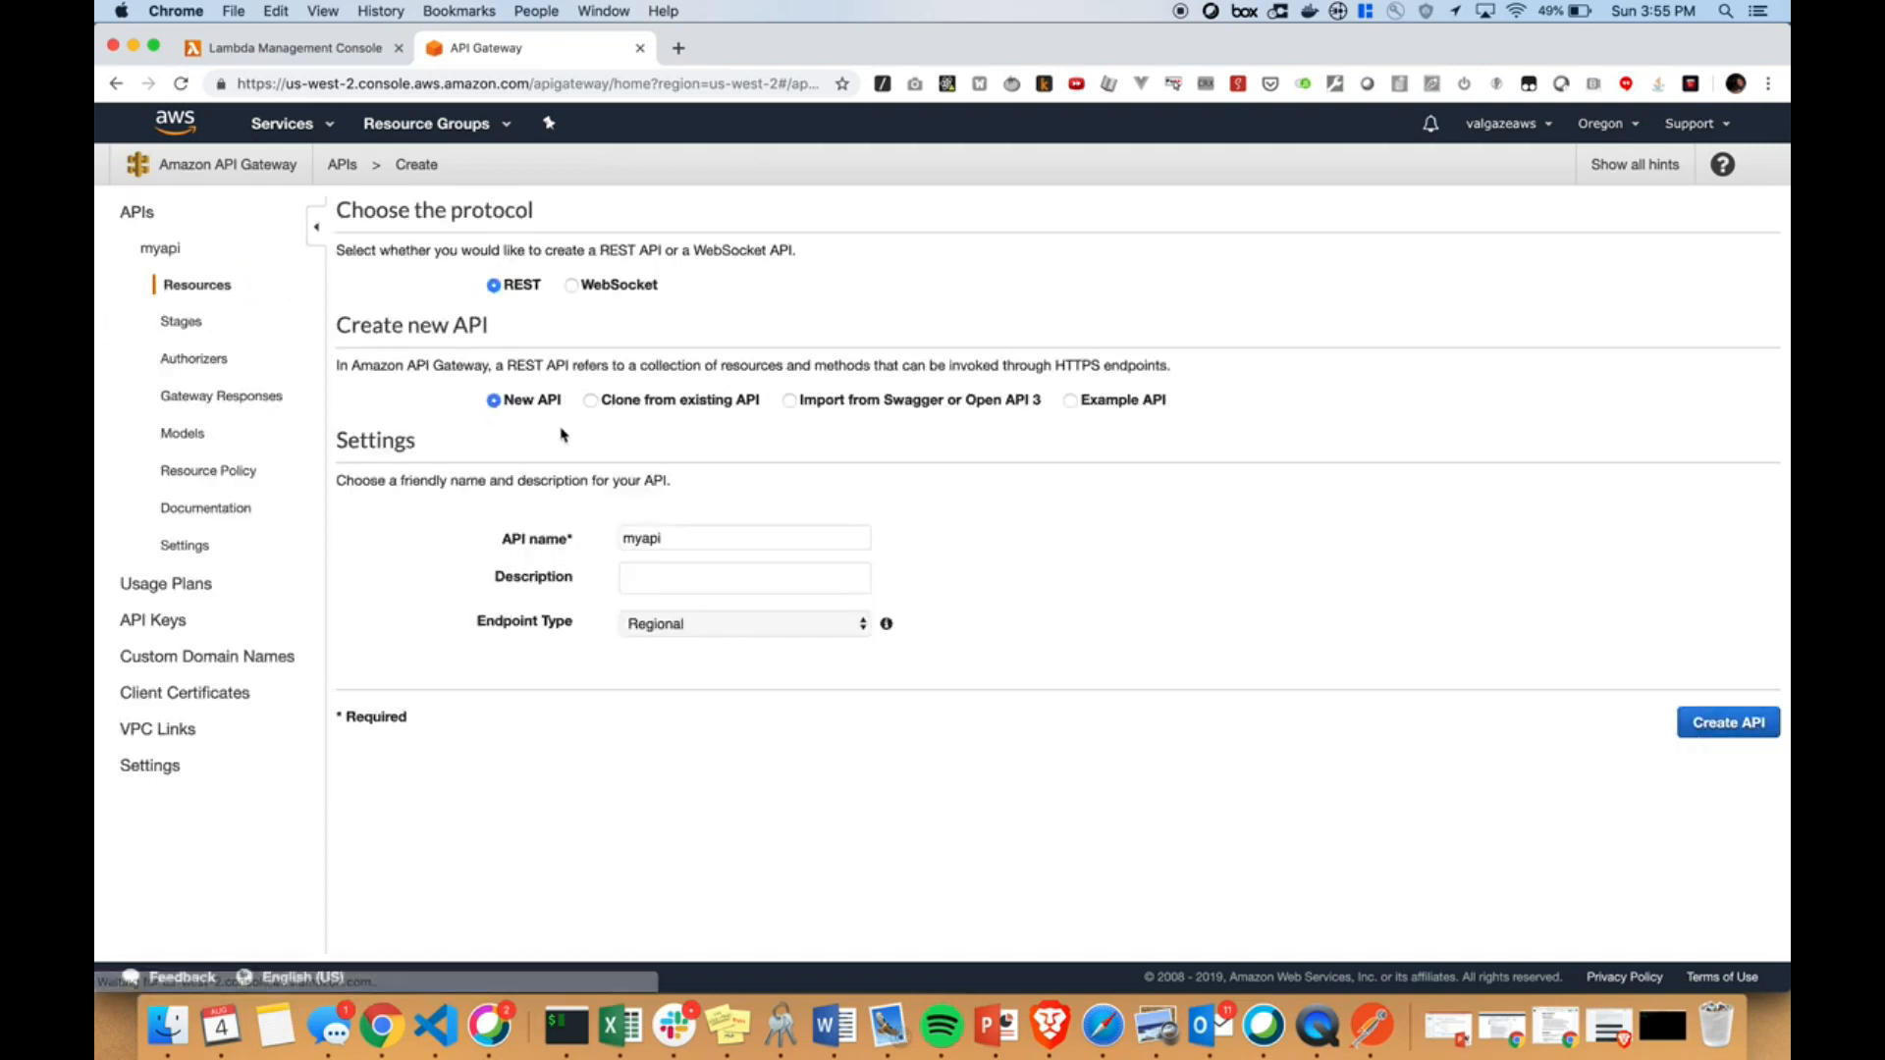
Create a child resource named myresource under the root of myapi
{"action": "left_click", "coordinate": [500, 218]}
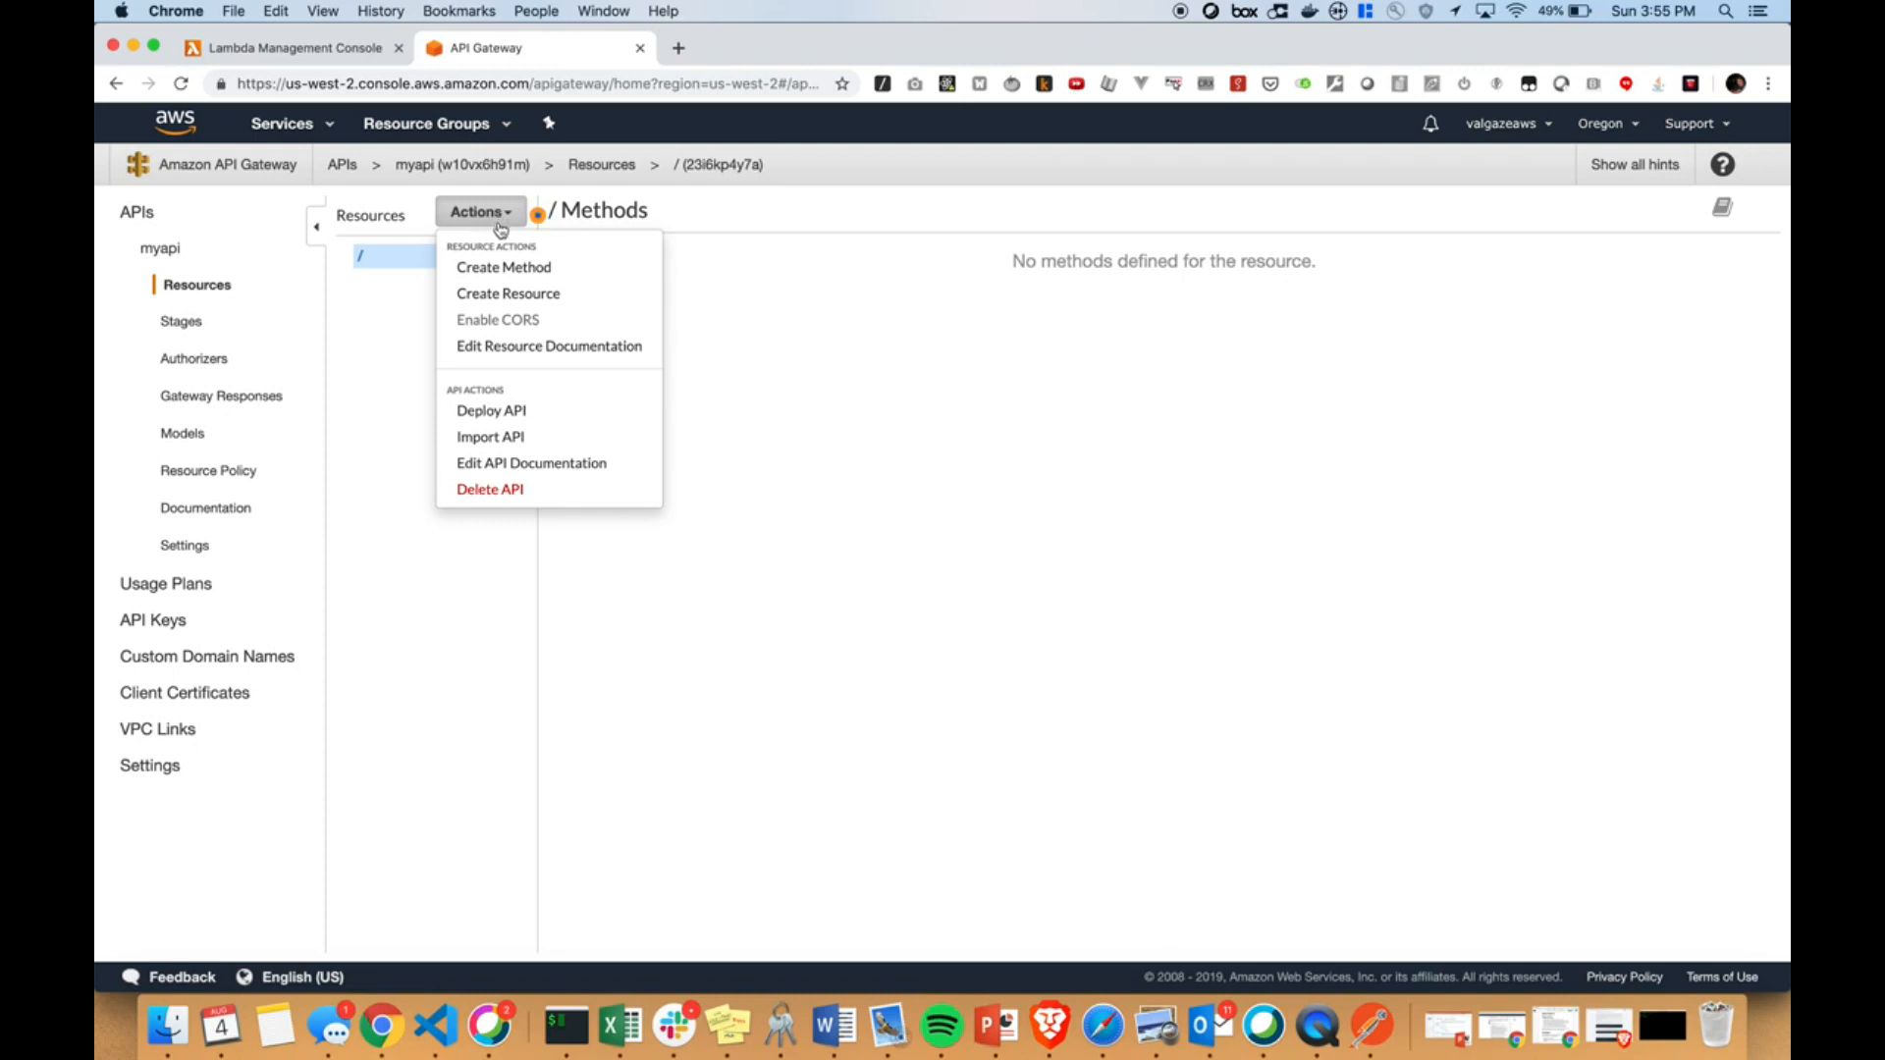
{"action": "left_click", "coordinate": [496, 294]}
{"action": "left_click", "coordinate": [905, 324]}
{"action": "type", "text": "myresource"}
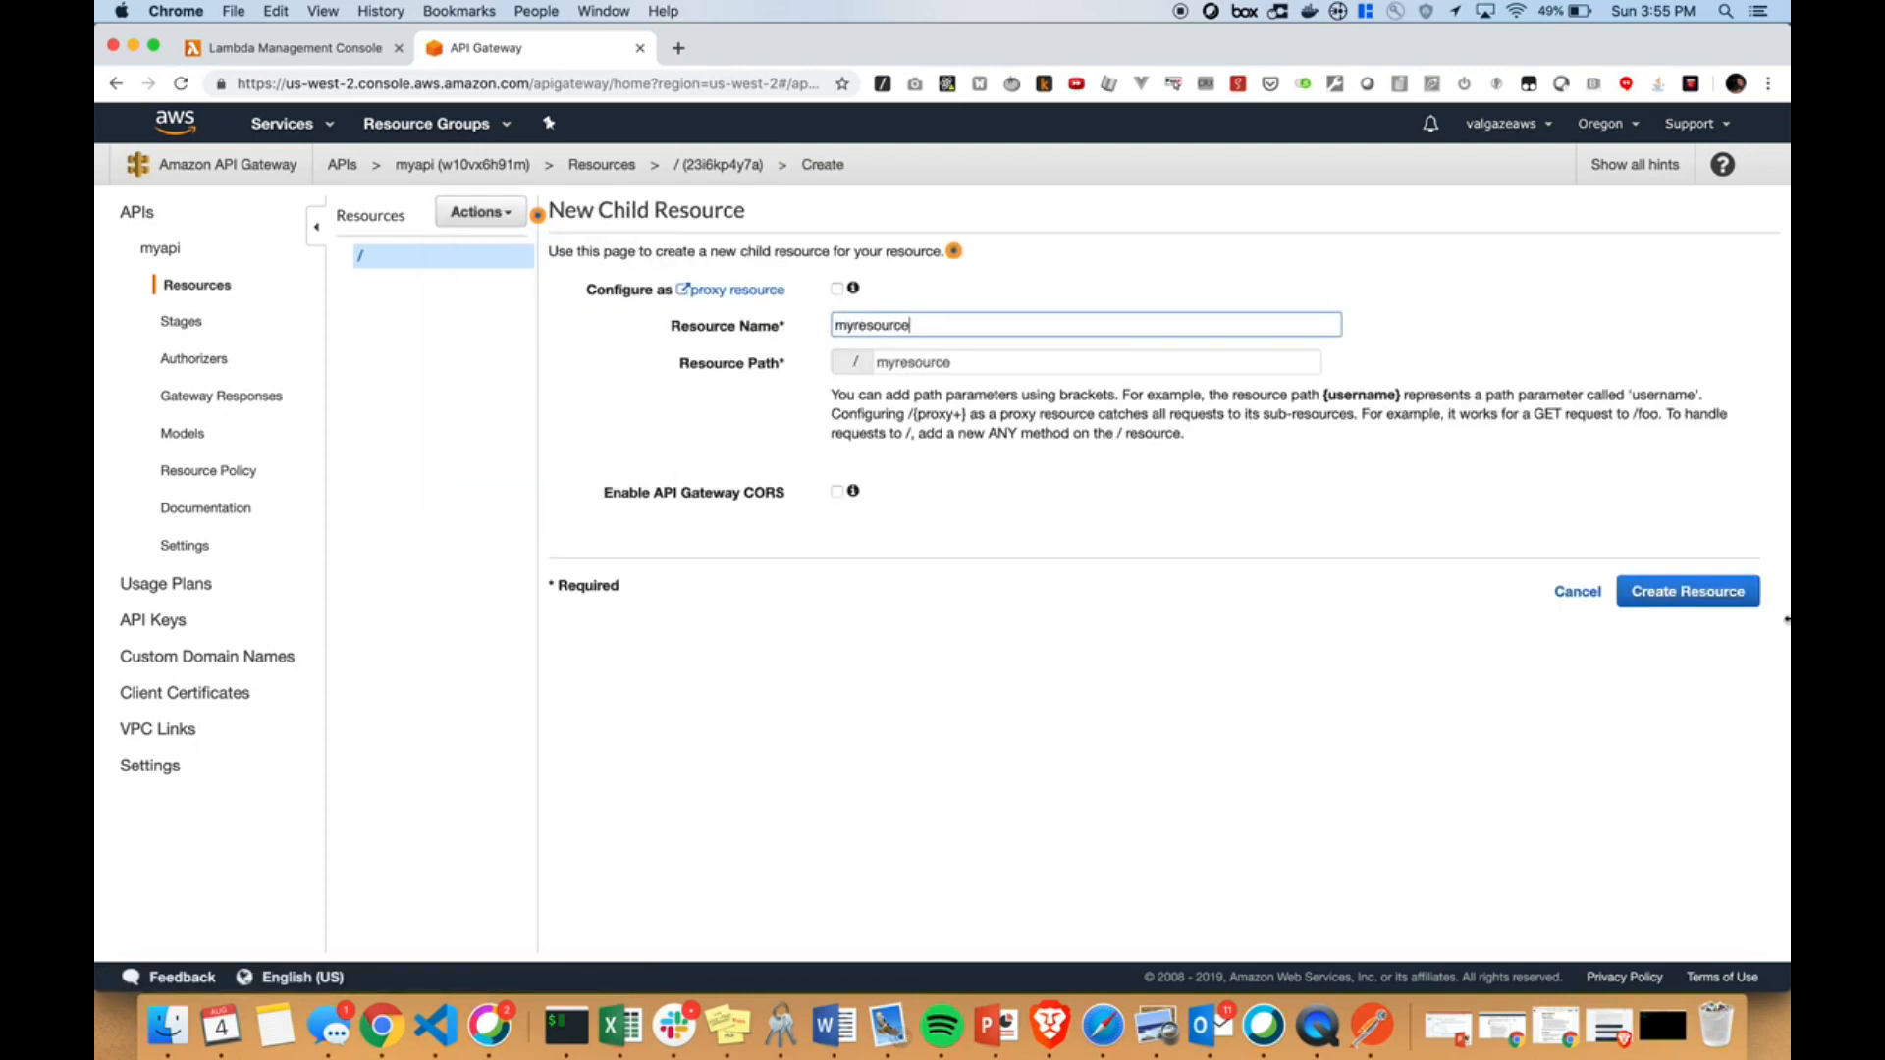
{"action": "left_click", "coordinate": [1718, 598]}
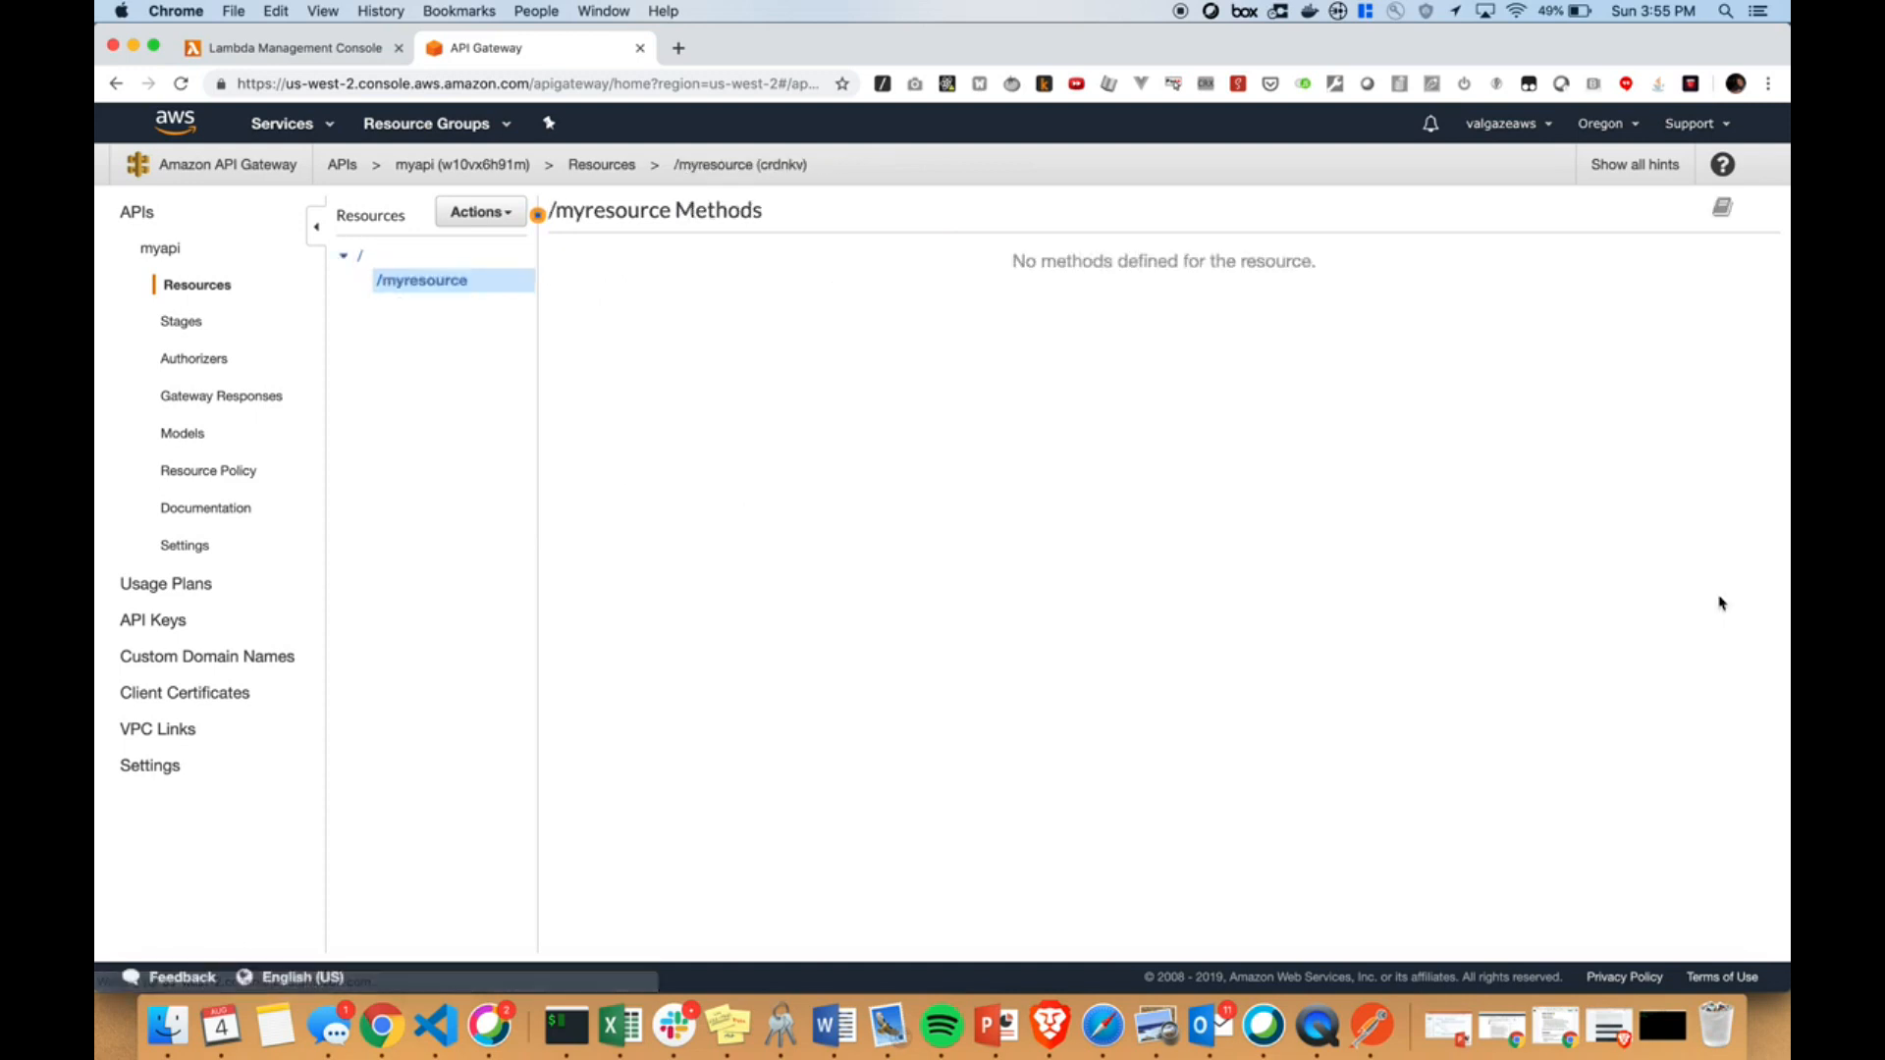
Add a POST method to the /myresource resource
{"action": "left_click", "coordinate": [472, 224]}
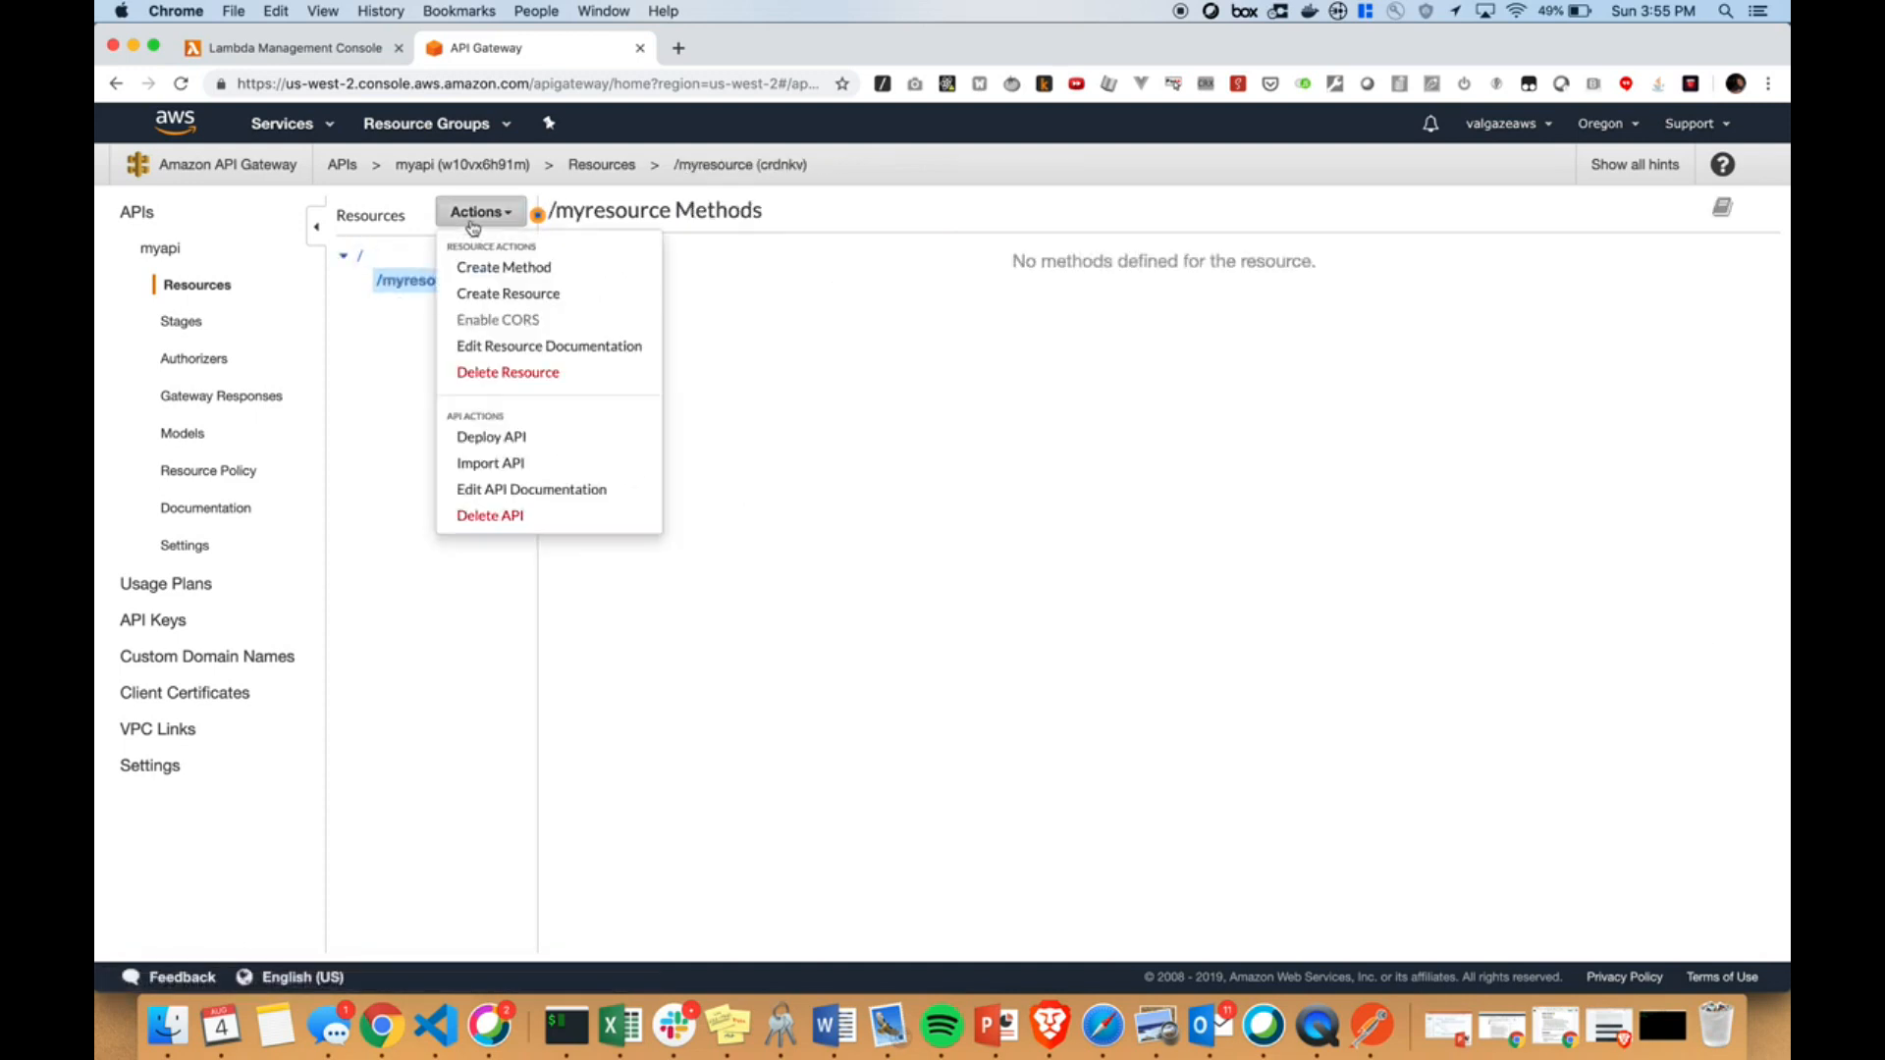
{"action": "left_click", "coordinate": [501, 266]}
{"action": "left_click", "coordinate": [422, 305]}
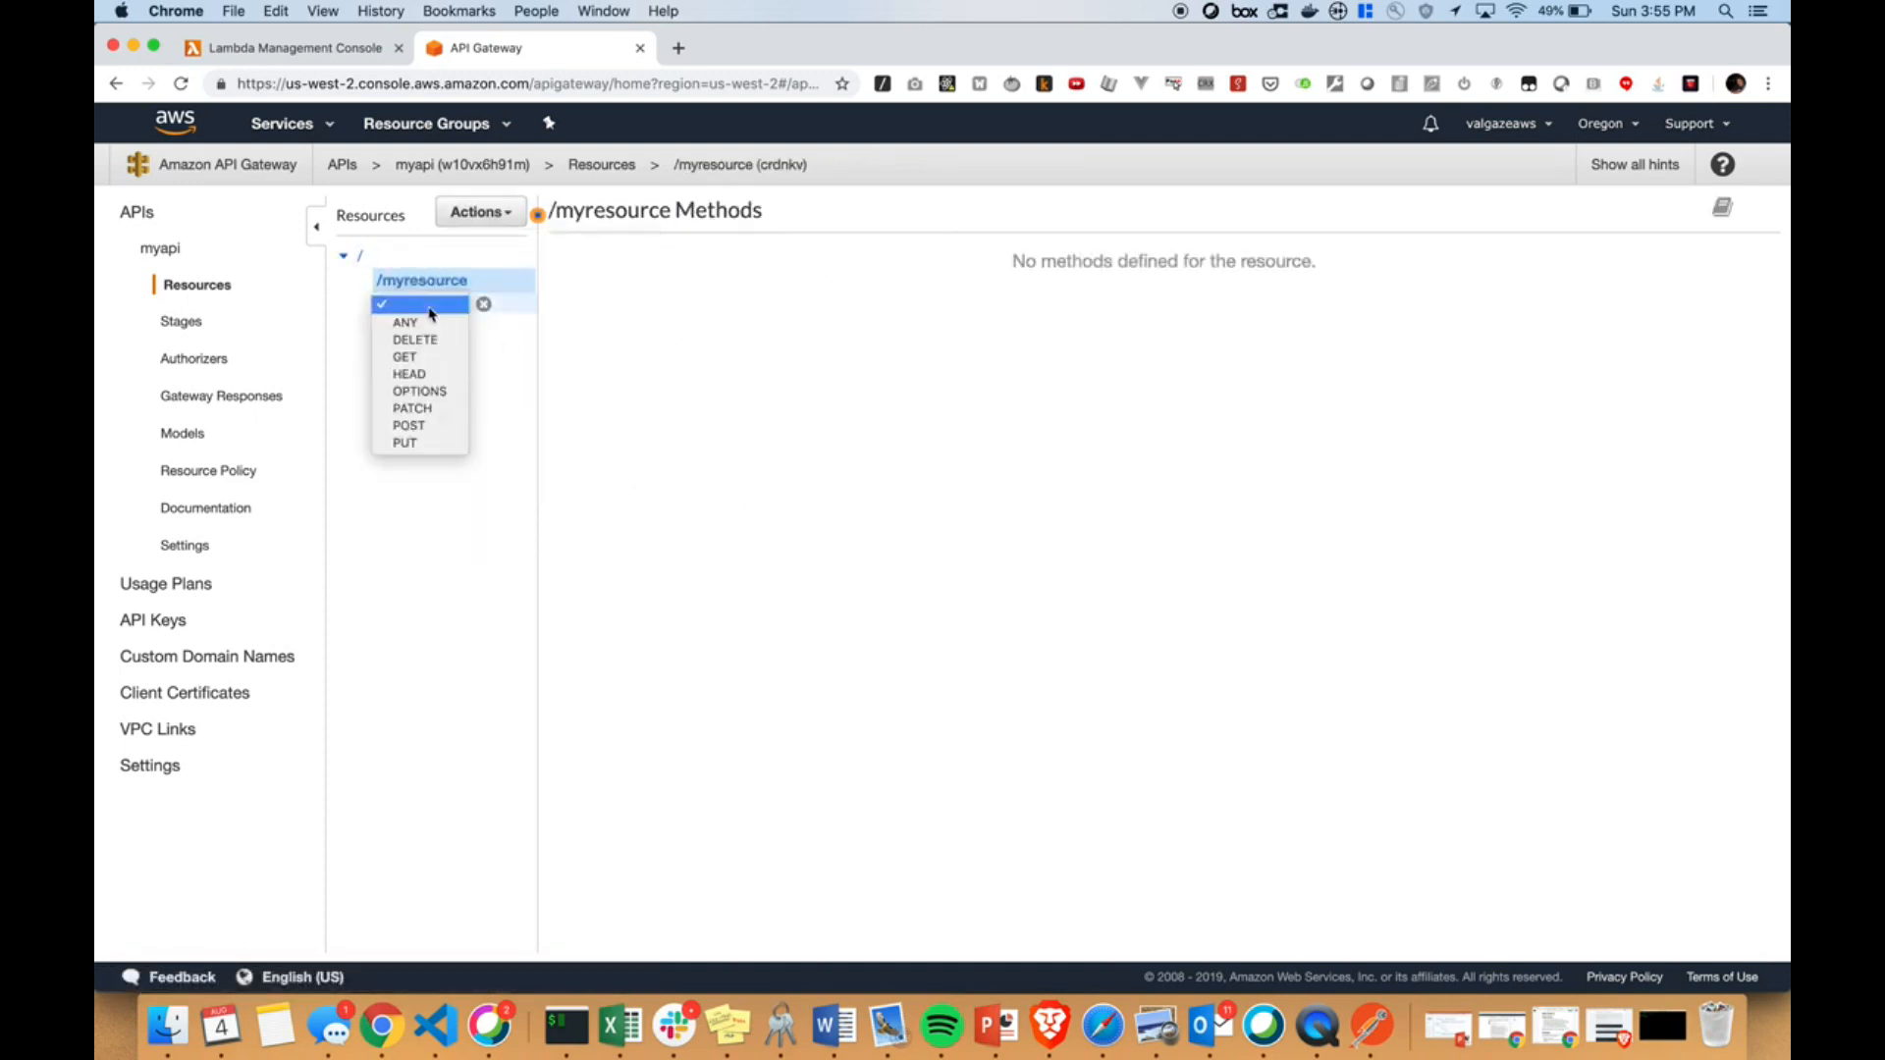
{"action": "left_click", "coordinate": [433, 426]}
{"action": "left_click", "coordinate": [482, 308]}
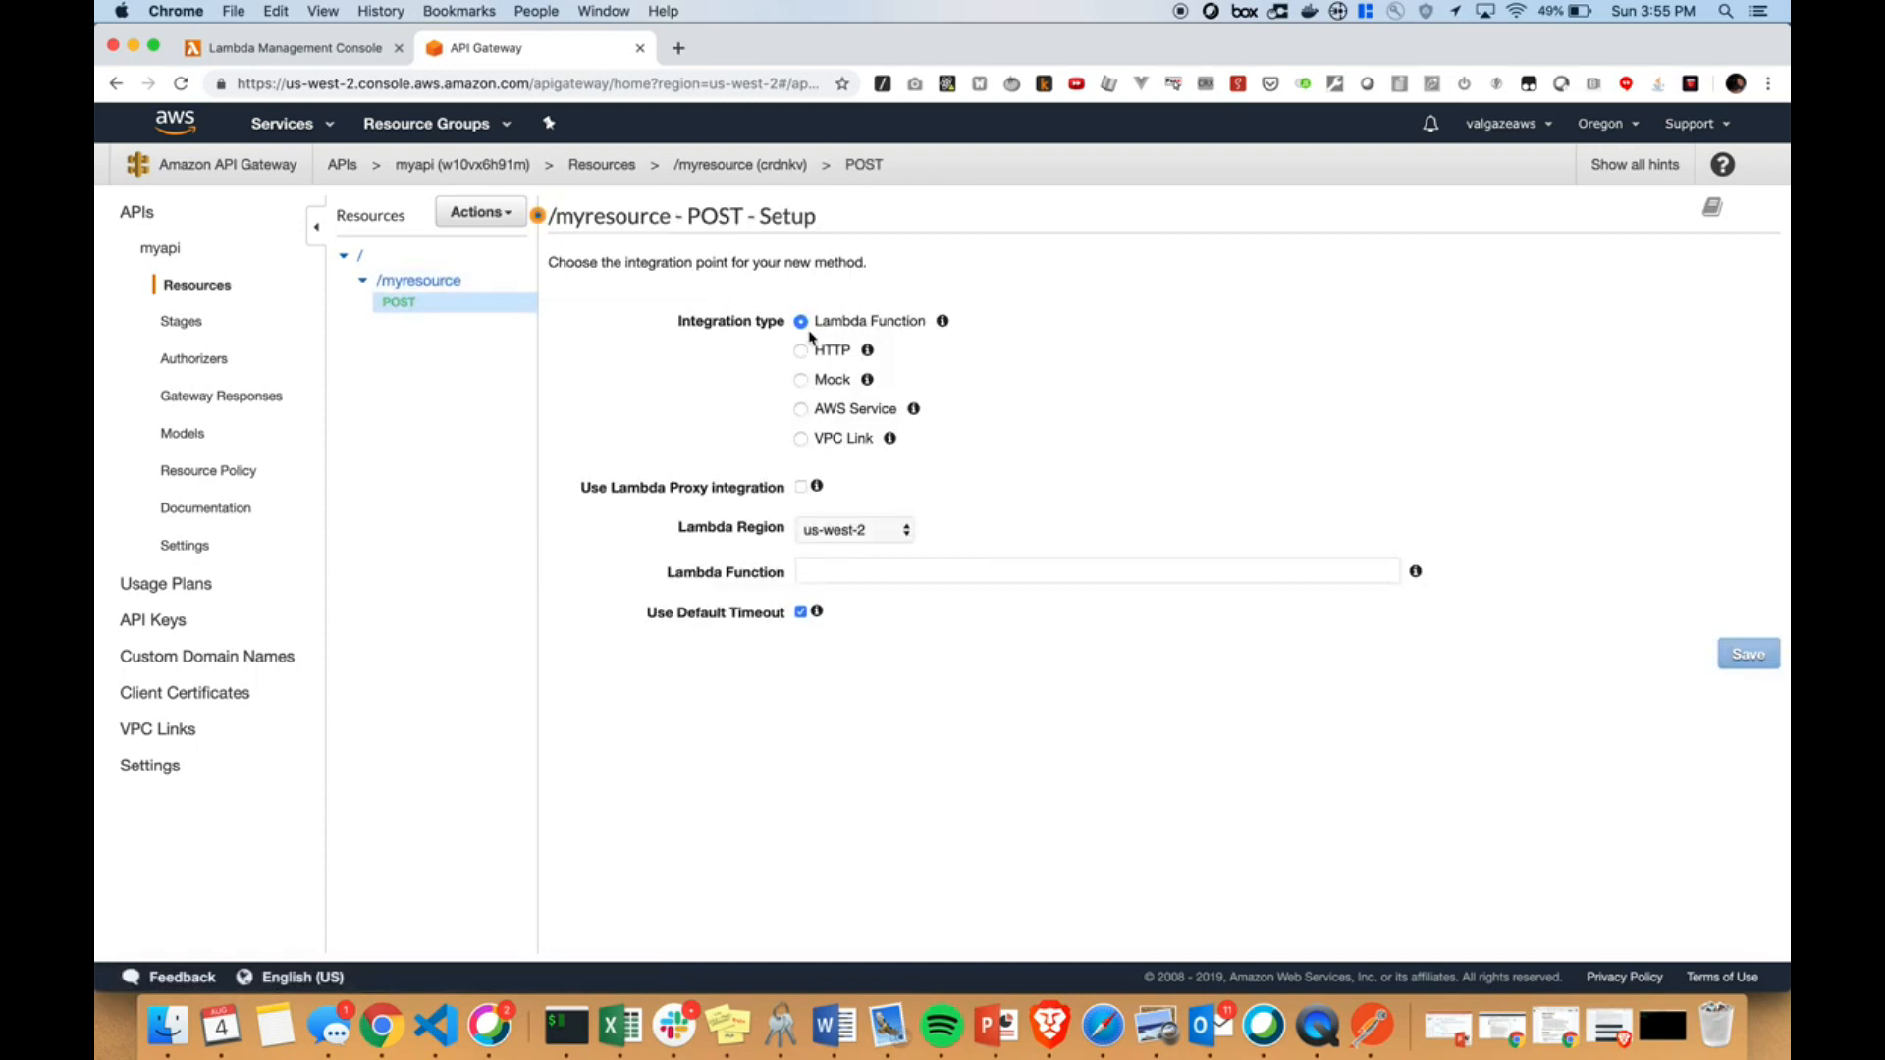
Set mylambda as the Lambda function that the POST method integrates with
{"action": "left_click", "coordinate": [845, 569]}
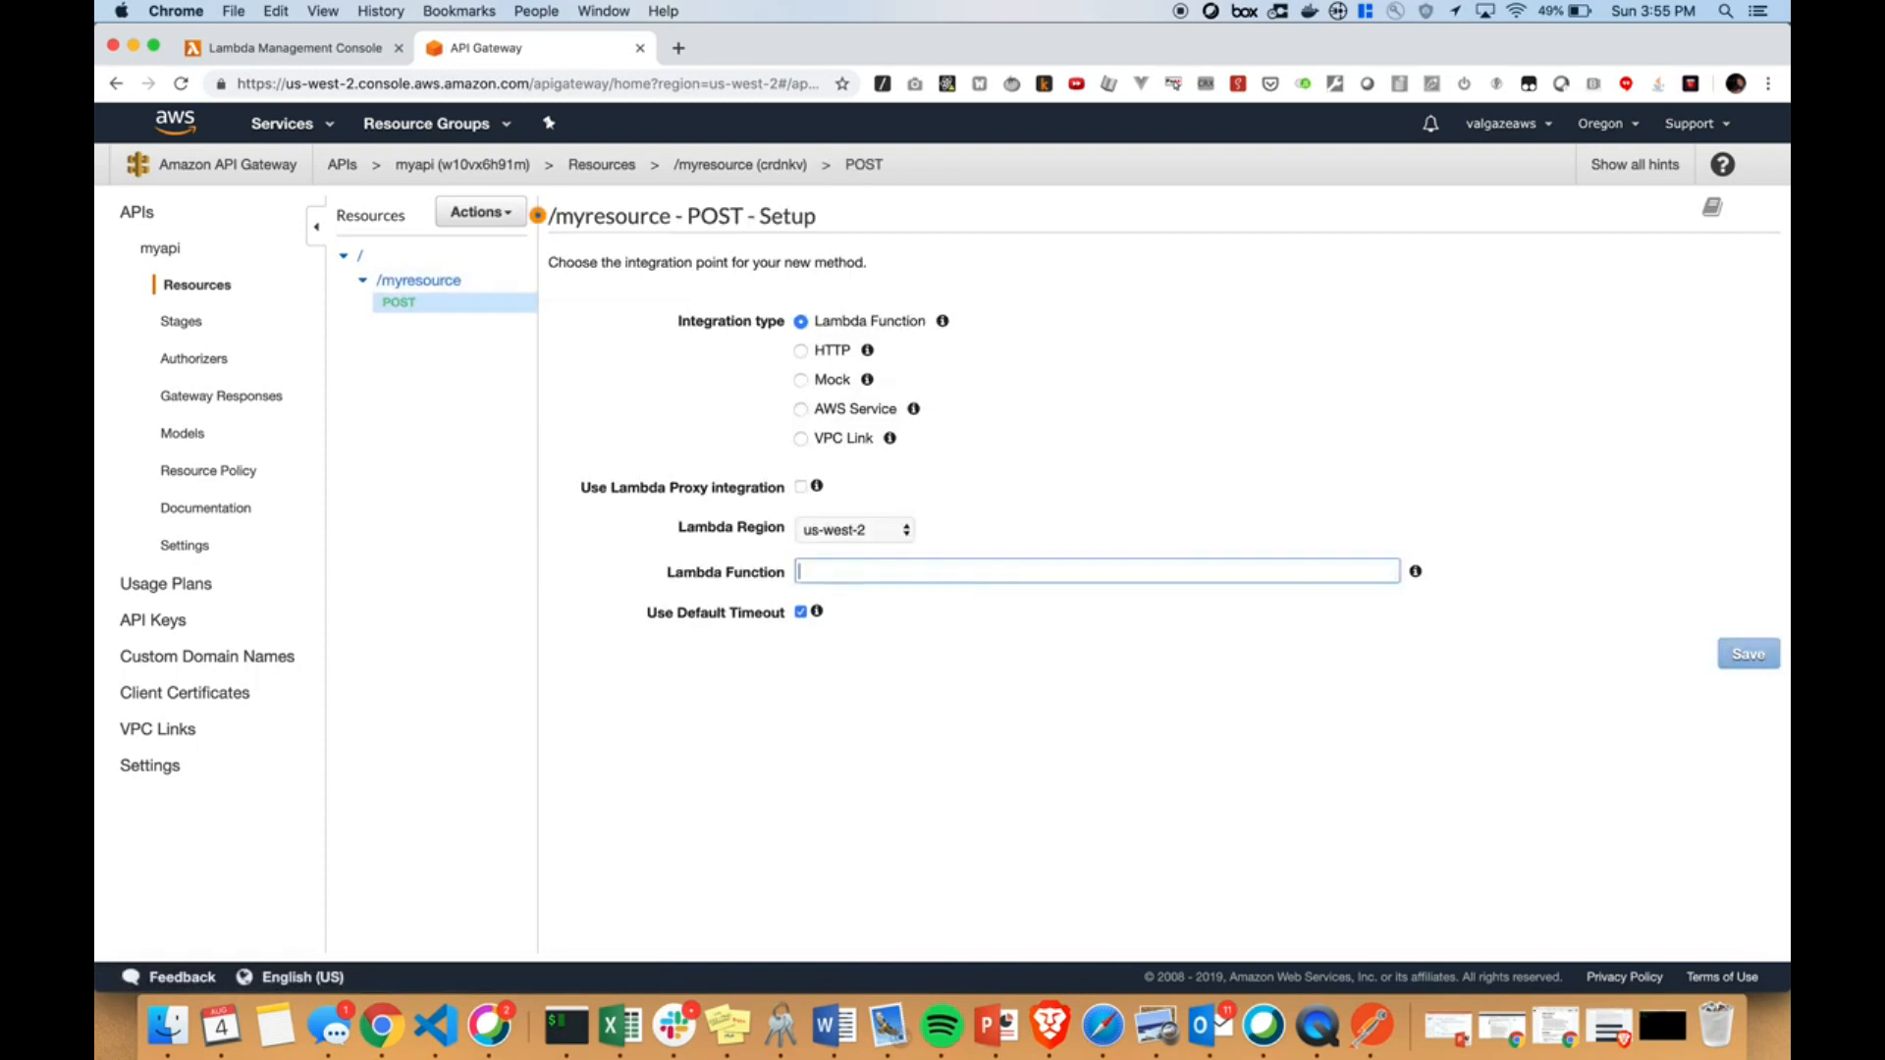
{"action": "type", "text": "my"}
{"action": "left_click", "coordinate": [832, 606]}
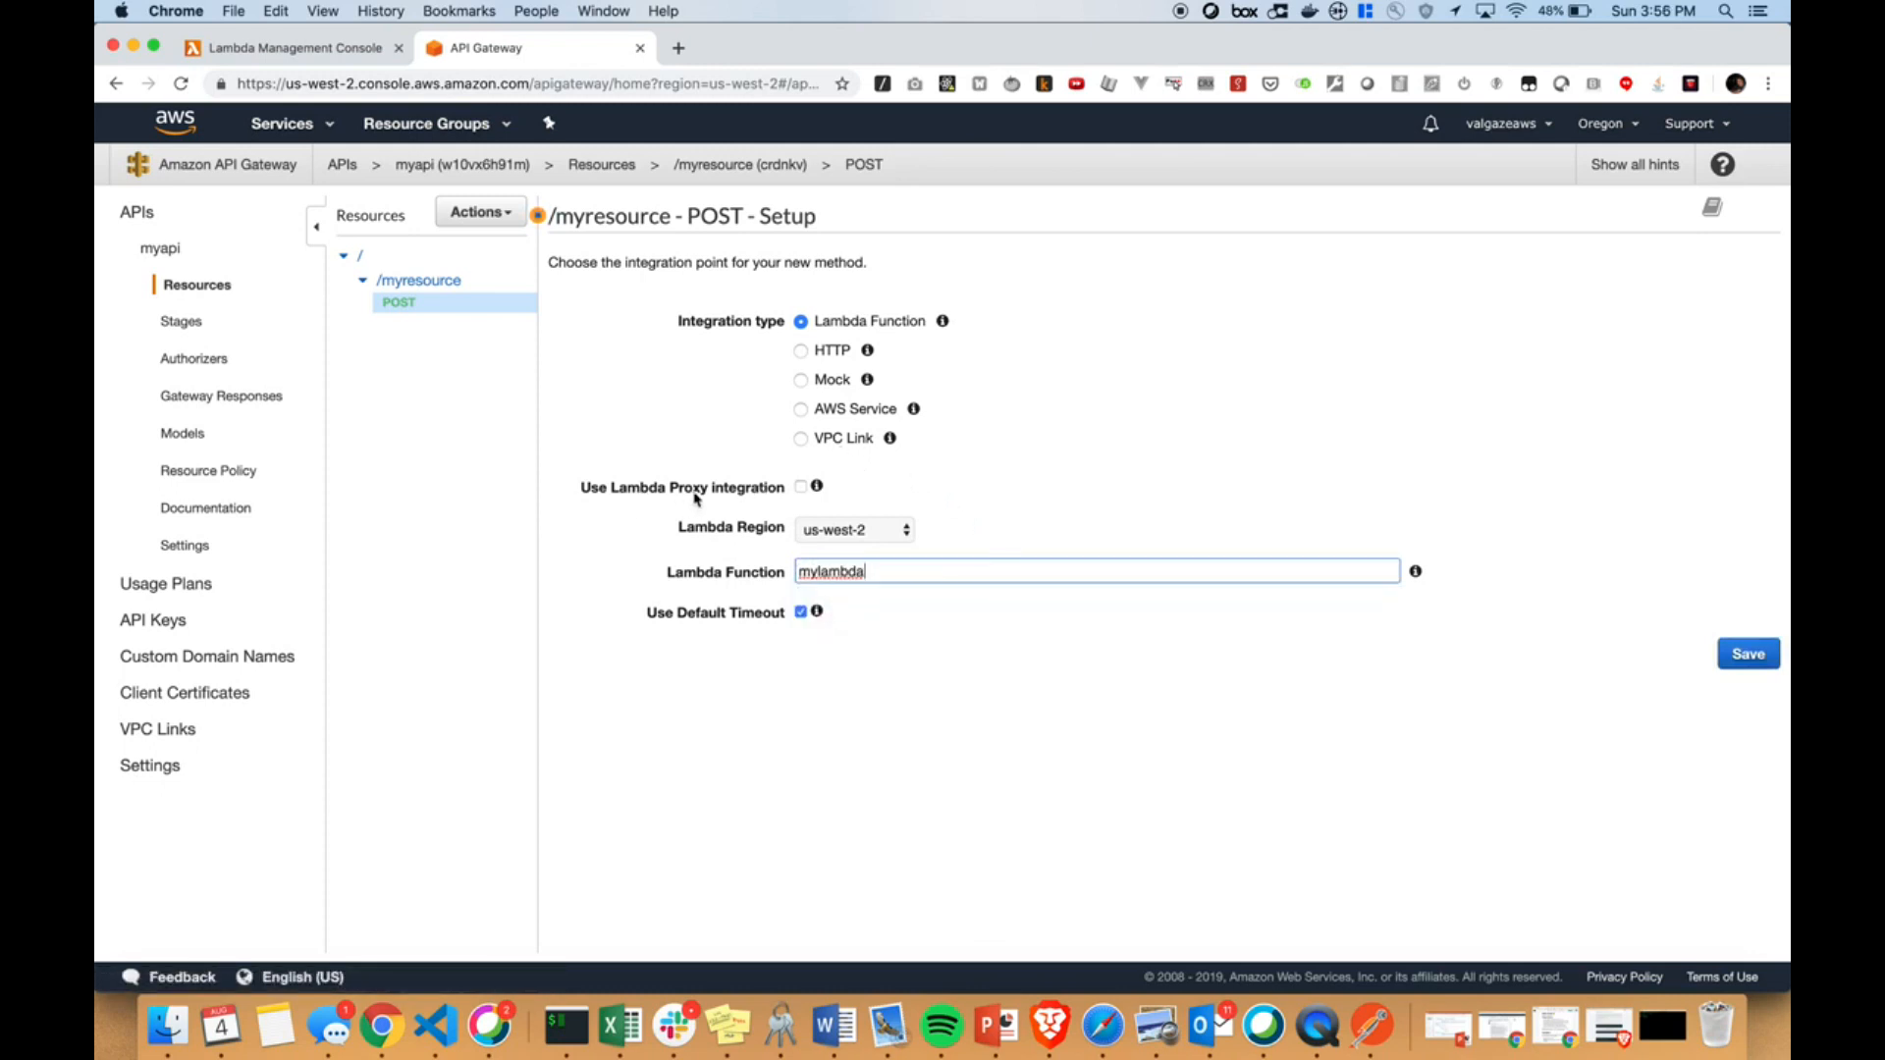
{"action": "mouse_move", "coordinate": [818, 491]}
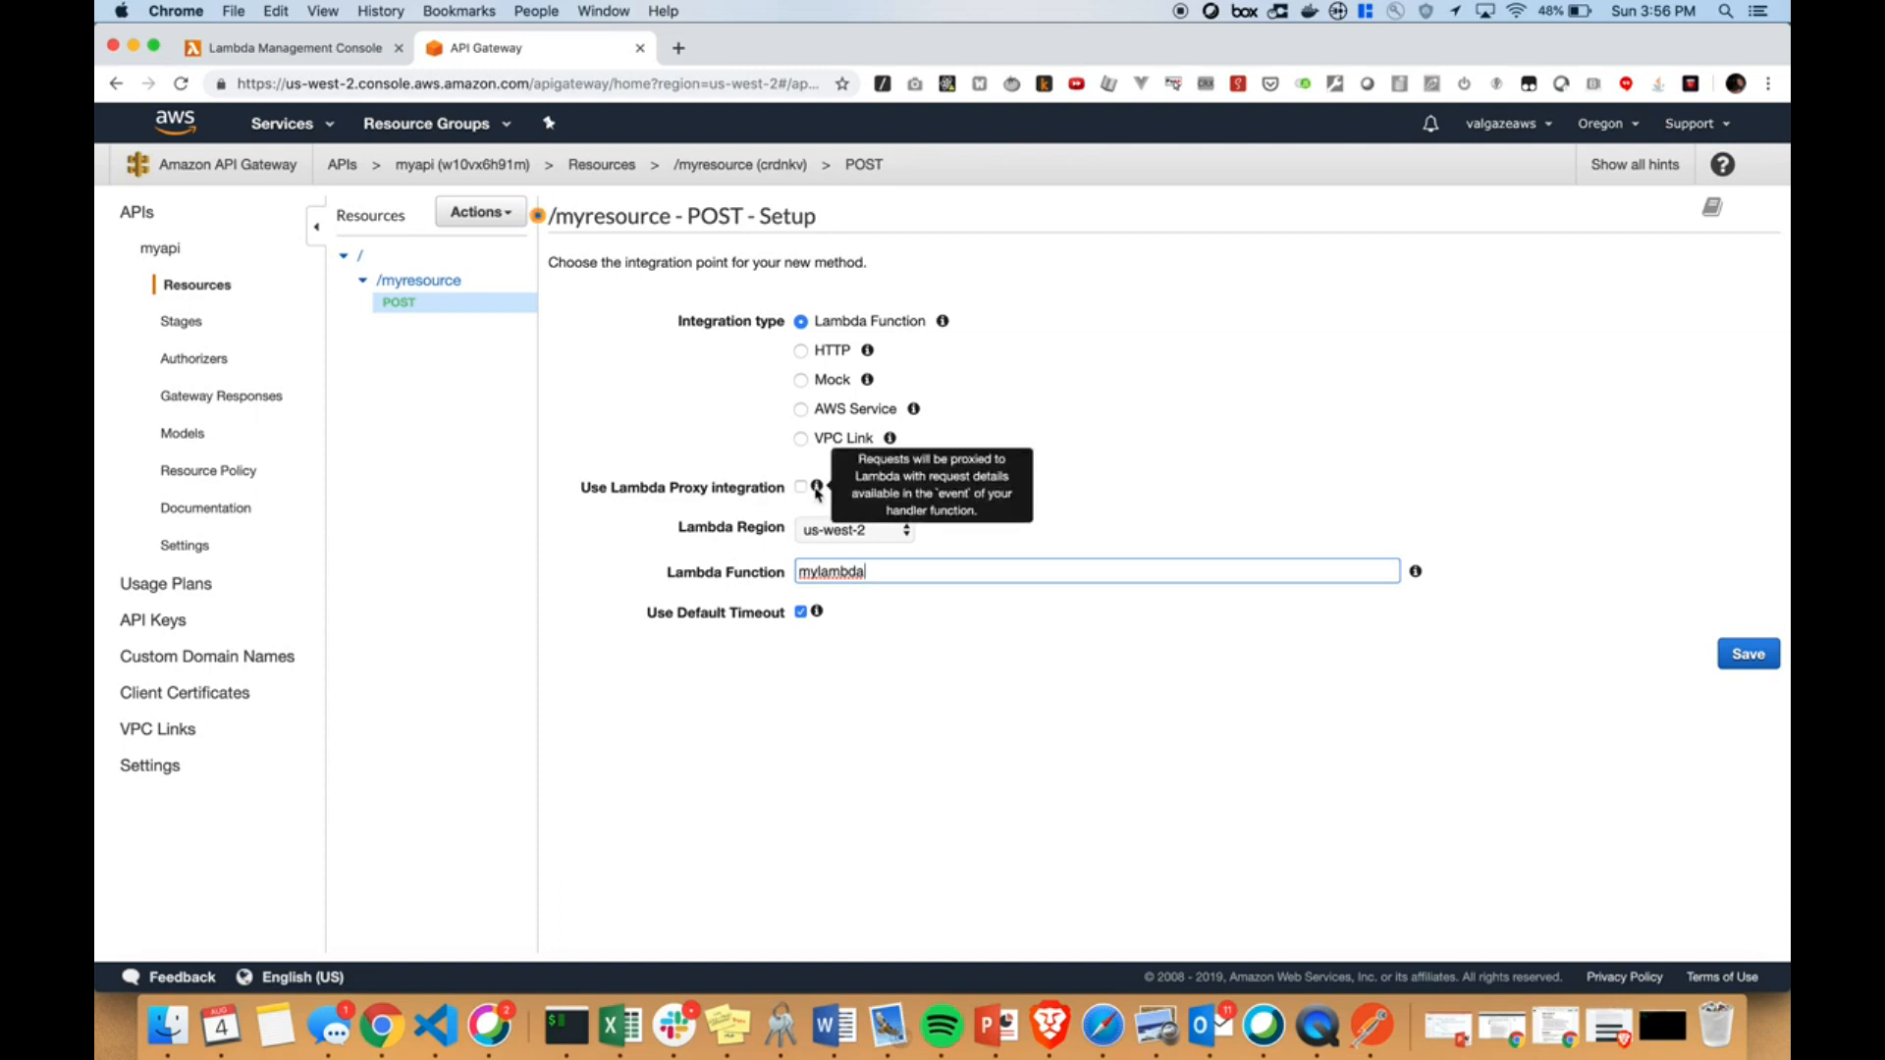
In the mylambda code, add the comments "// event.body" and "// queryStrings & mapping templates" below the TODO line
{"action": "left_click", "coordinate": [349, 54]}
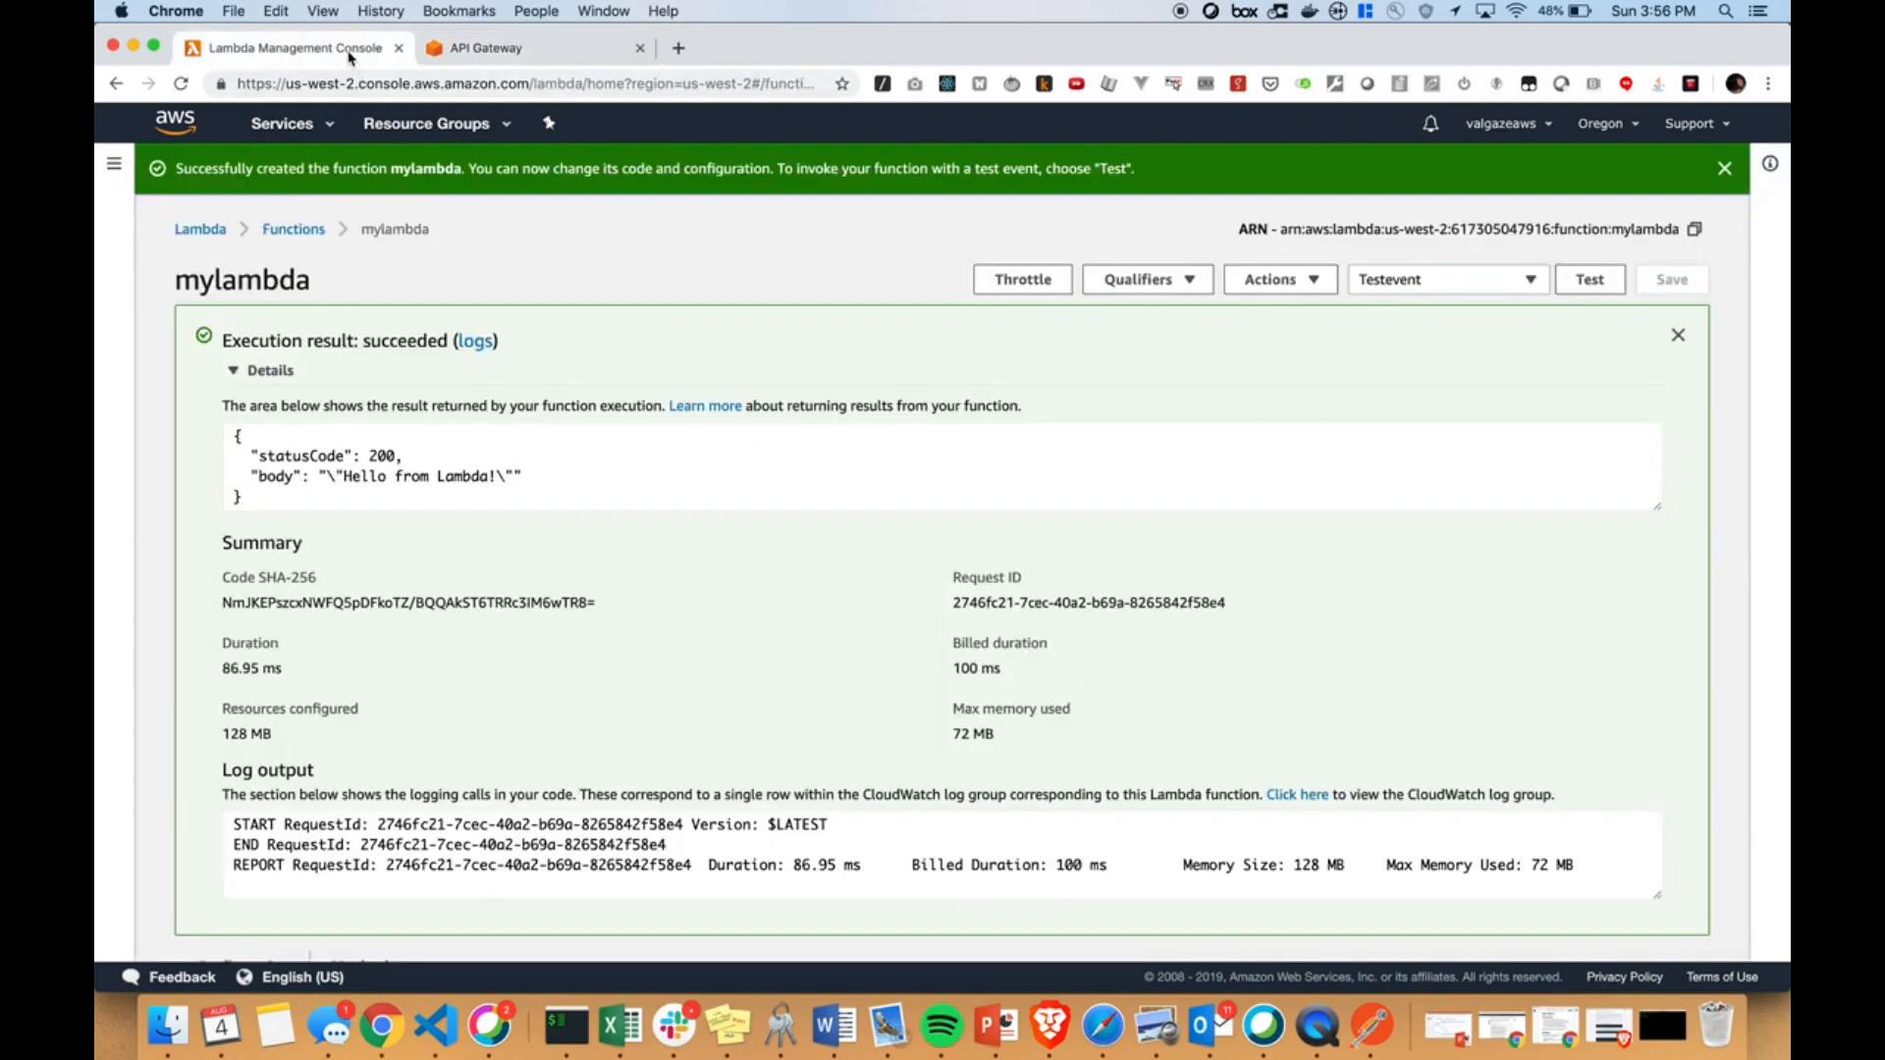
{"action": "scroll", "coordinate": [702, 459], "scroll_direction": "down", "scroll_amount": 15}
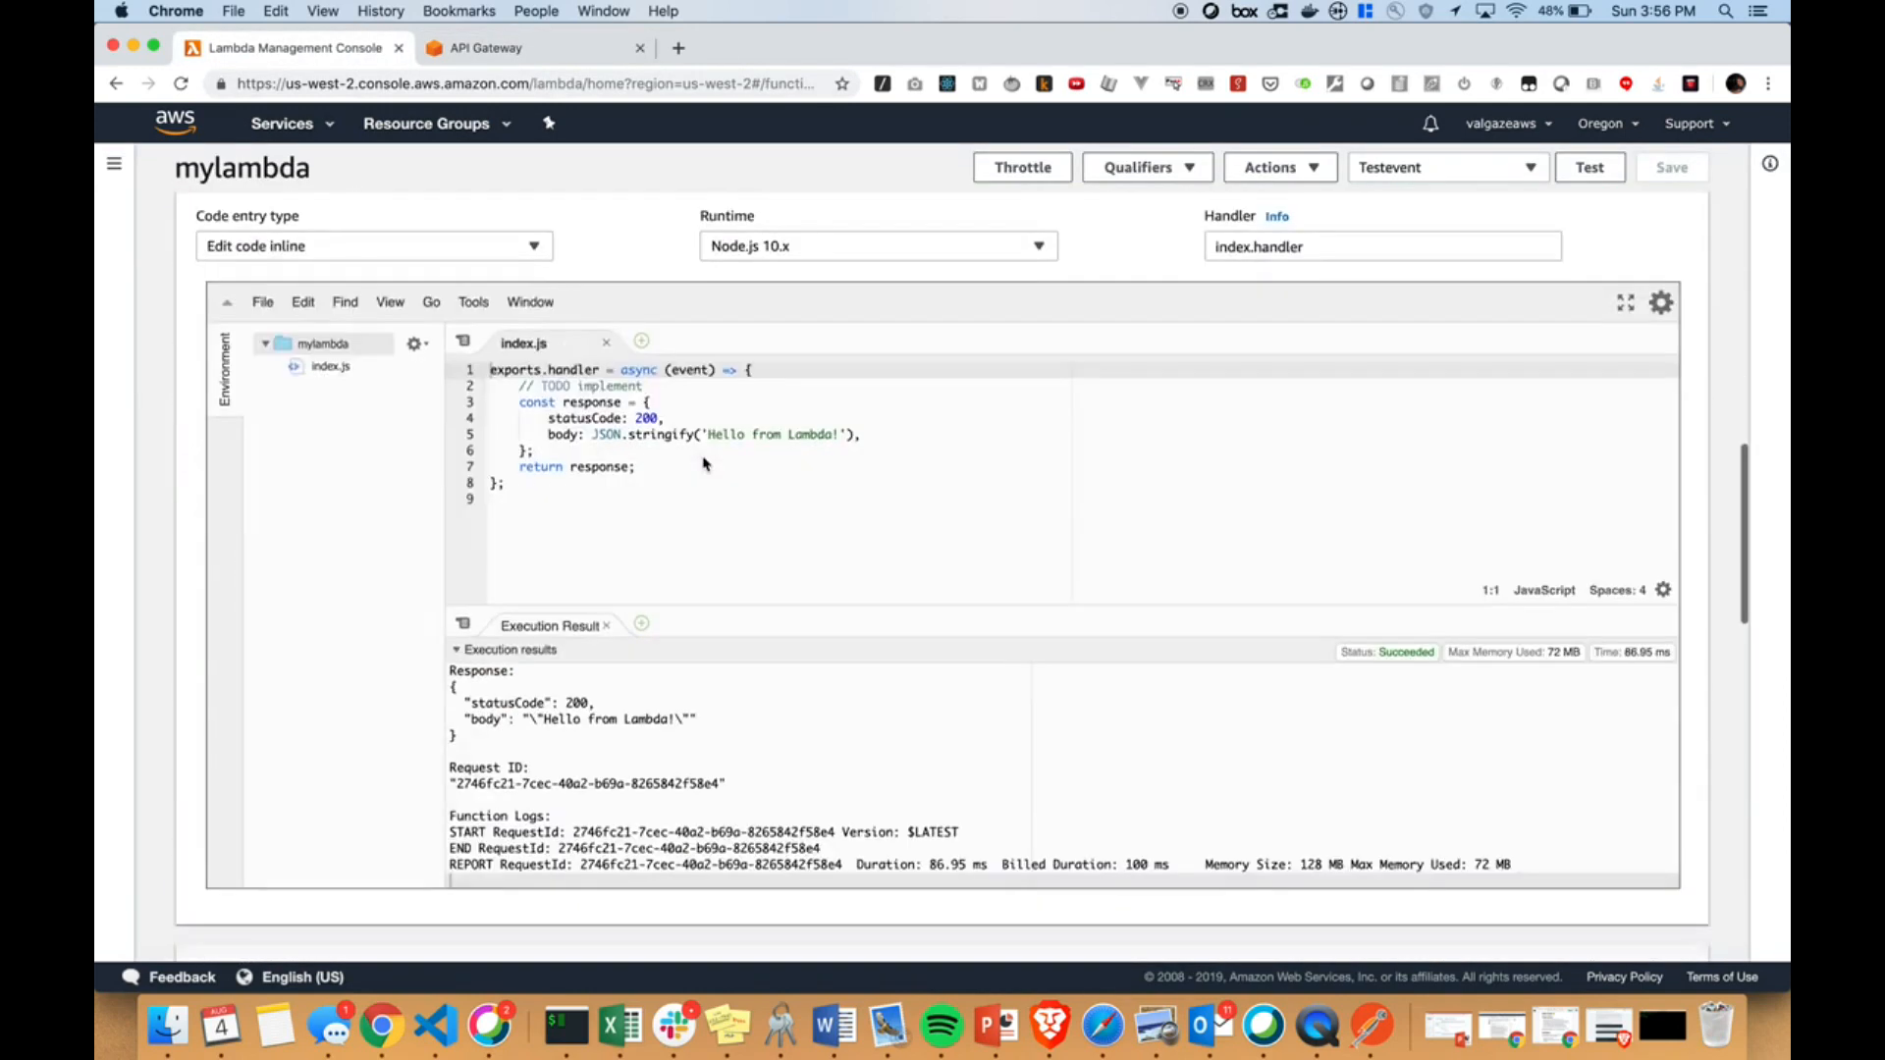
{"action": "left_click", "coordinate": [683, 396]}
{"action": "left_click", "coordinate": [683, 386]}
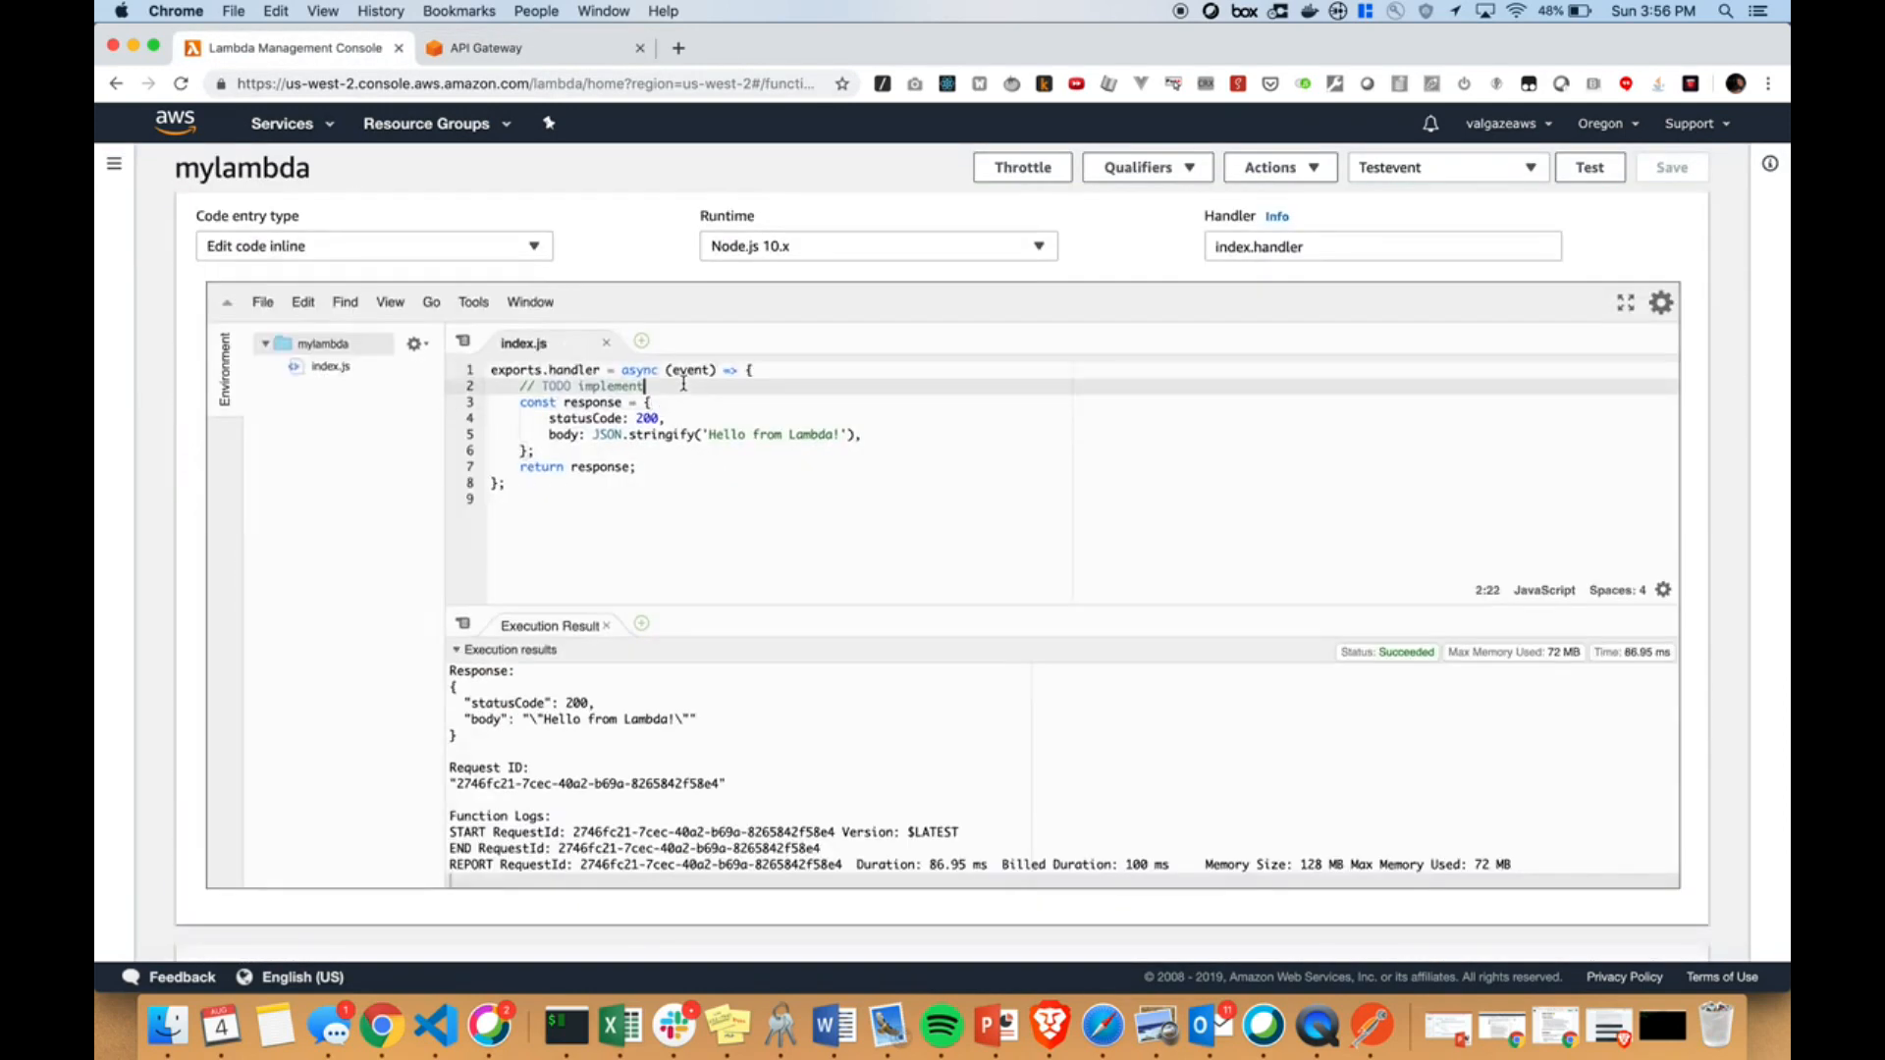
{"action": "key", "text": "Return"}
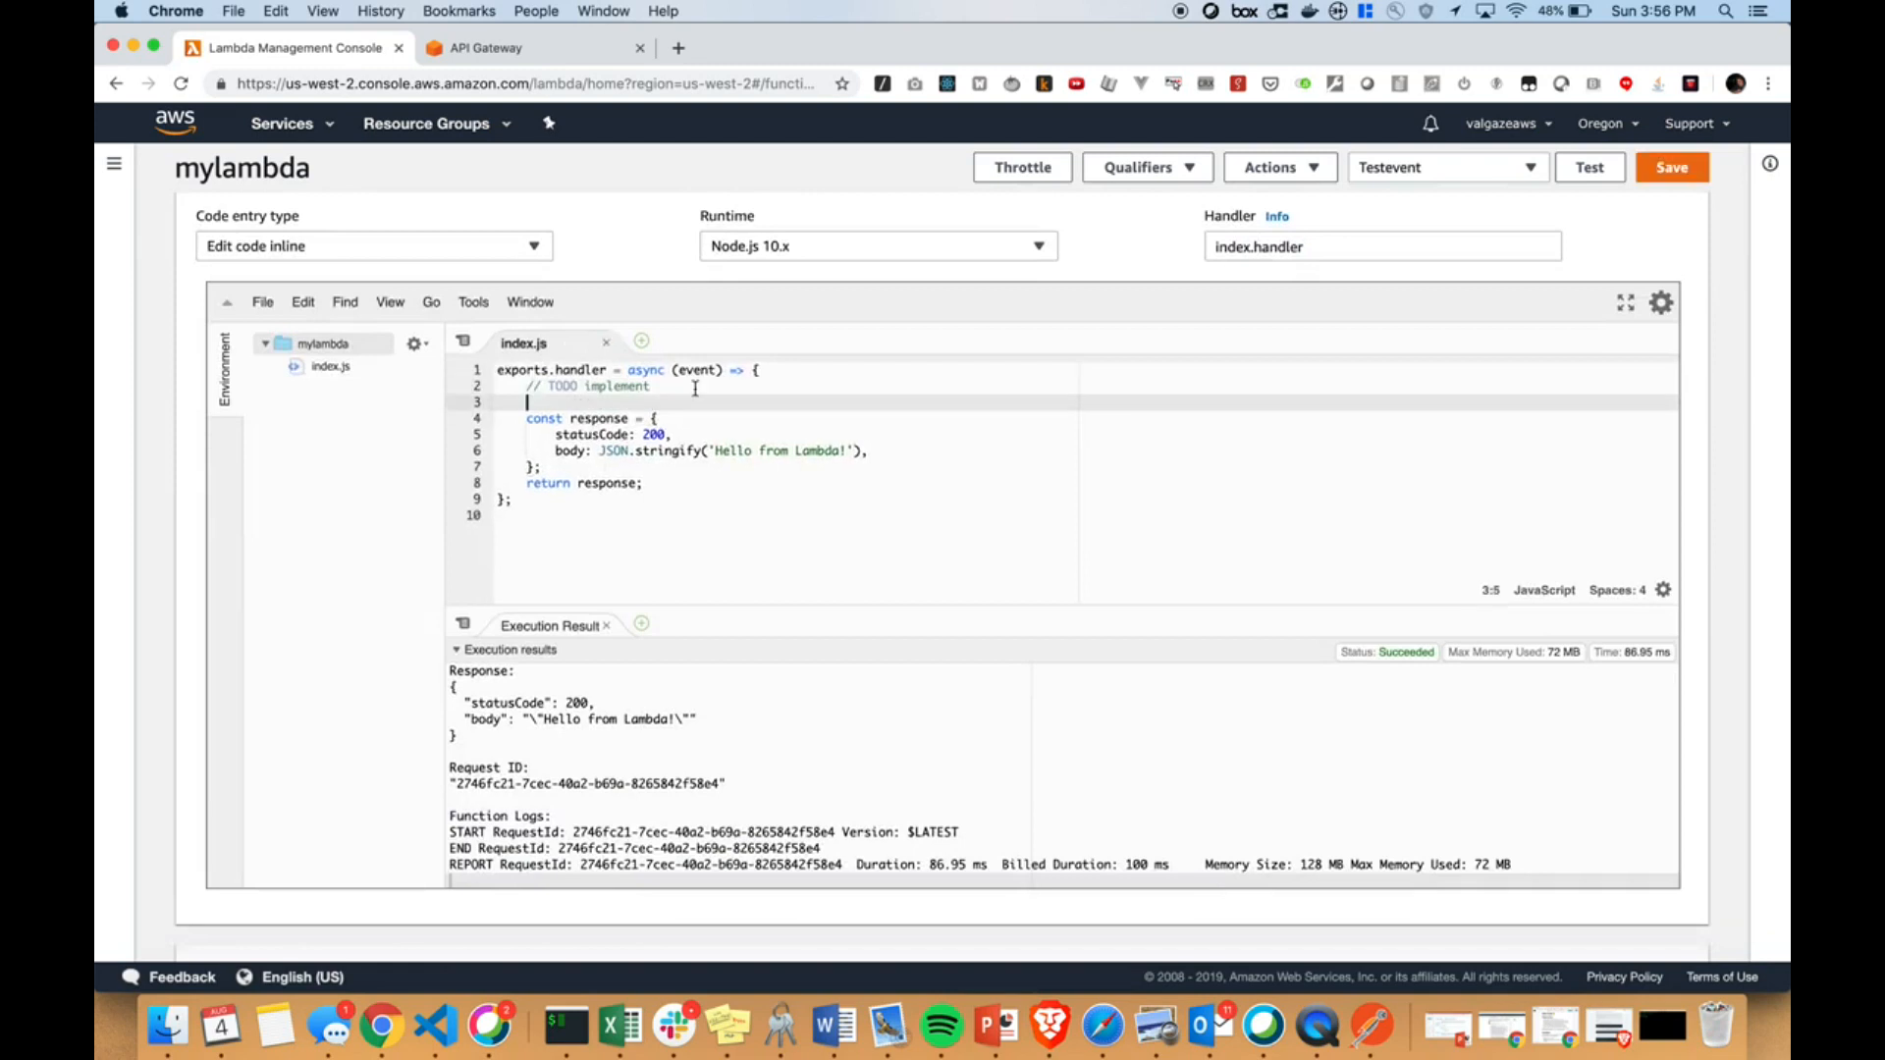
{"action": "type", "text": "// event.body"}
{"action": "key", "text": "Return"}
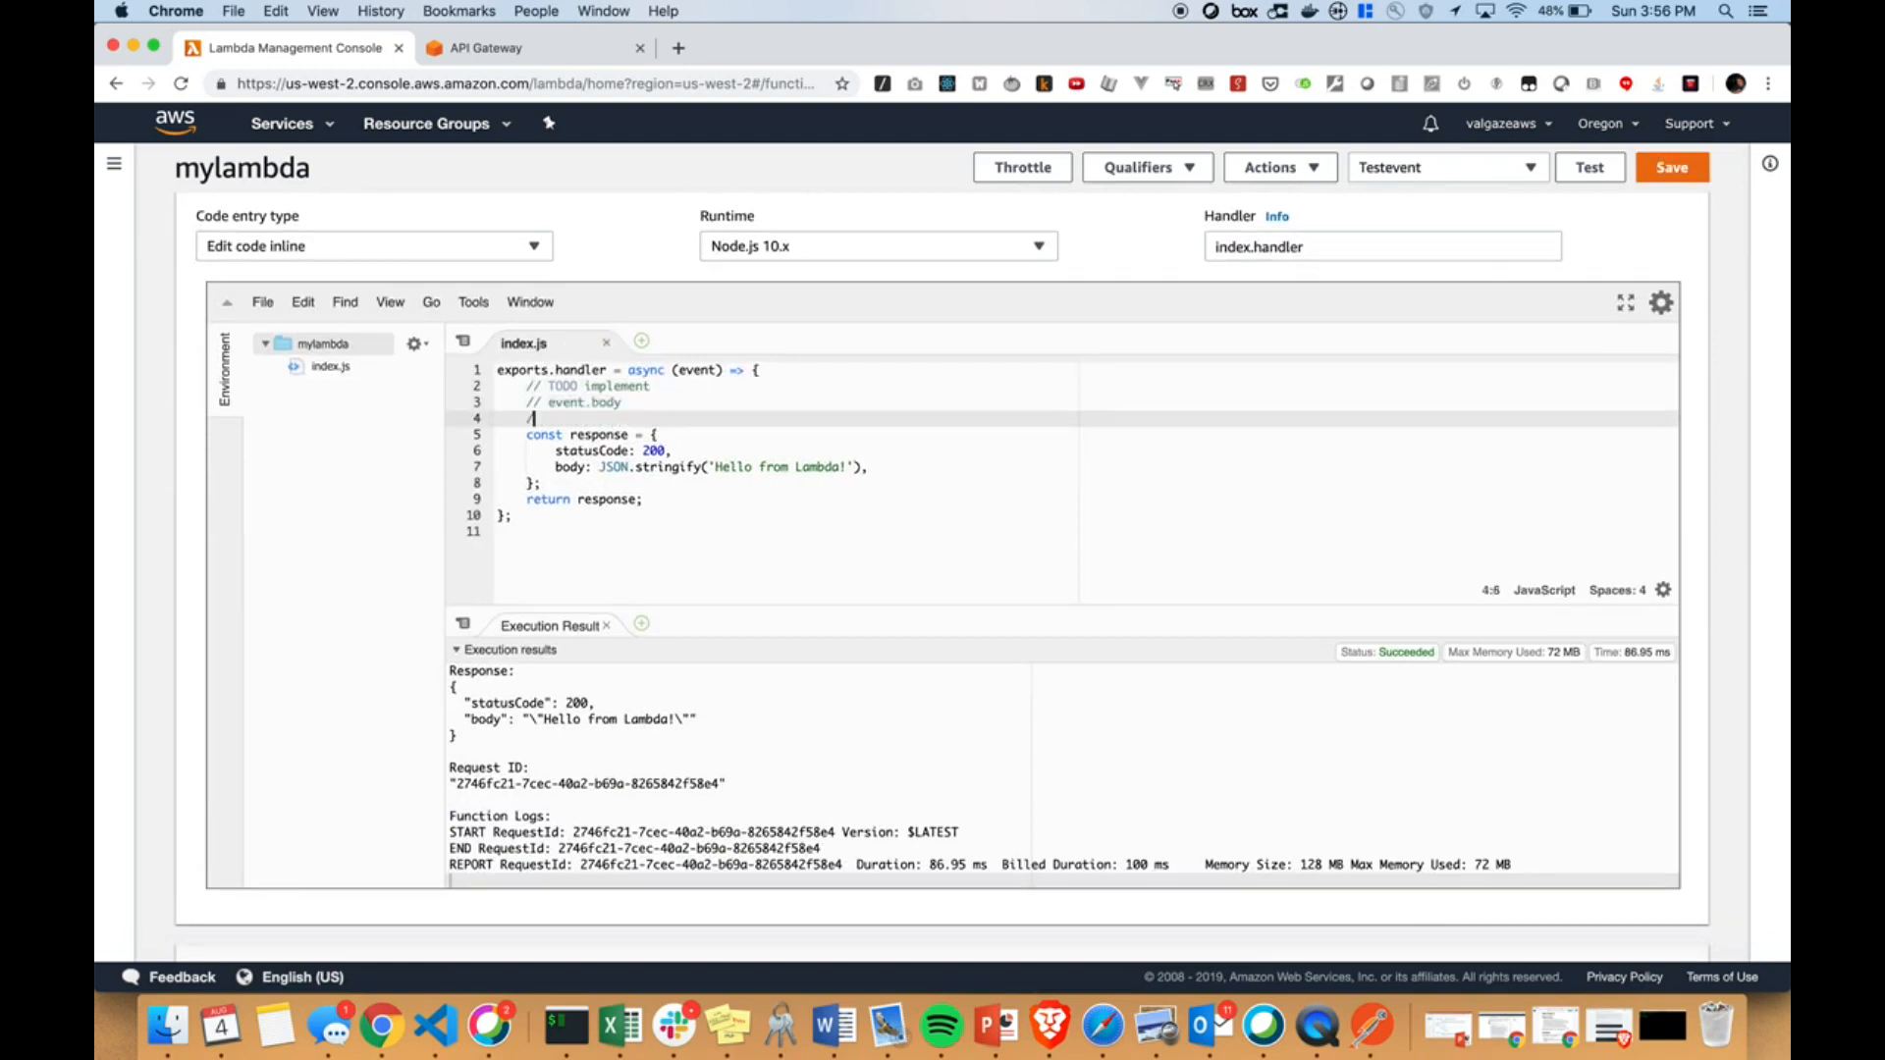
{"action": "type", "text": "// queryString"}
{"action": "key", "text": "BackSpace"}
{"action": "key", "text": "BackSpace"}
{"action": "key", "text": "BackSpace"}
{"action": "type", "text": "rings & mapping templates"}
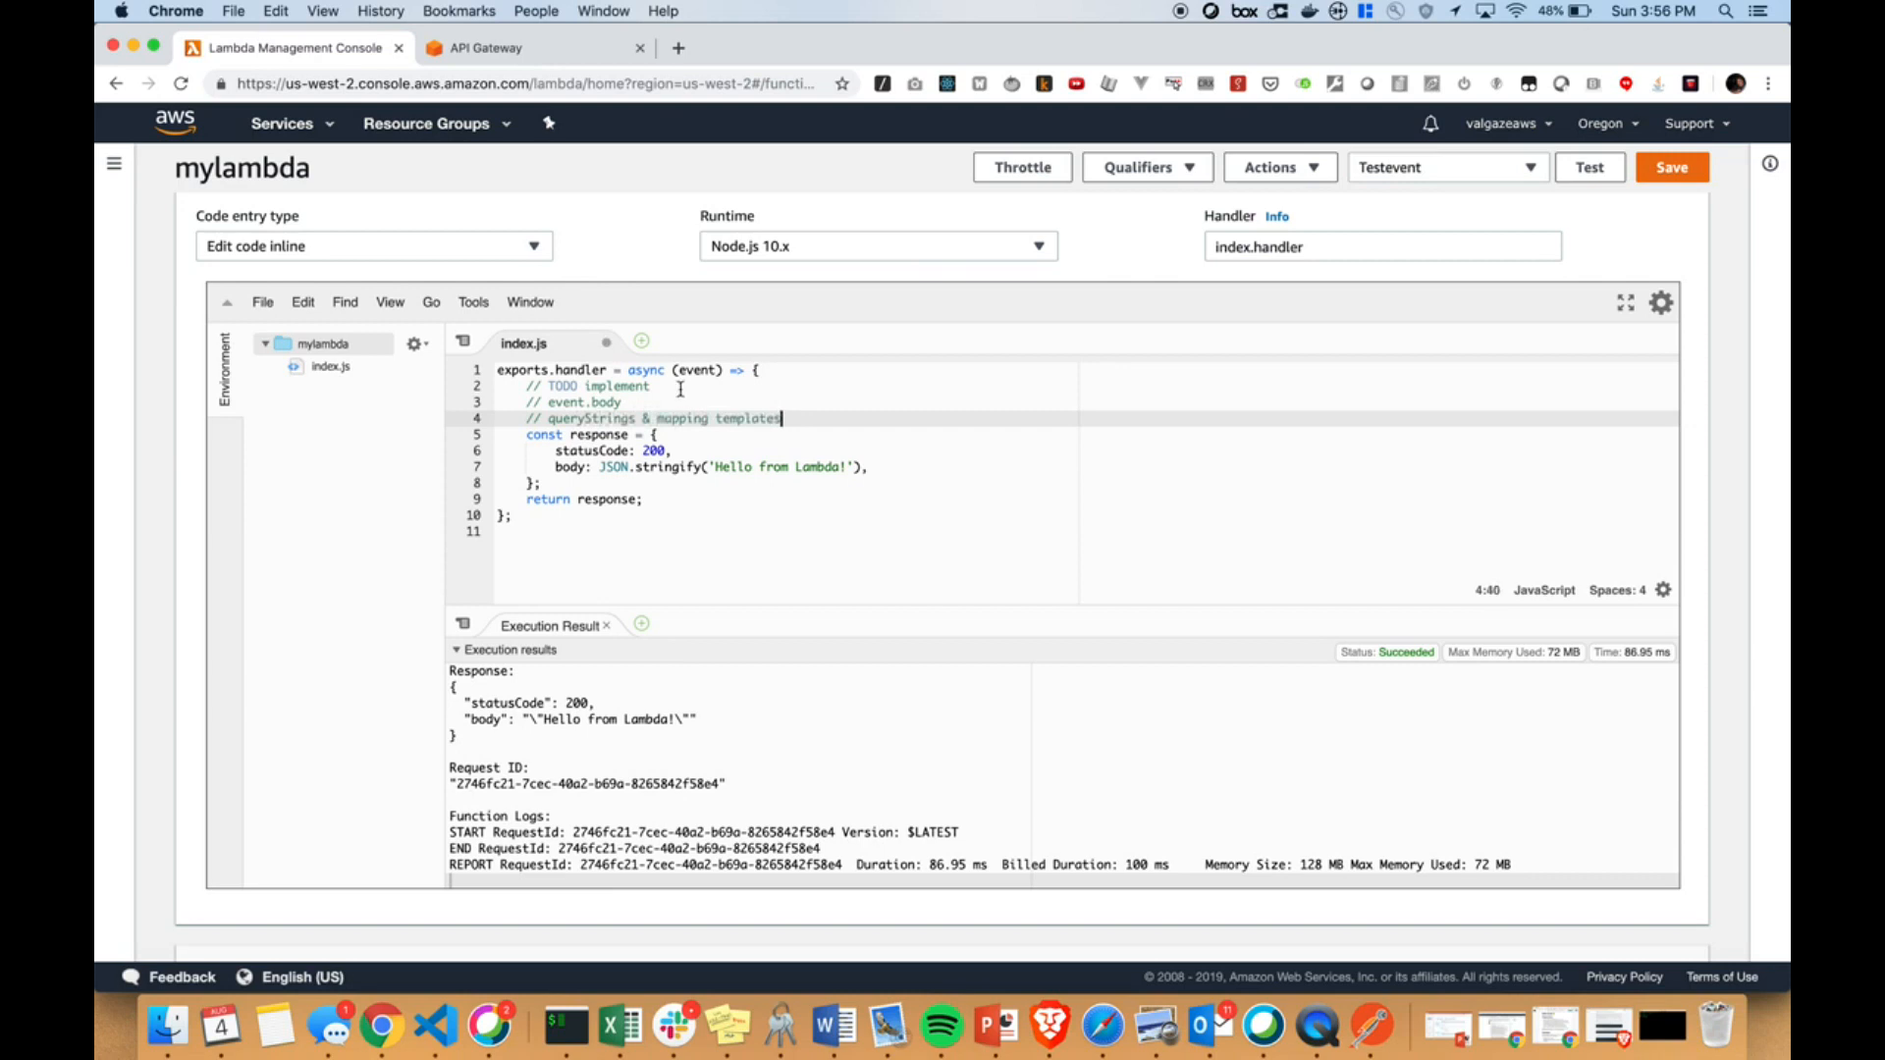
Enable Lambda Proxy integration in the POST method setup and return to the mylambda function code
{"action": "left_click", "coordinate": [530, 48]}
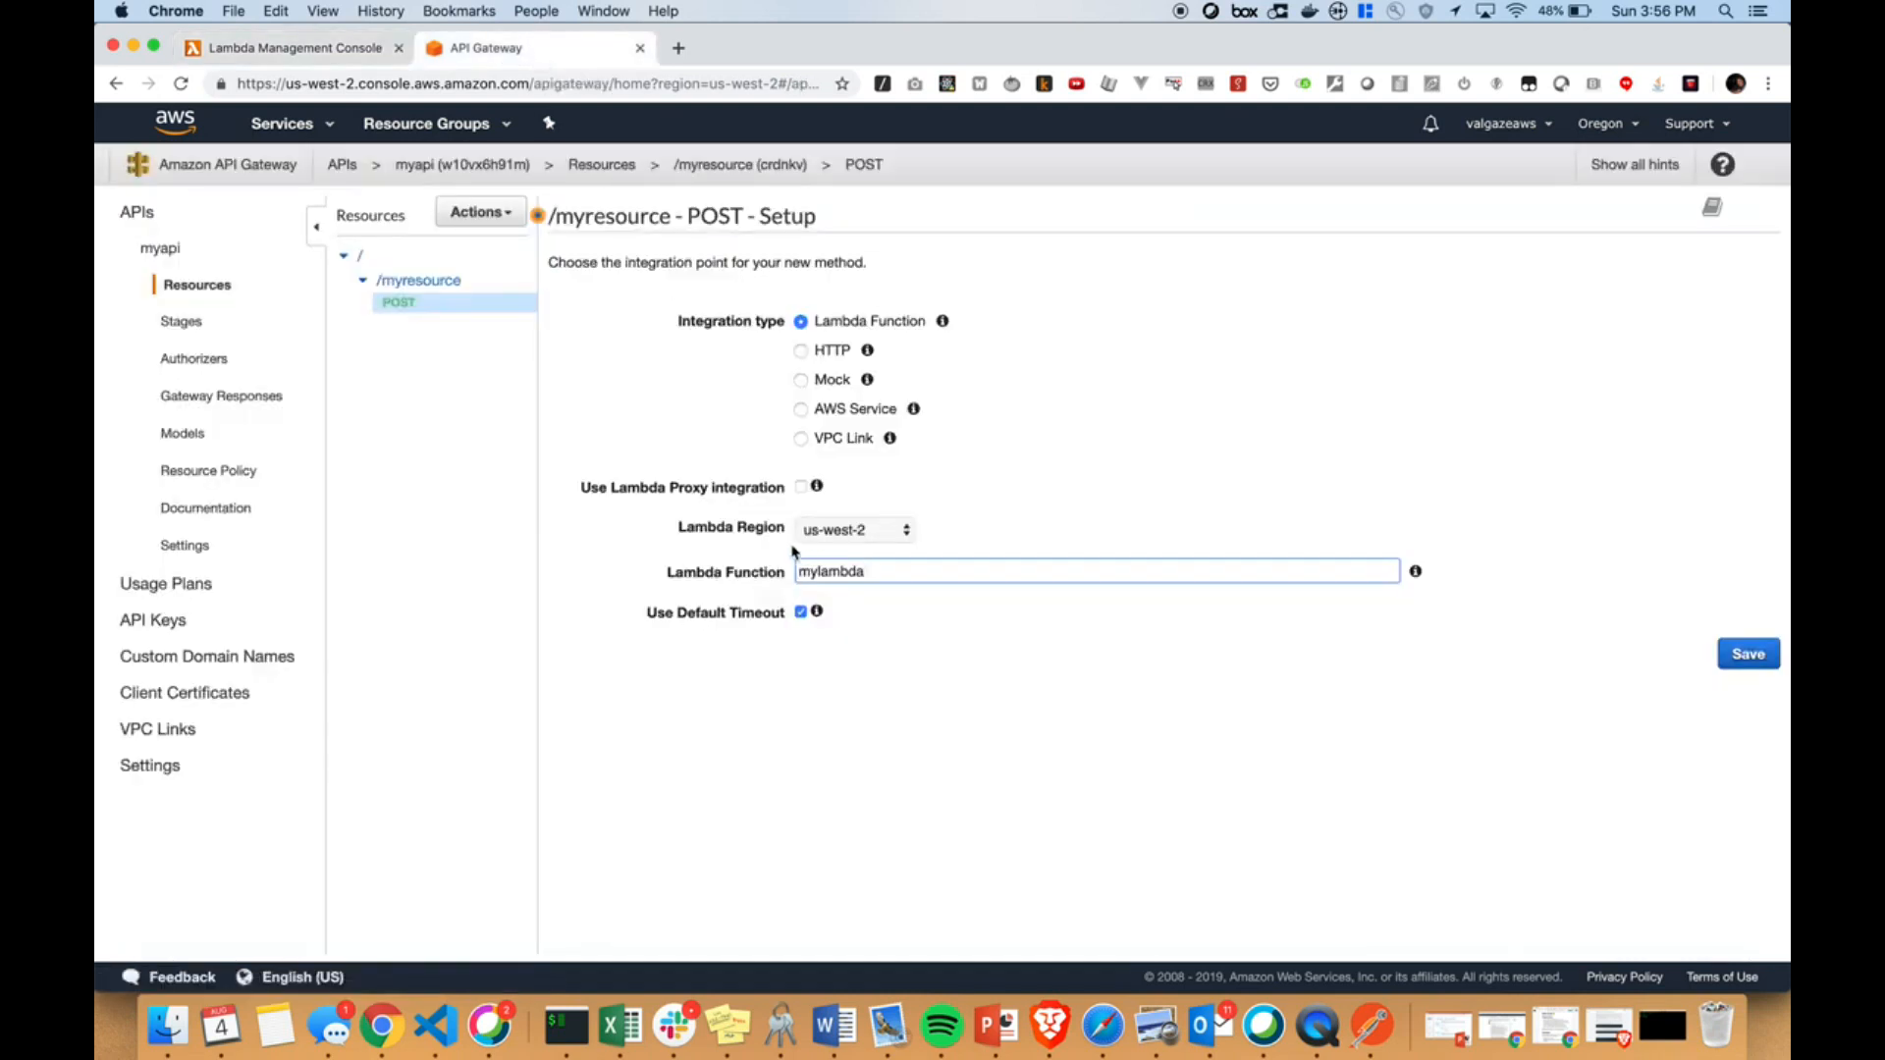
{"action": "left_click", "coordinate": [802, 488]}
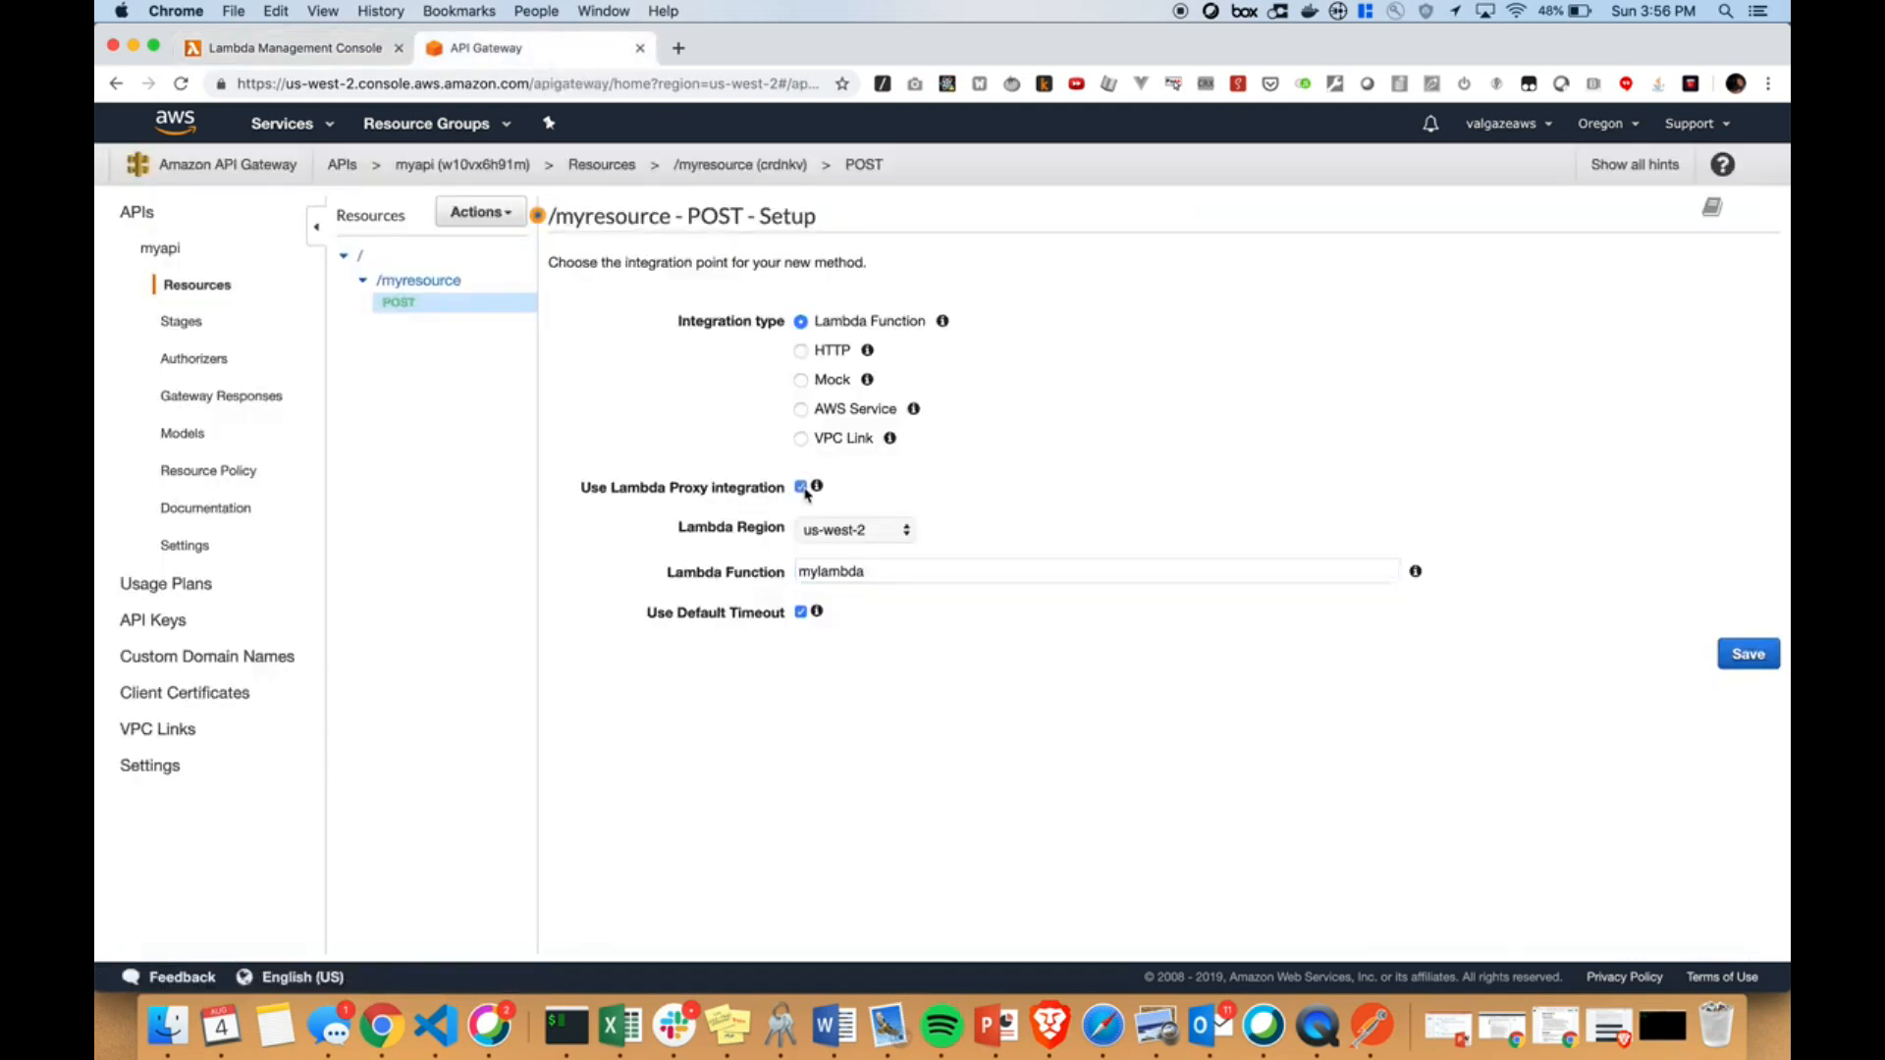
{"action": "left_click", "coordinate": [314, 48]}
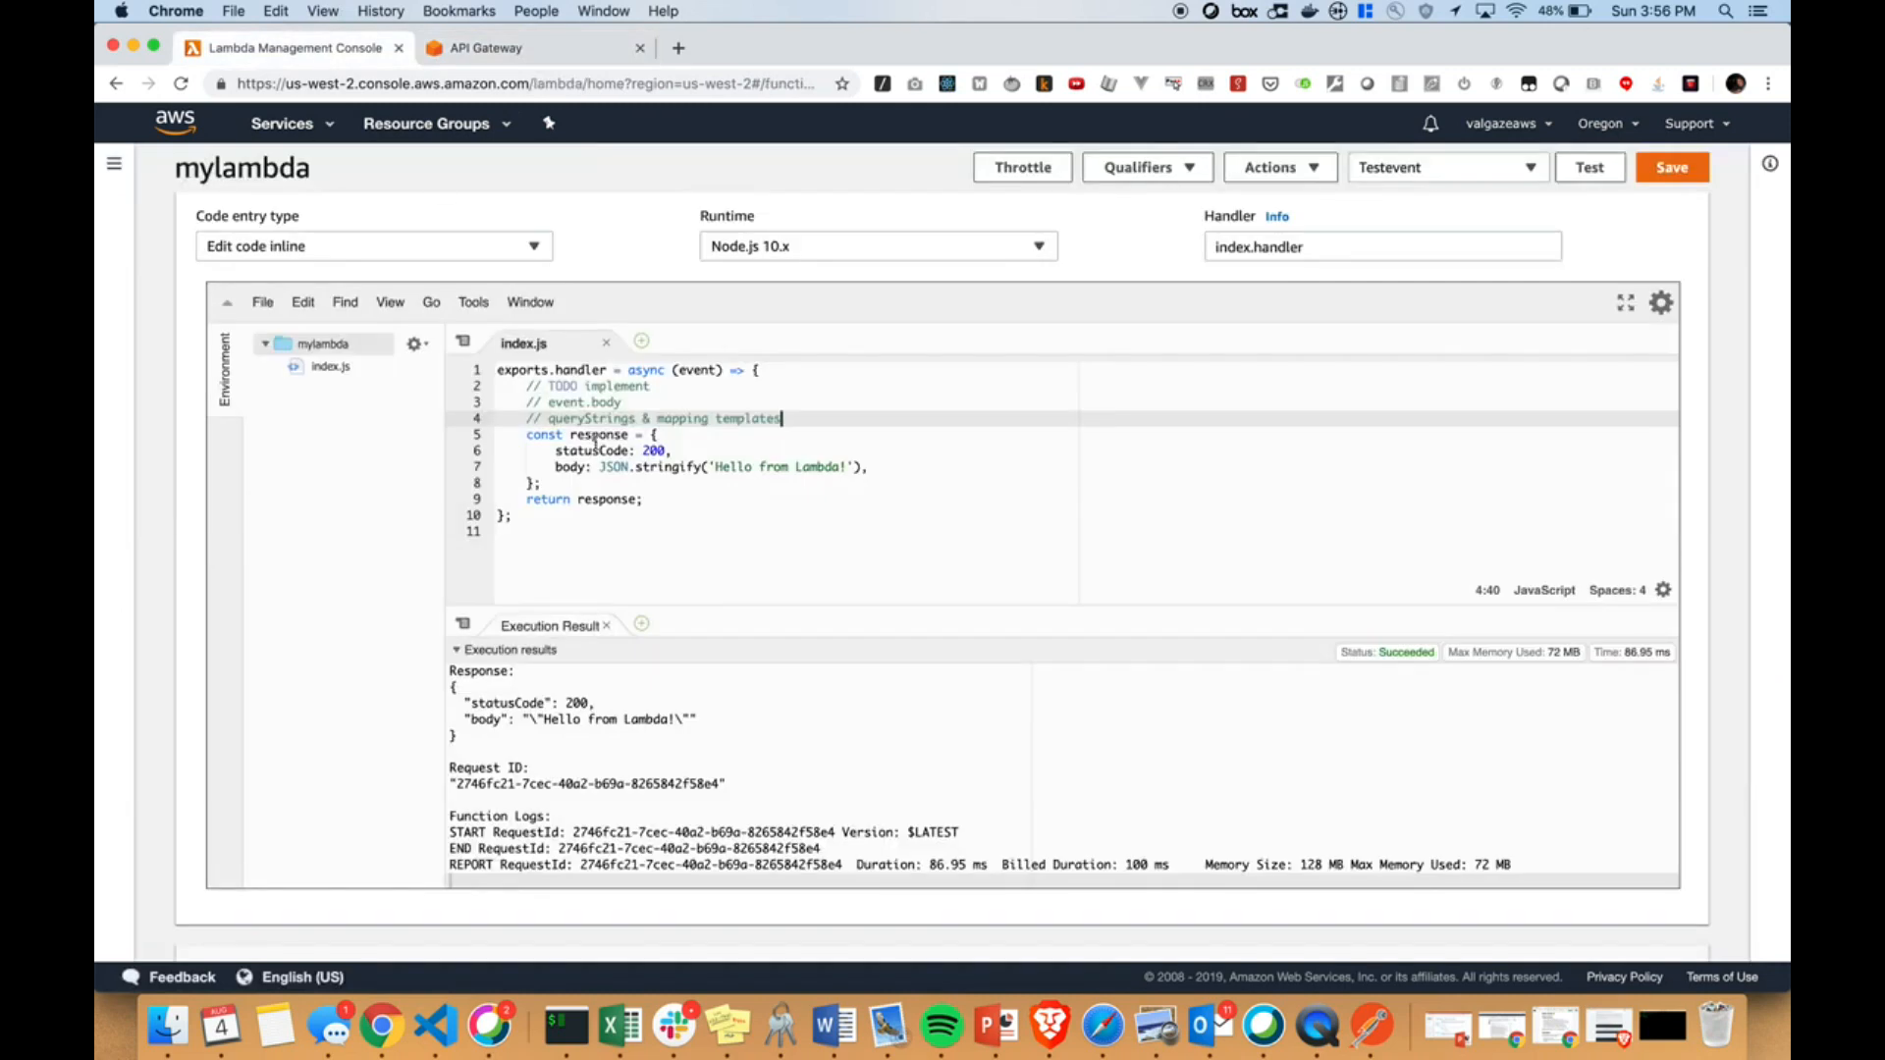
Save the POST method's Lambda integration in API Gateway and grant permission to invoke the mylambda function
{"action": "left_click", "coordinate": [545, 49]}
{"action": "left_click", "coordinate": [1749, 654]}
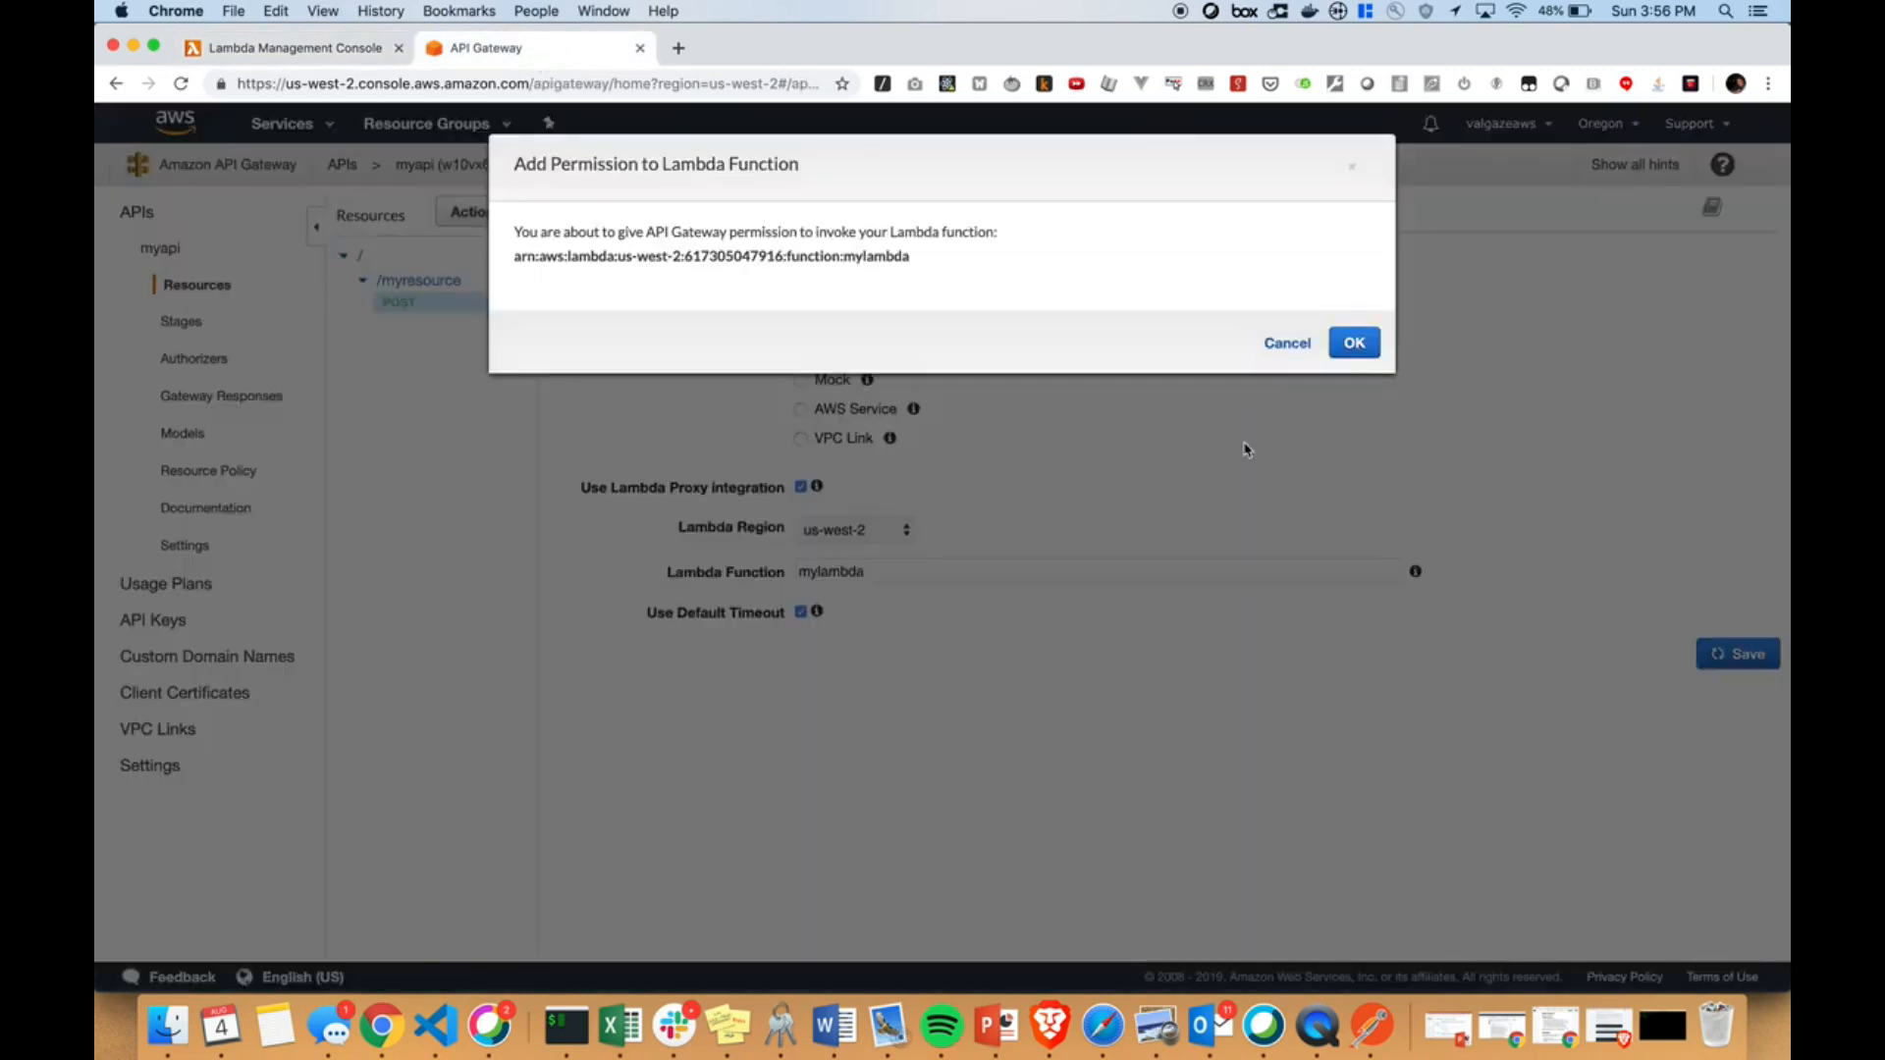
{"action": "left_click", "coordinate": [1353, 343]}
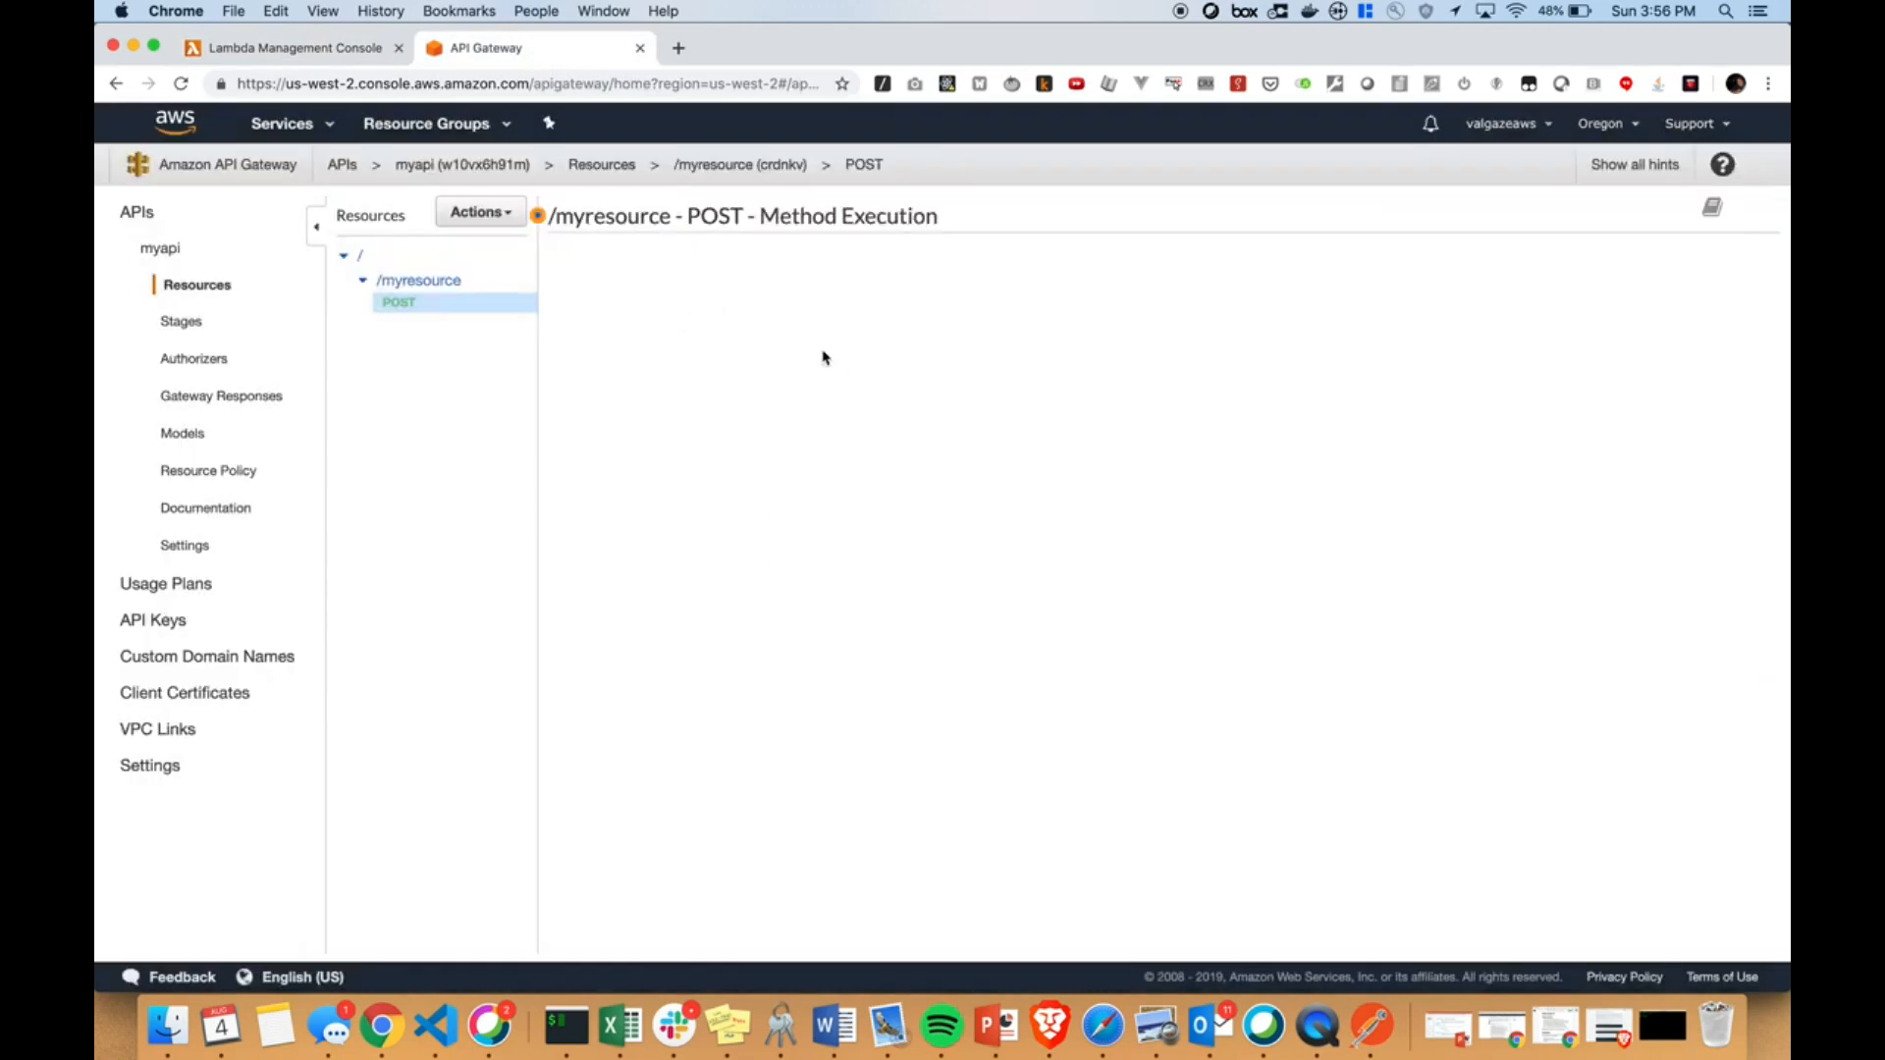
Deploy the API from the root resource to a new stage named v1
{"action": "left_click", "coordinate": [481, 290]}
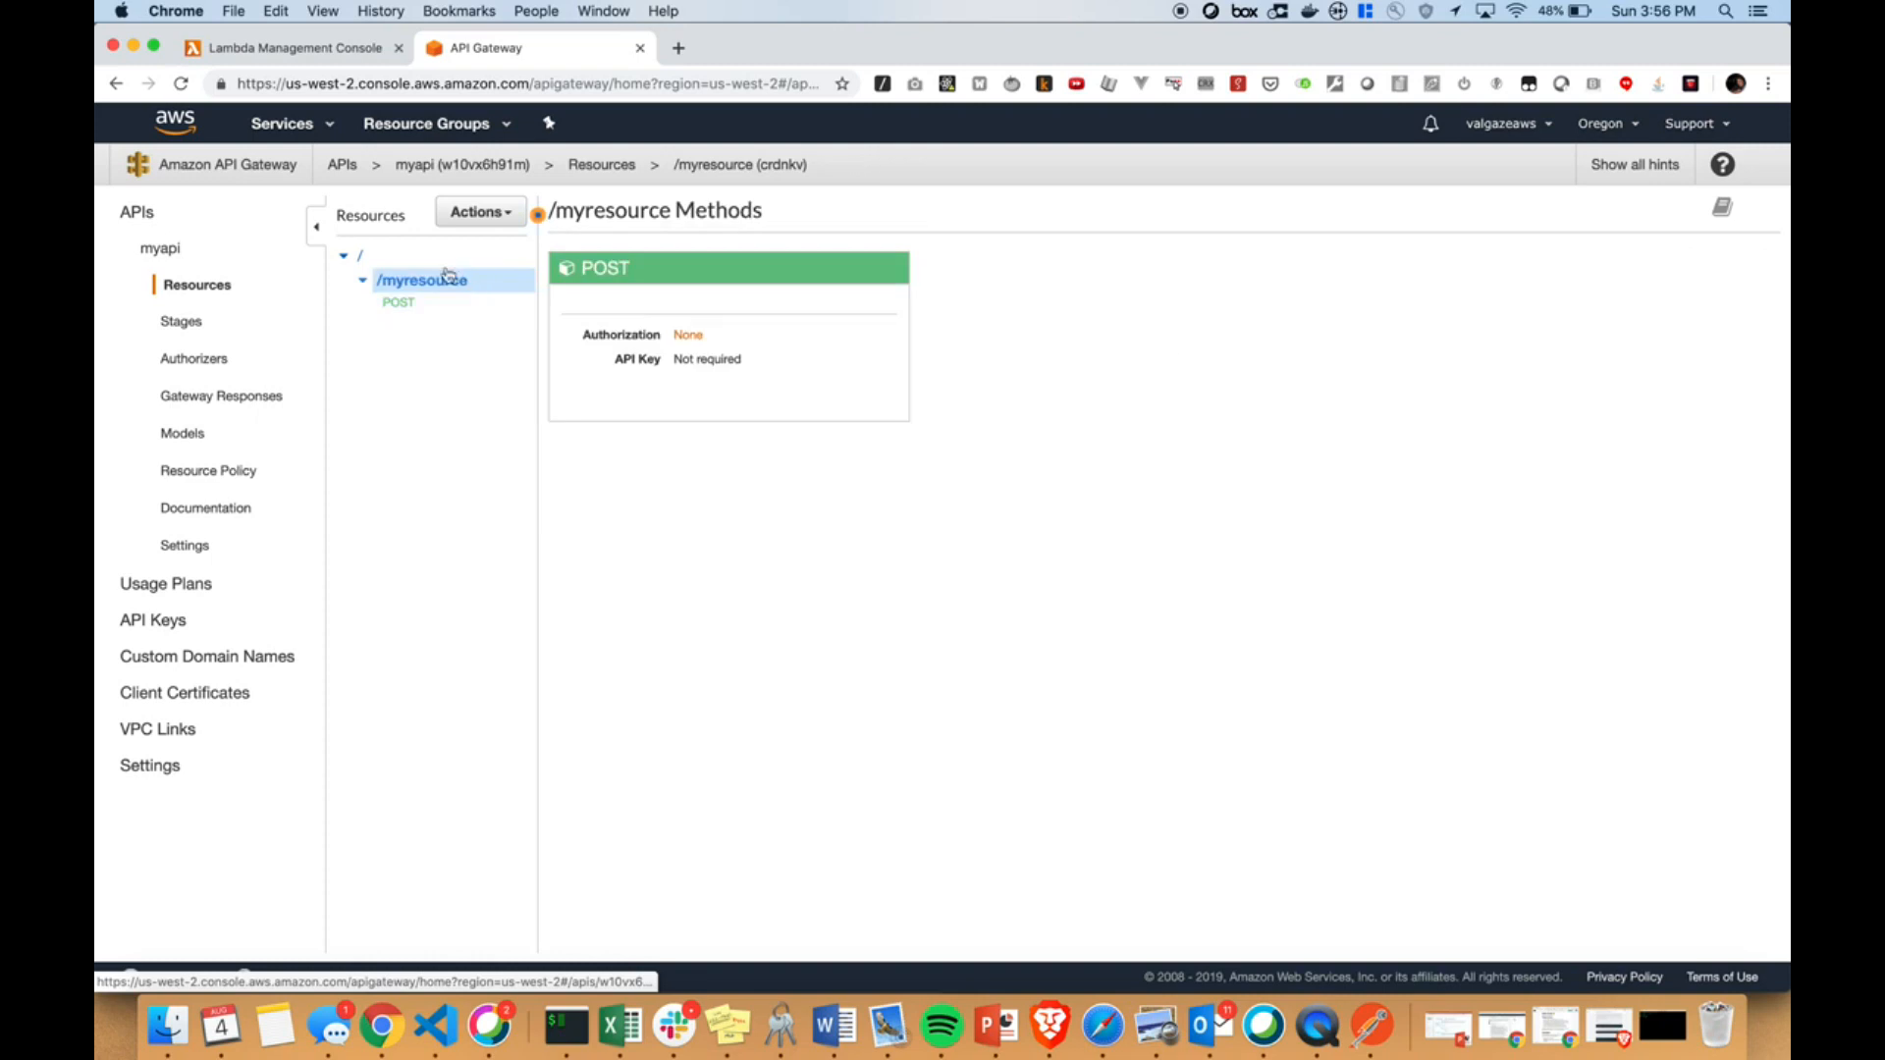
{"action": "left_click", "coordinate": [432, 255]}
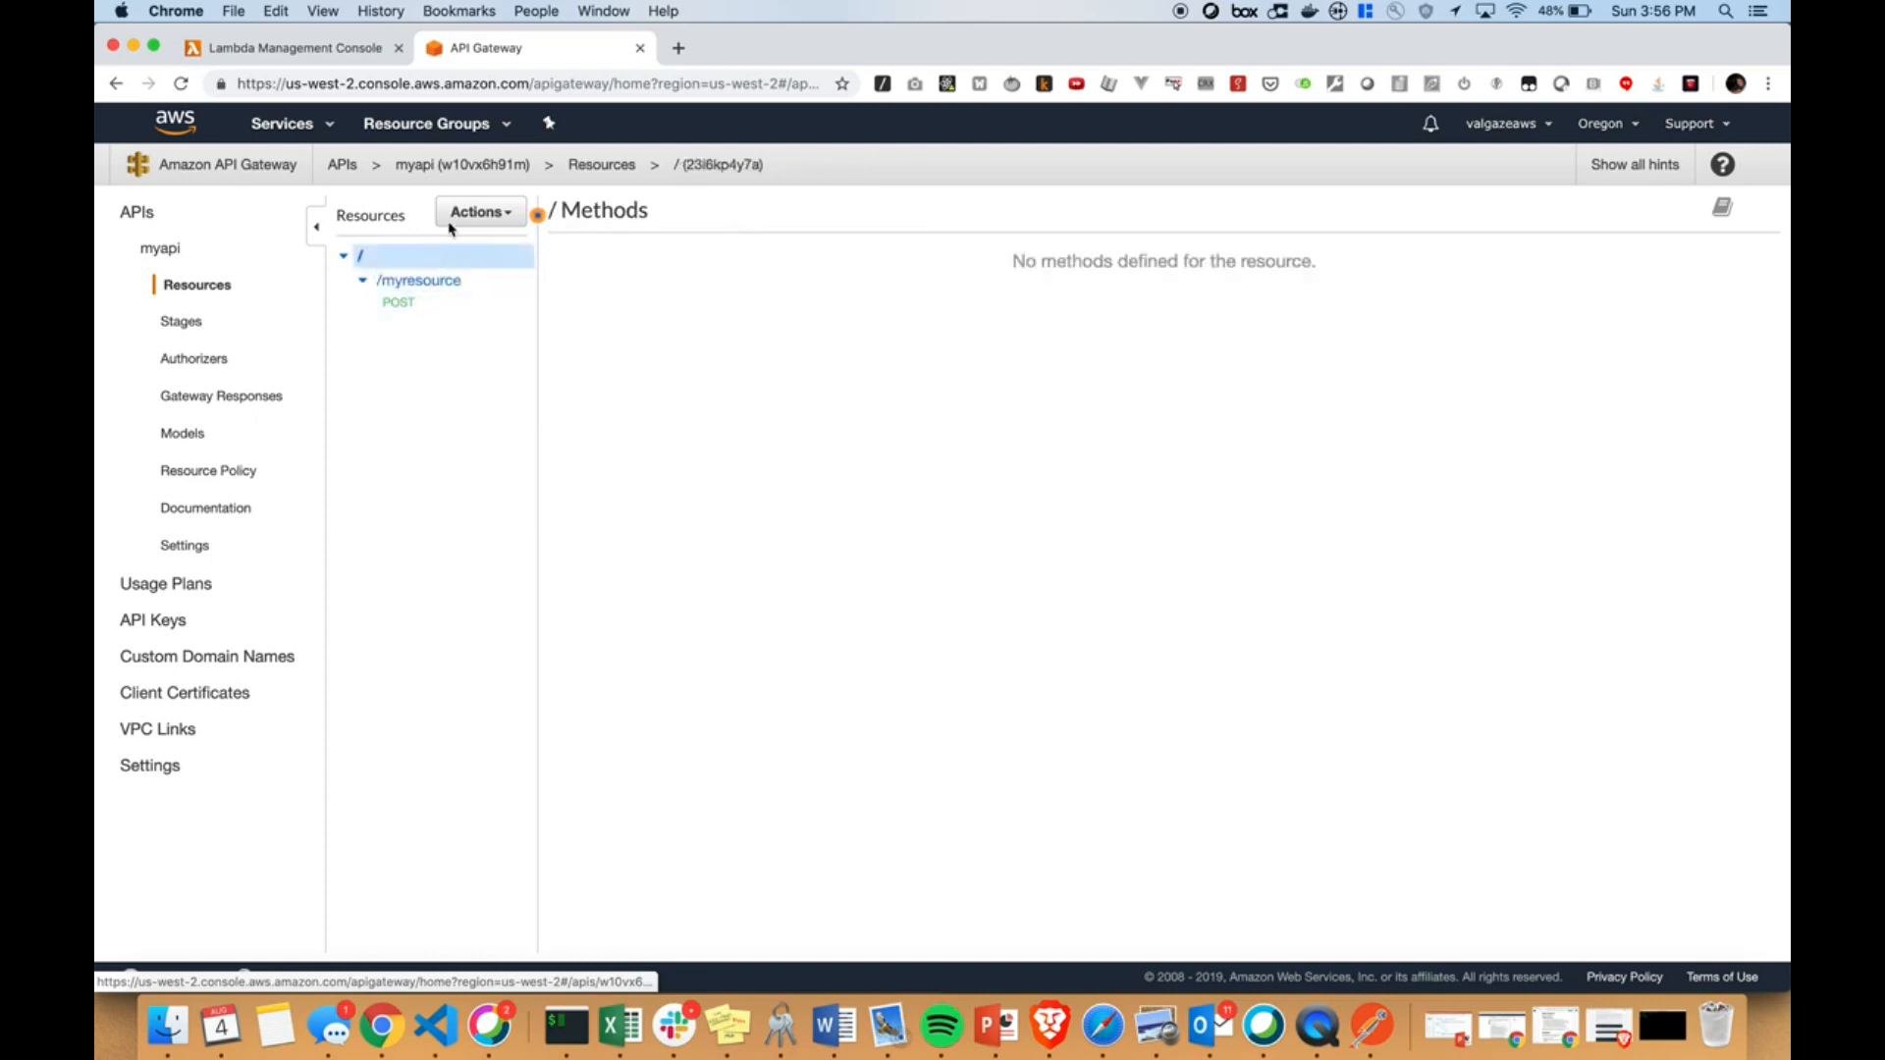
{"action": "left_click", "coordinate": [481, 212]}
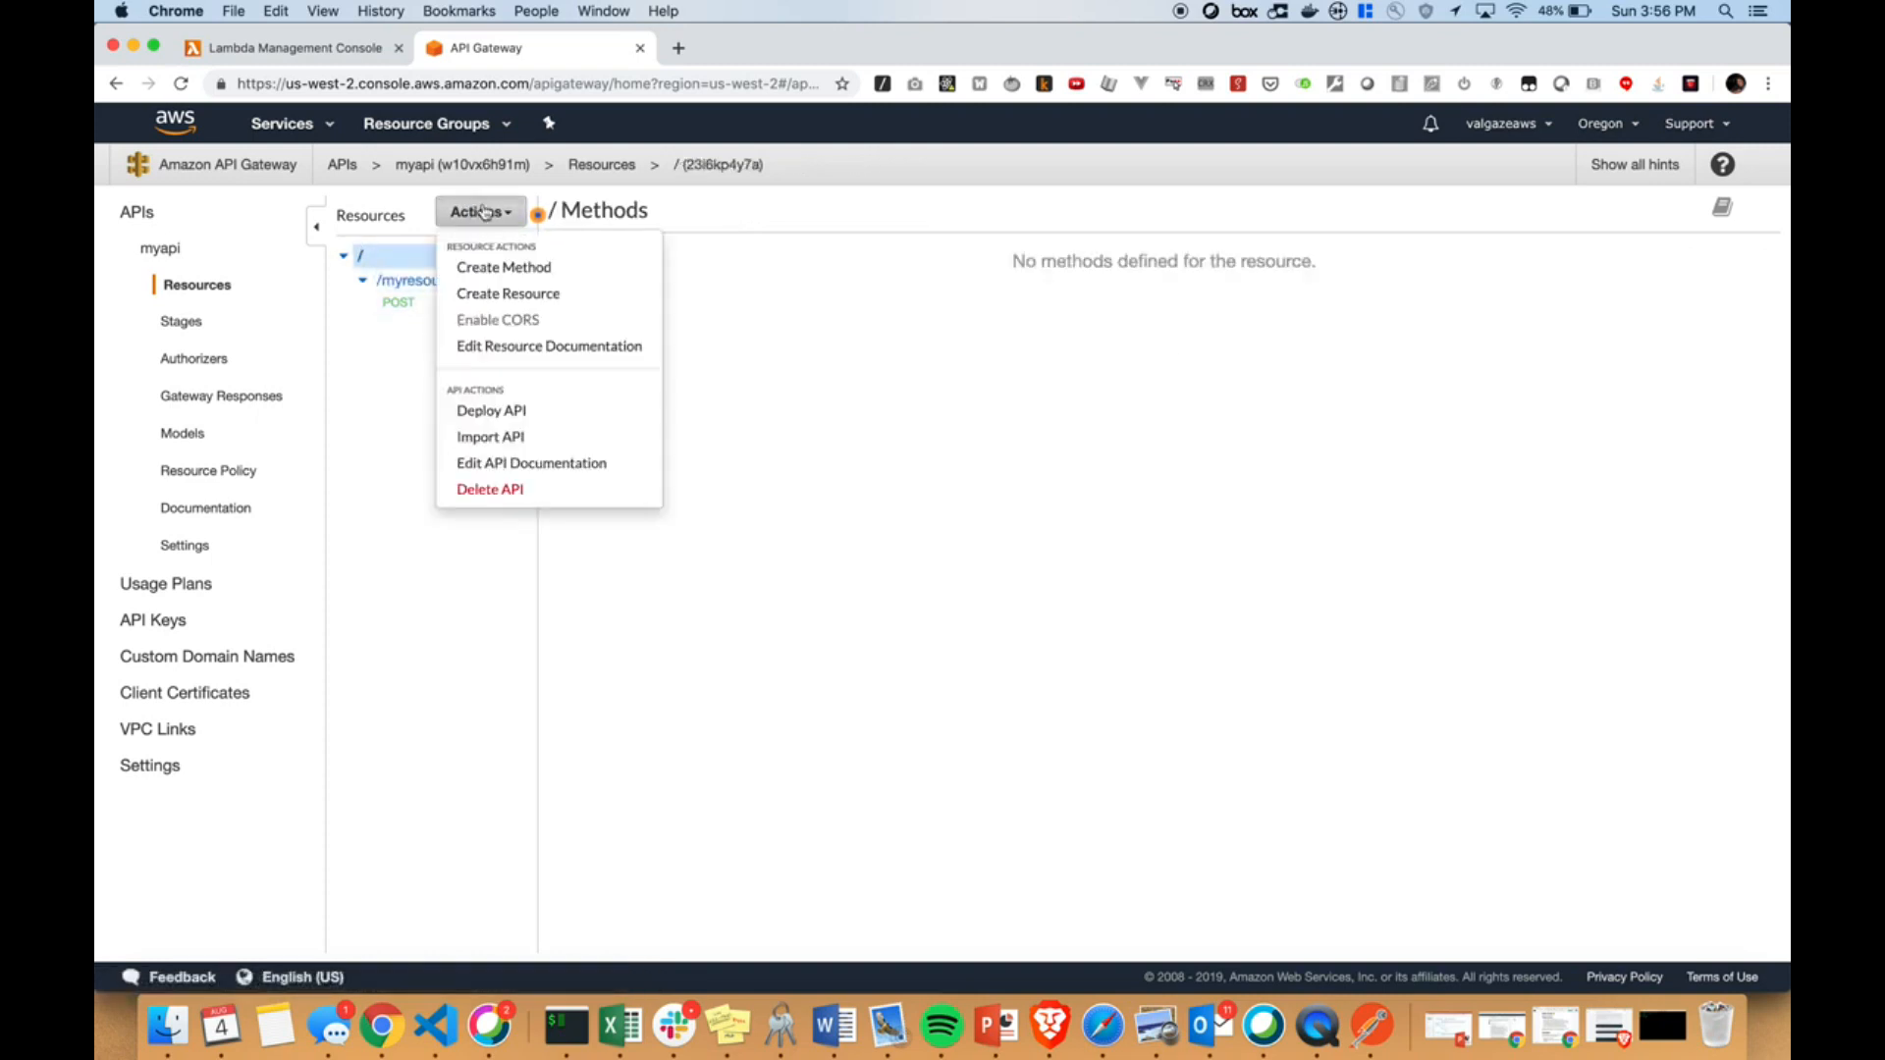
{"action": "left_click", "coordinate": [487, 412]}
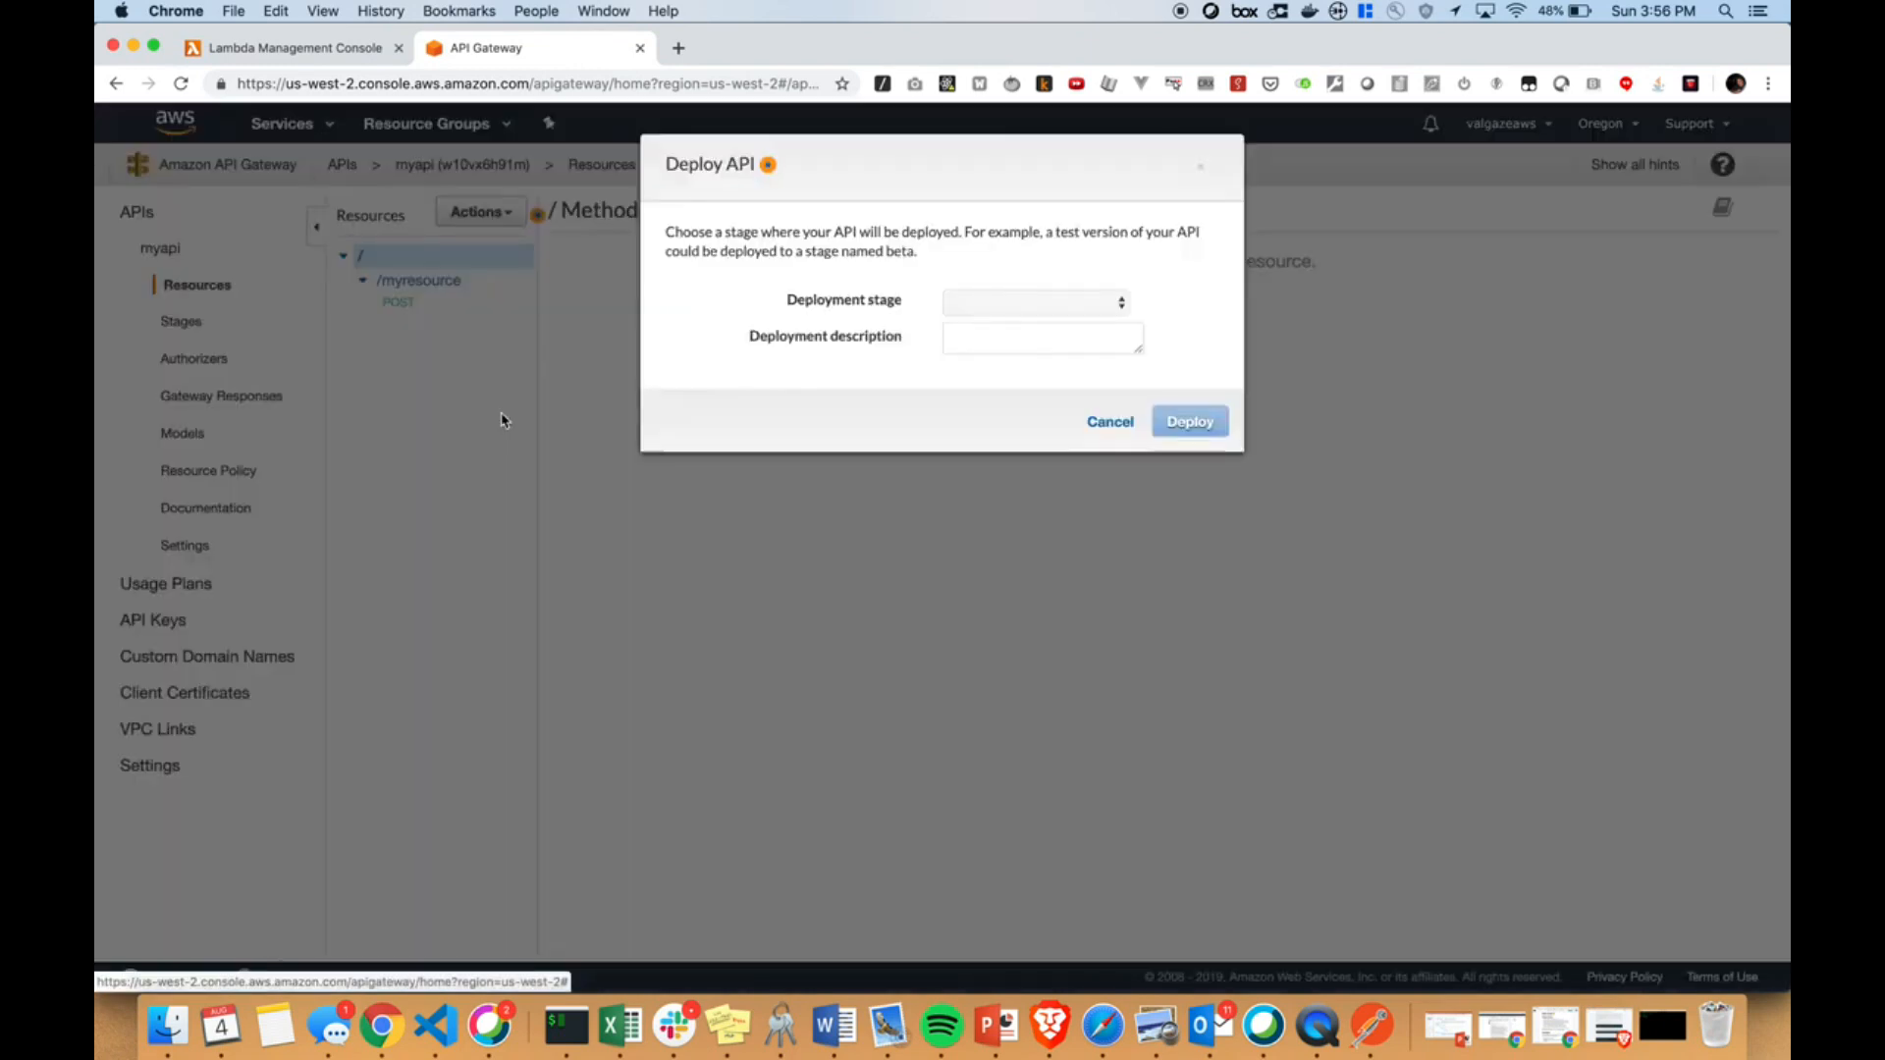
{"action": "left_click", "coordinate": [1011, 304]}
{"action": "left_click", "coordinate": [1006, 315]}
{"action": "left_click", "coordinate": [987, 335]}
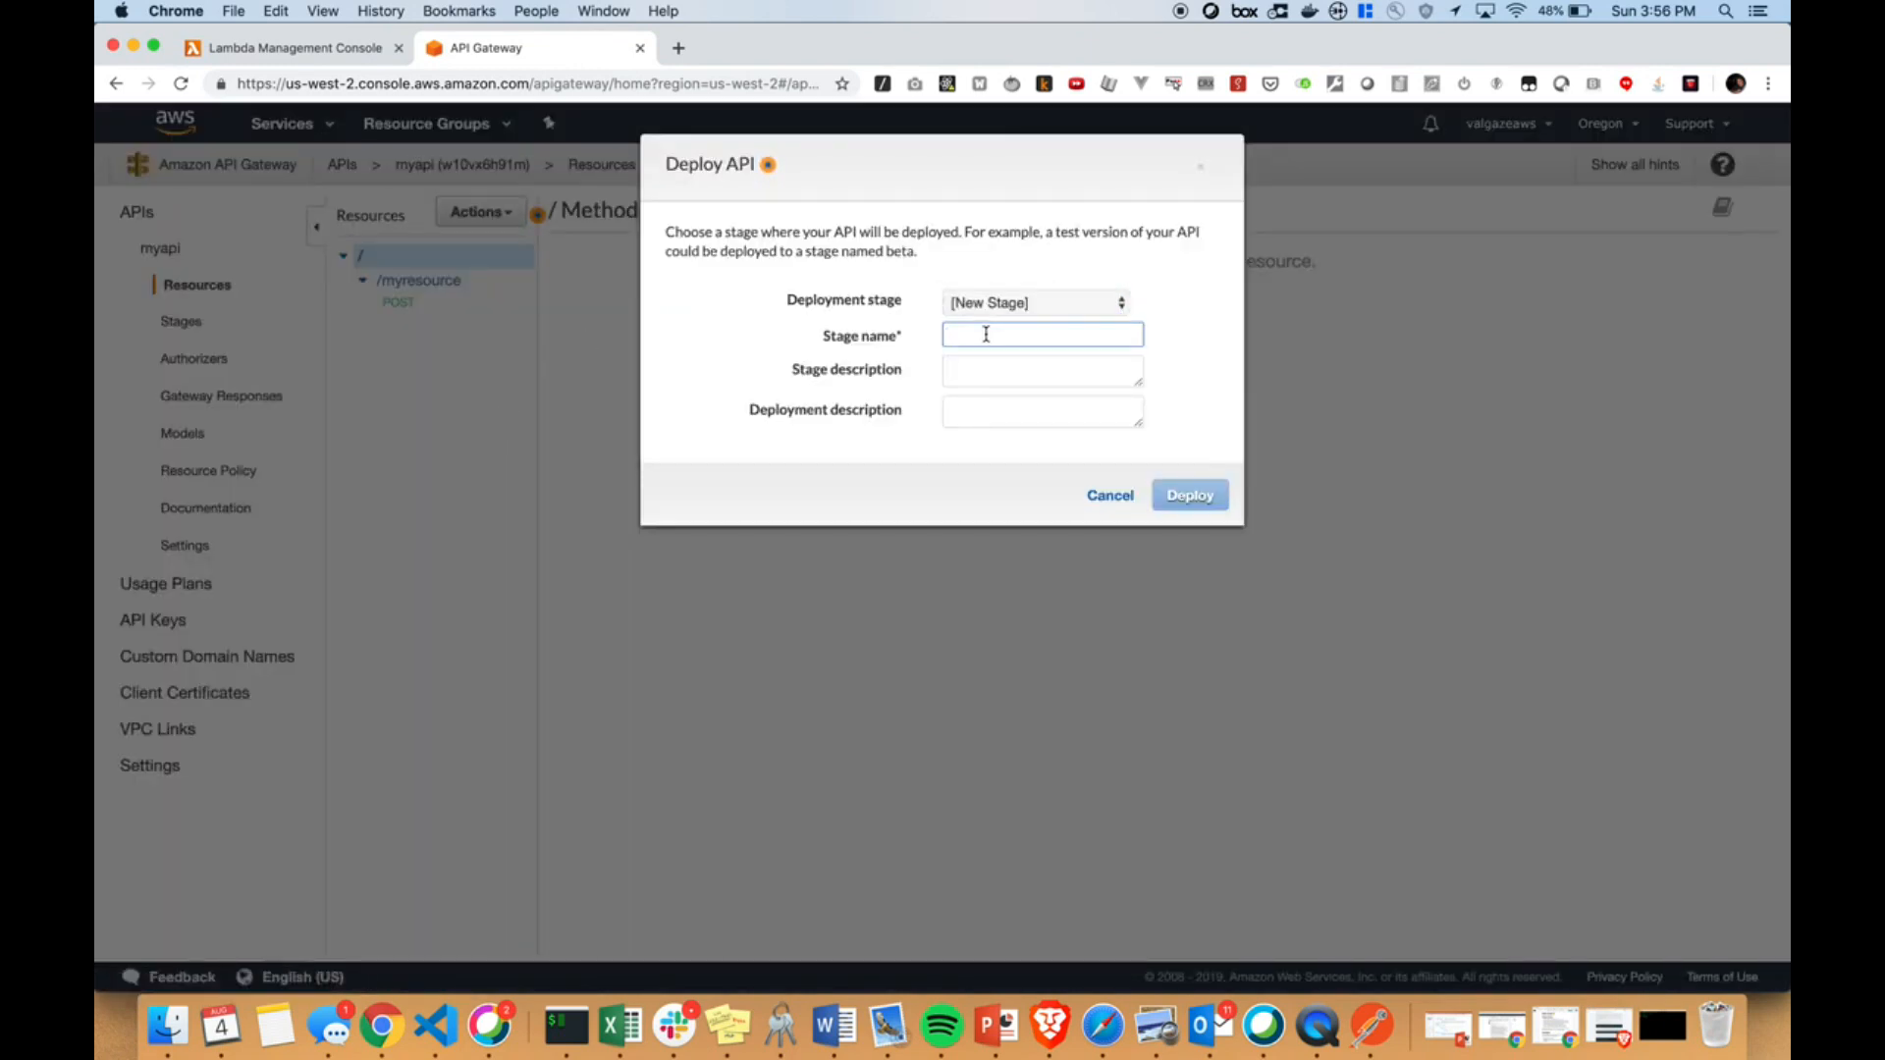
{"action": "type", "text": "v1"}
{"action": "left_click", "coordinate": [1203, 495]}
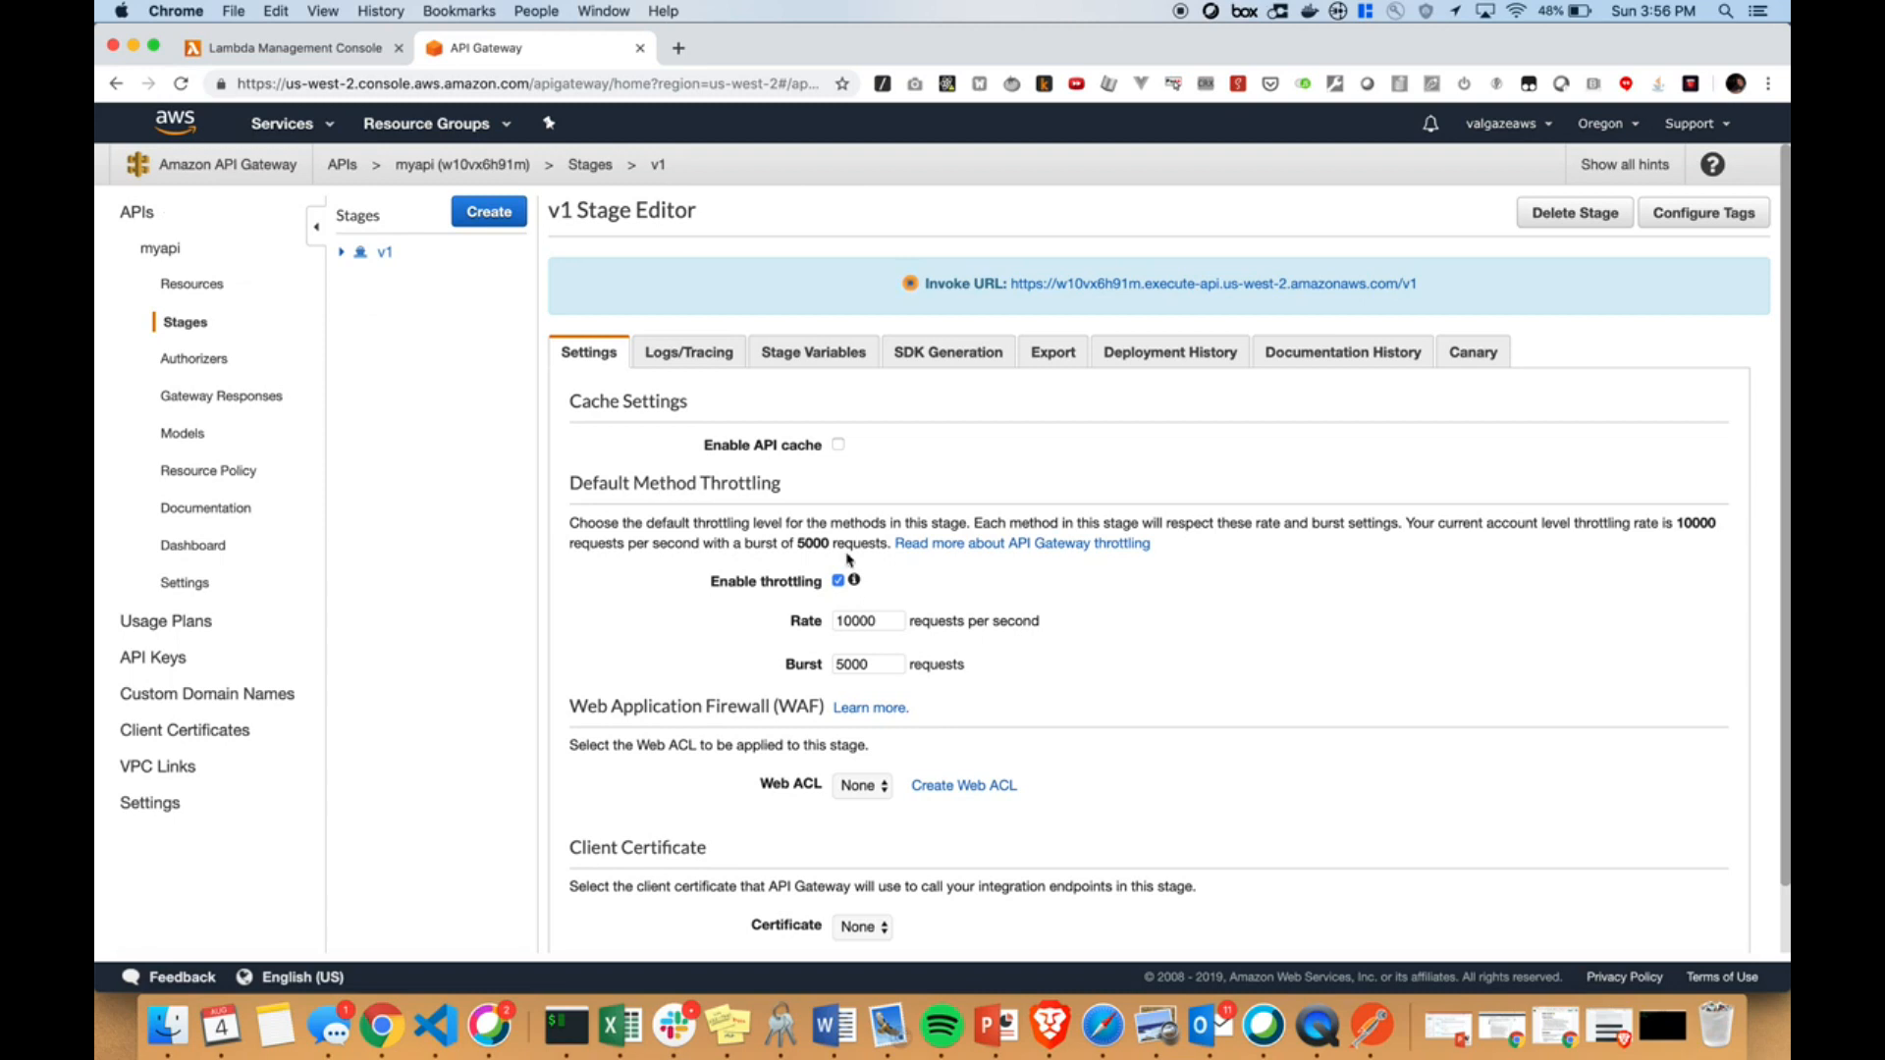
Expand the v1 stage down to the /myresource POST method and copy the v1 stage's invoke URL
{"action": "left_click", "coordinate": [343, 253]}
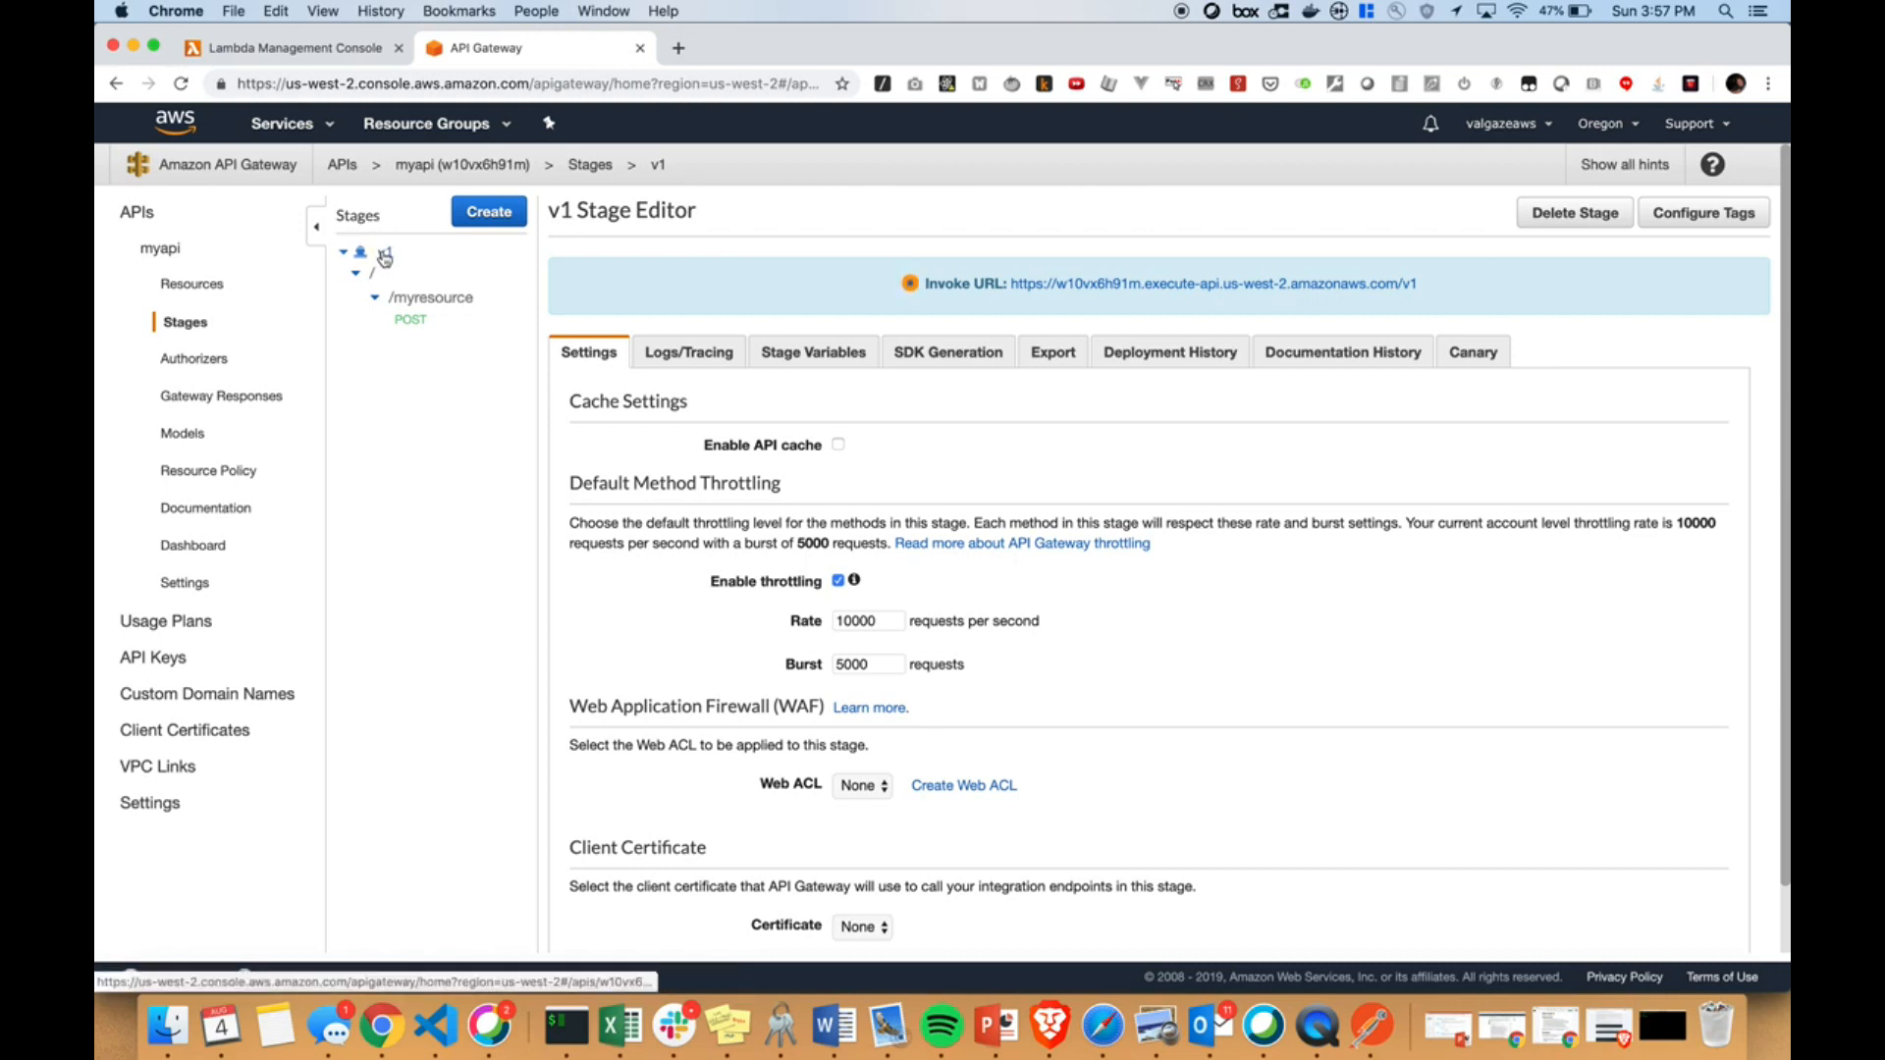
{"action": "left_click", "coordinate": [417, 319]}
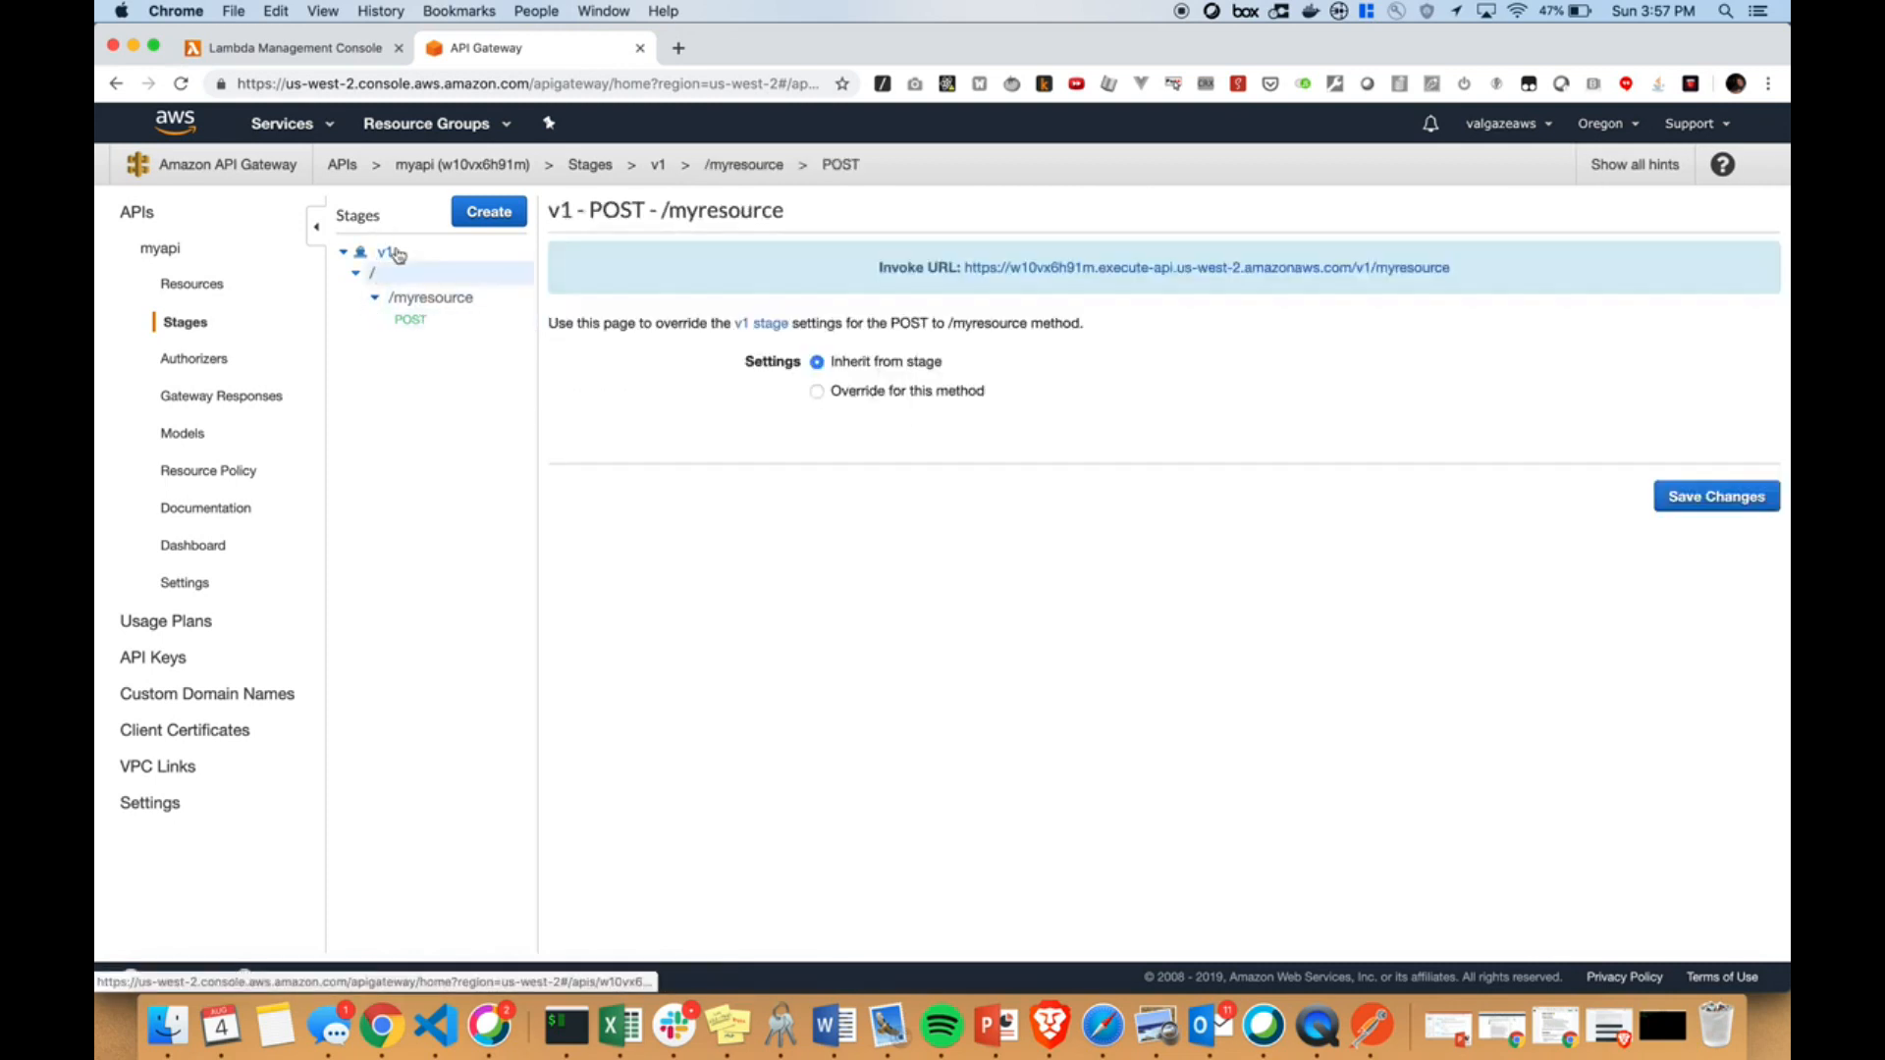
{"action": "left_click", "coordinate": [1371, 1026]}
{"action": "left_click", "coordinate": [456, 324]}
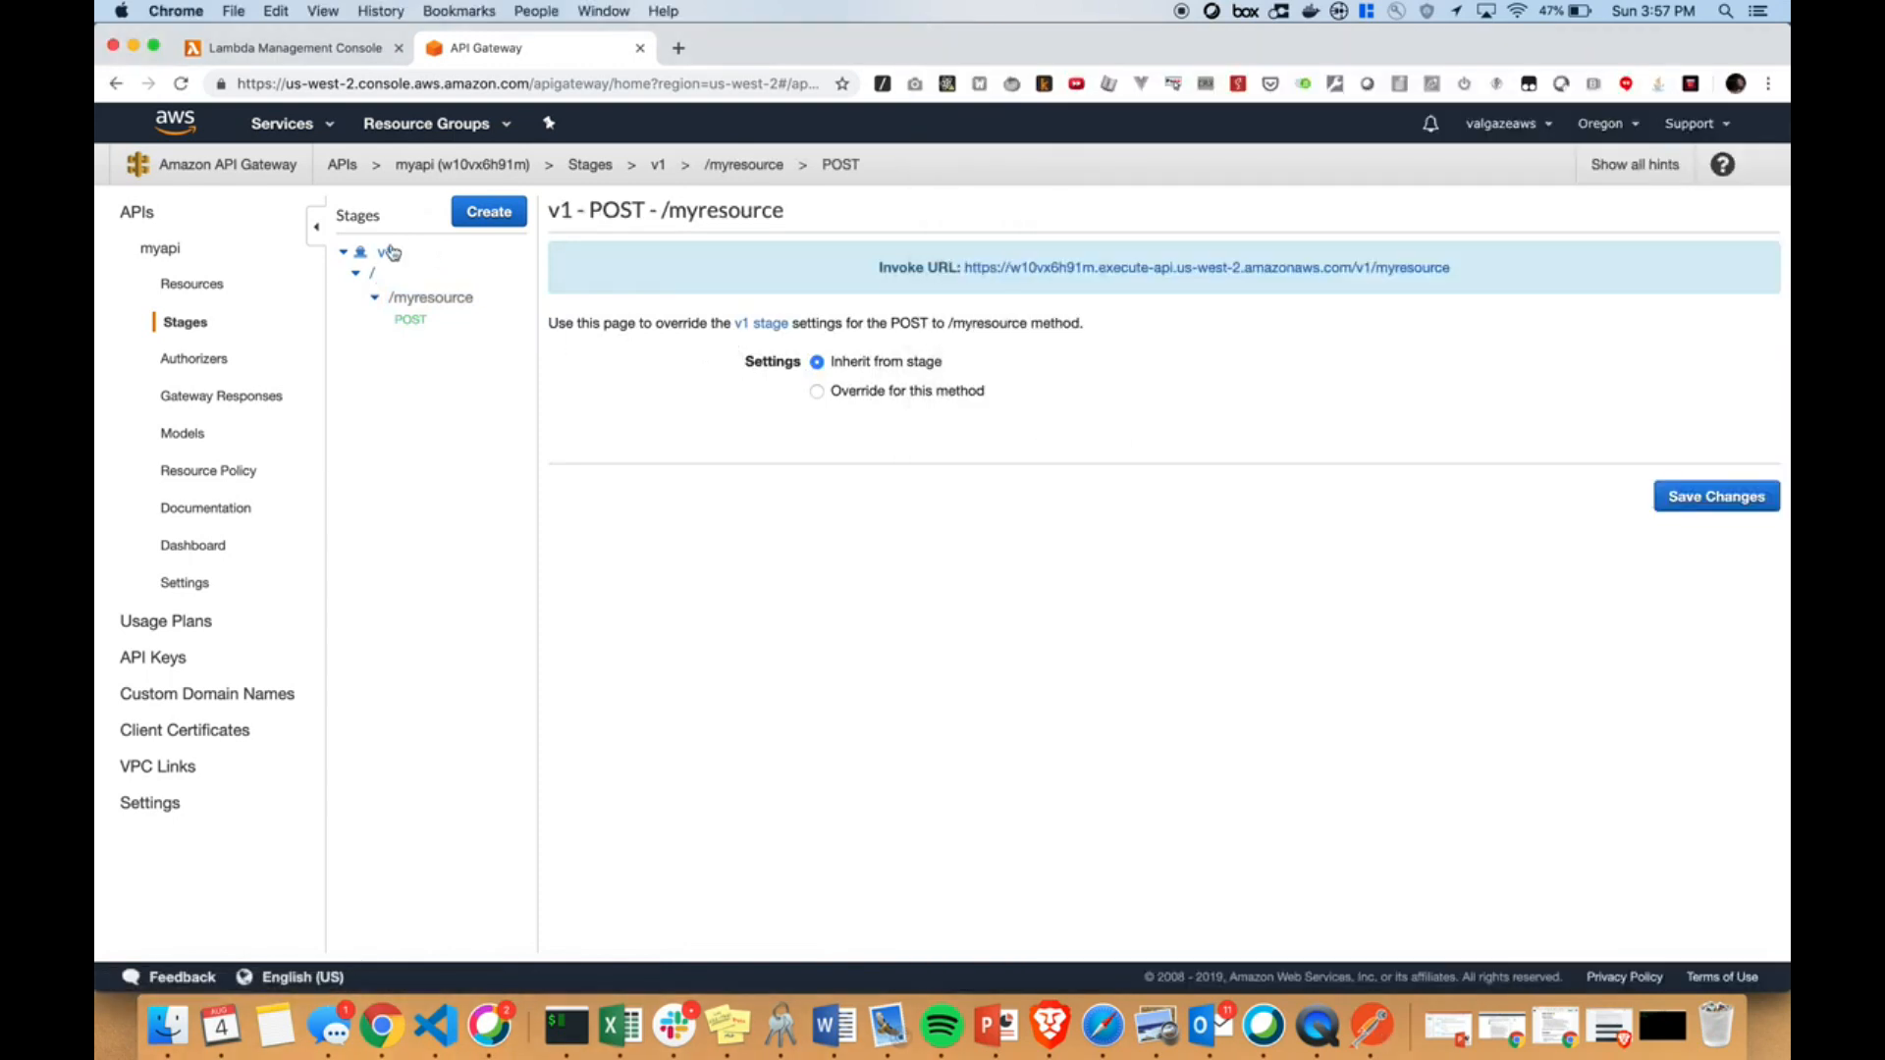
{"action": "left_click", "coordinate": [385, 252]}
{"action": "right_click", "coordinate": [1071, 299]}
{"action": "left_click", "coordinate": [1139, 386]}
Switch to Postman and set up a POST request with the raw JSON (application/json) body {"a":1}
{"action": "left_click", "coordinate": [1372, 1026]}
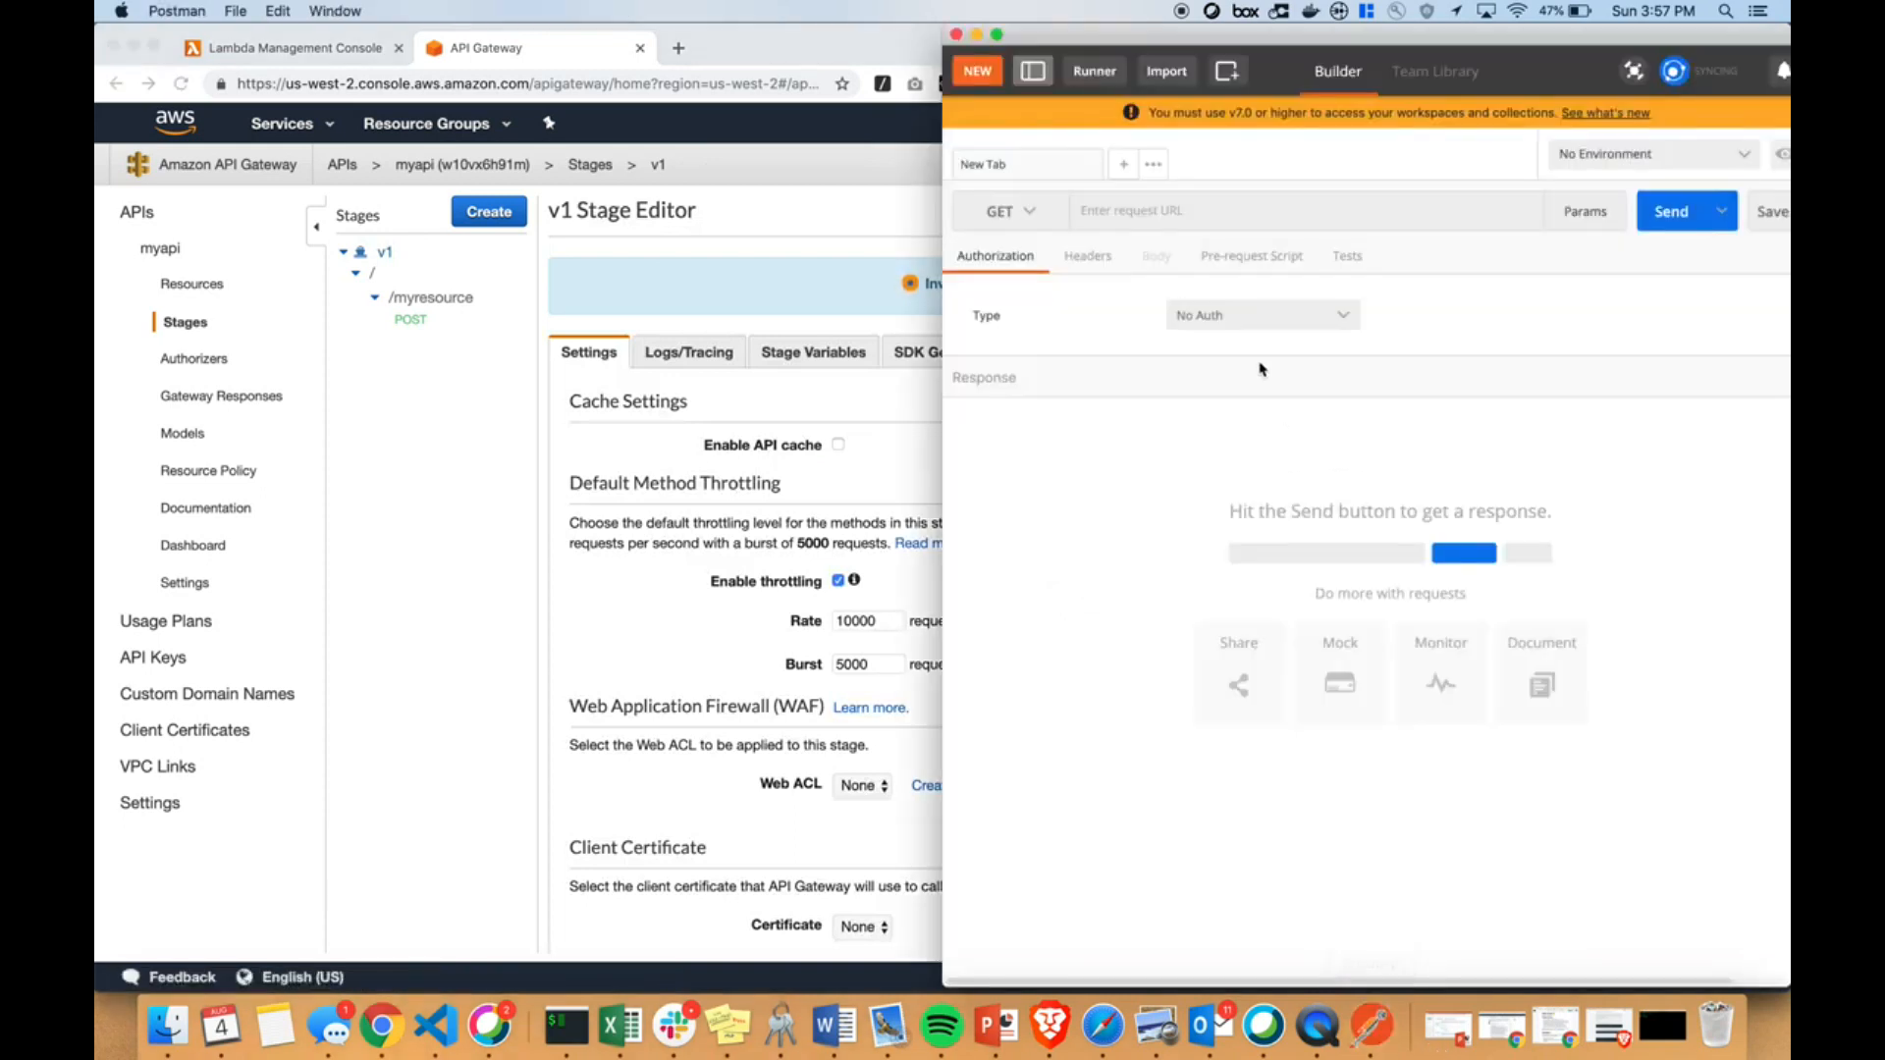
{"action": "left_click", "coordinate": [1009, 211]}
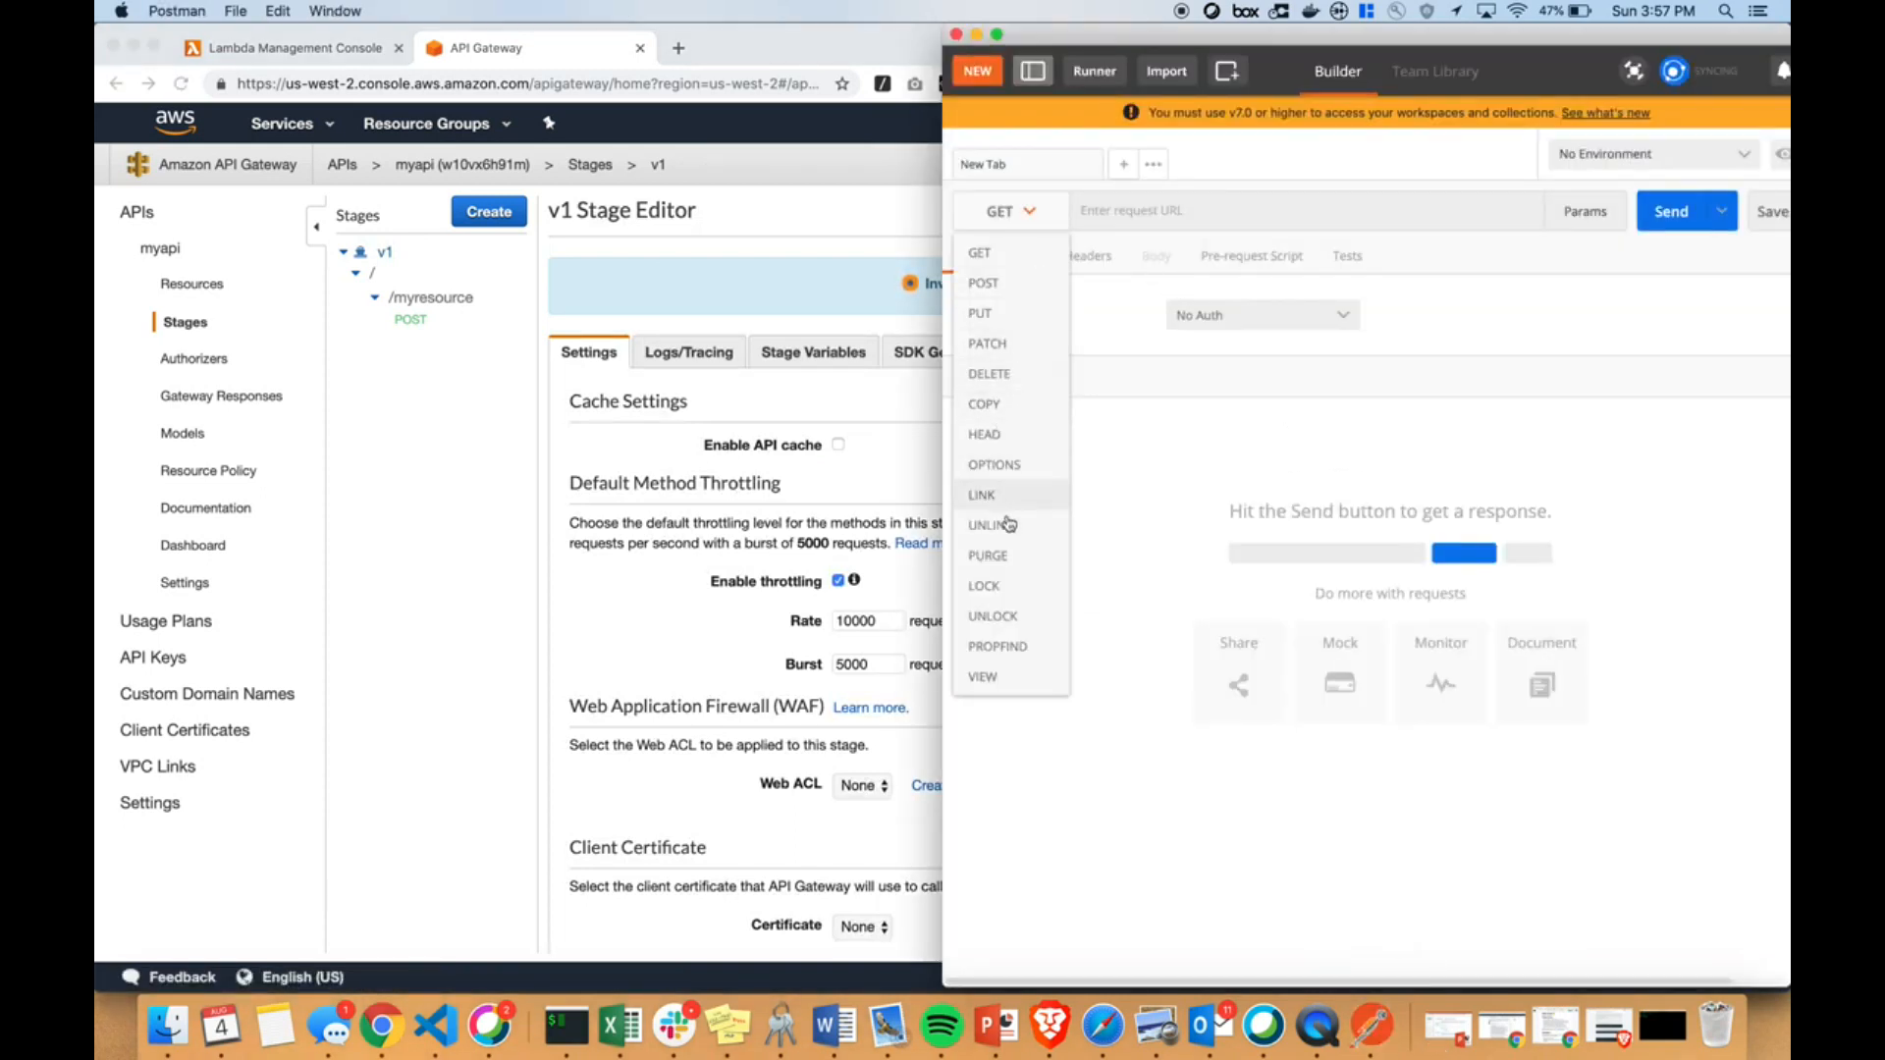
{"action": "left_click", "coordinate": [1006, 281]}
{"action": "left_click", "coordinate": [1155, 257]}
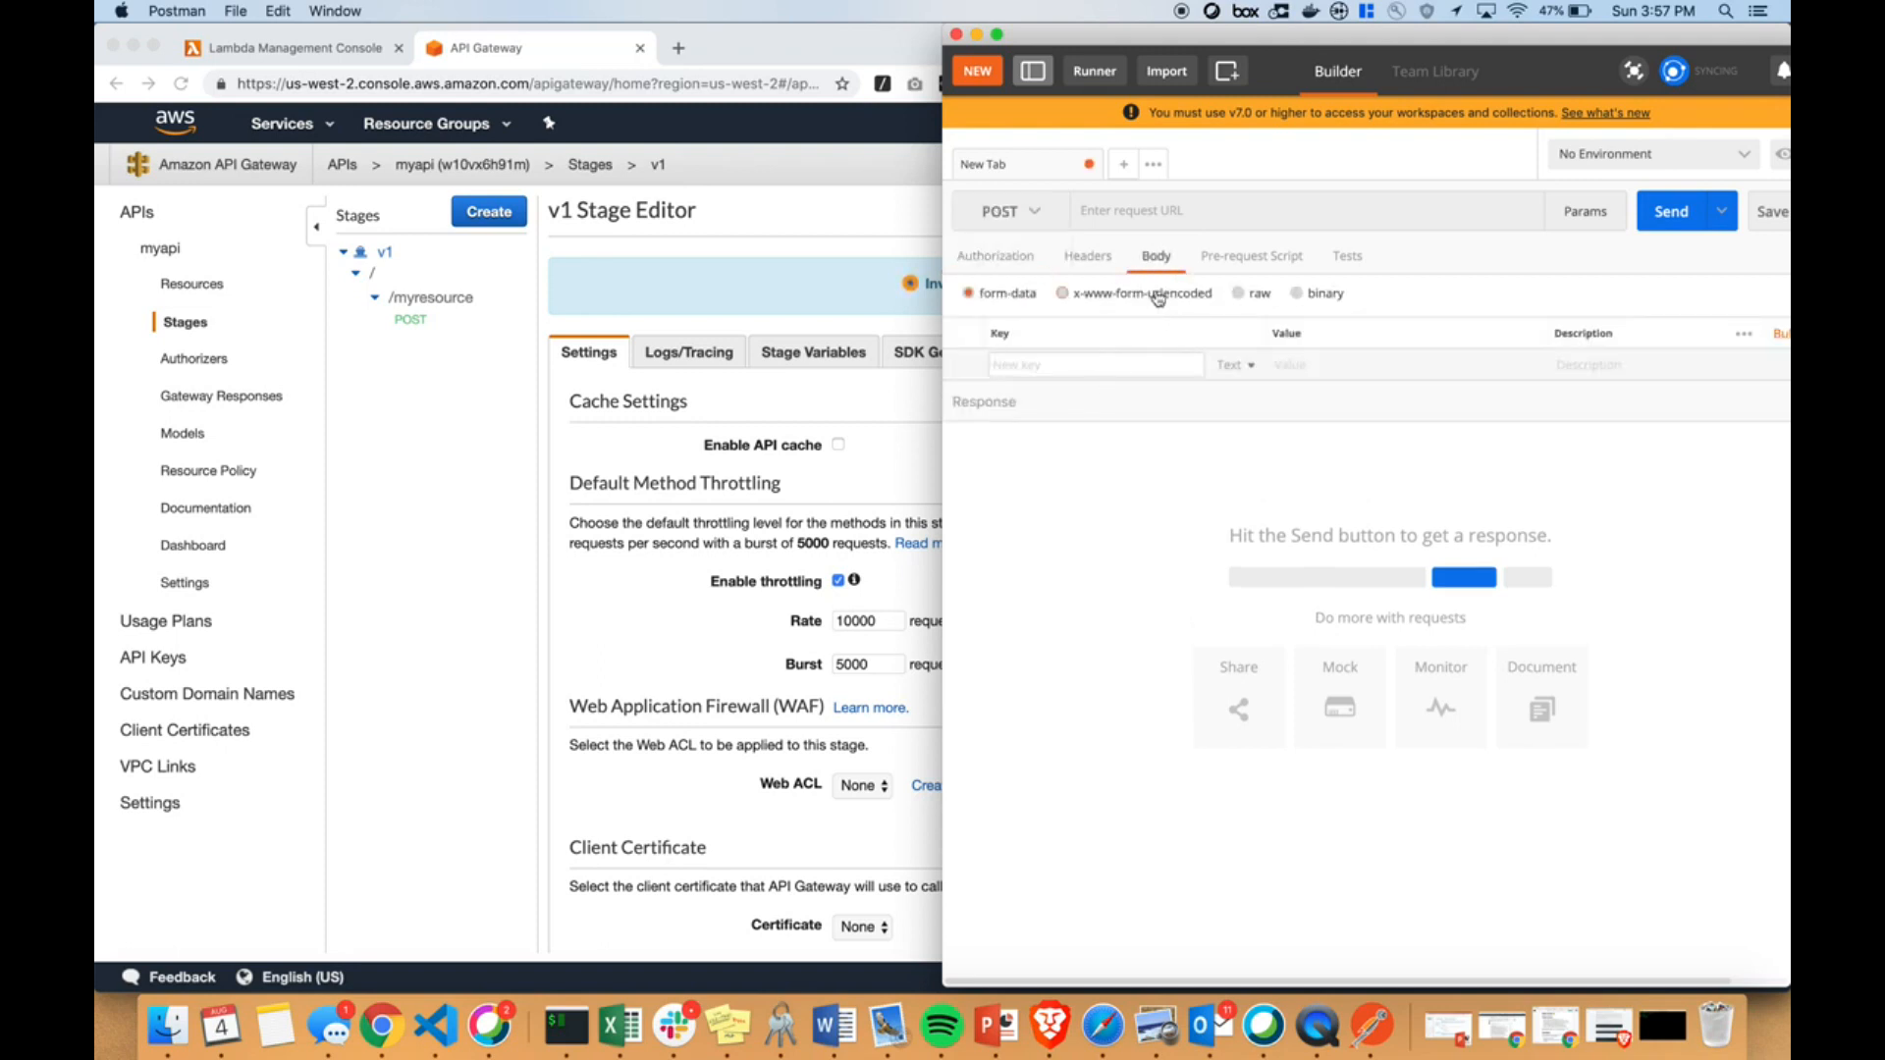
{"action": "left_click", "coordinate": [1238, 294]}
{"action": "left_click", "coordinate": [1384, 295]}
{"action": "left_click", "coordinate": [1397, 391]}
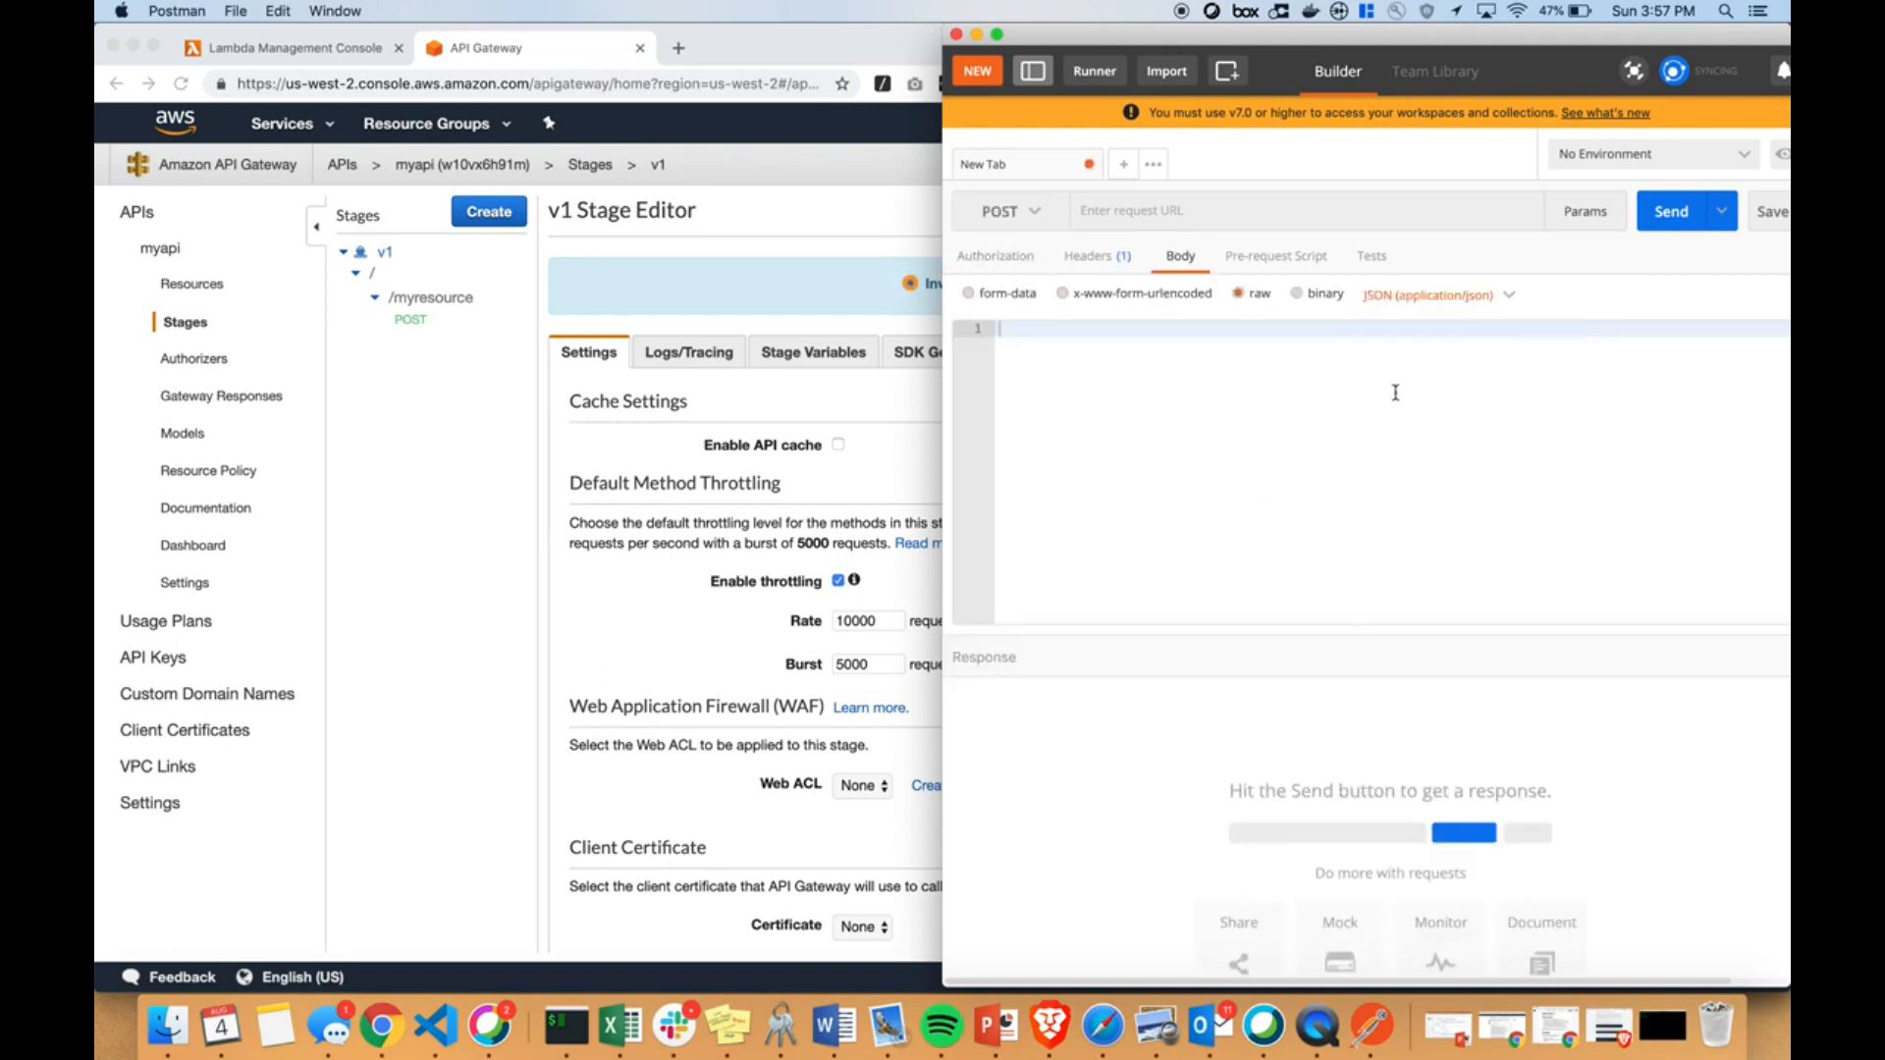
{"action": "type", "text": "{\"a\":1"}
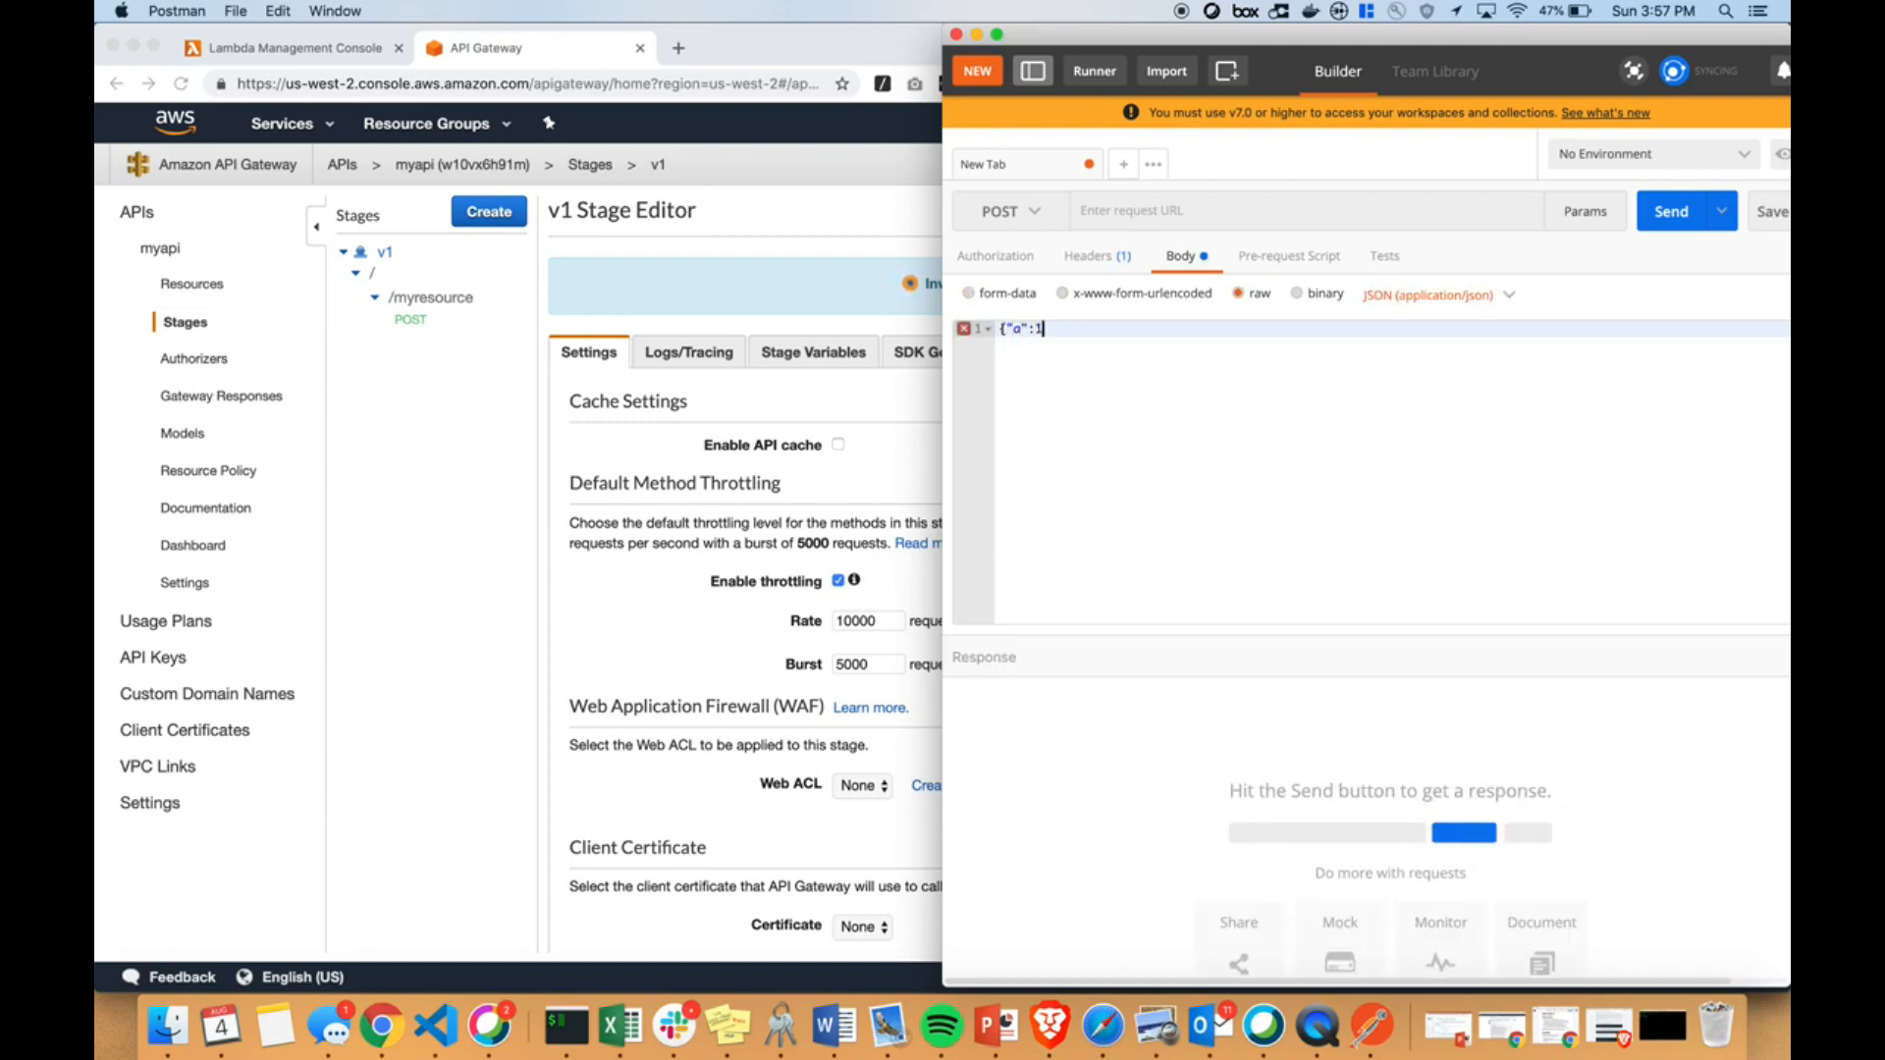
{"action": "type", "text": "}"}
Send the POST request to the copied v1 stage invoke URL and examine the response message
{"action": "left_click", "coordinate": [1214, 216]}
{"action": "key", "text": "super+v"}
{"action": "left_click", "coordinate": [1693, 233]}
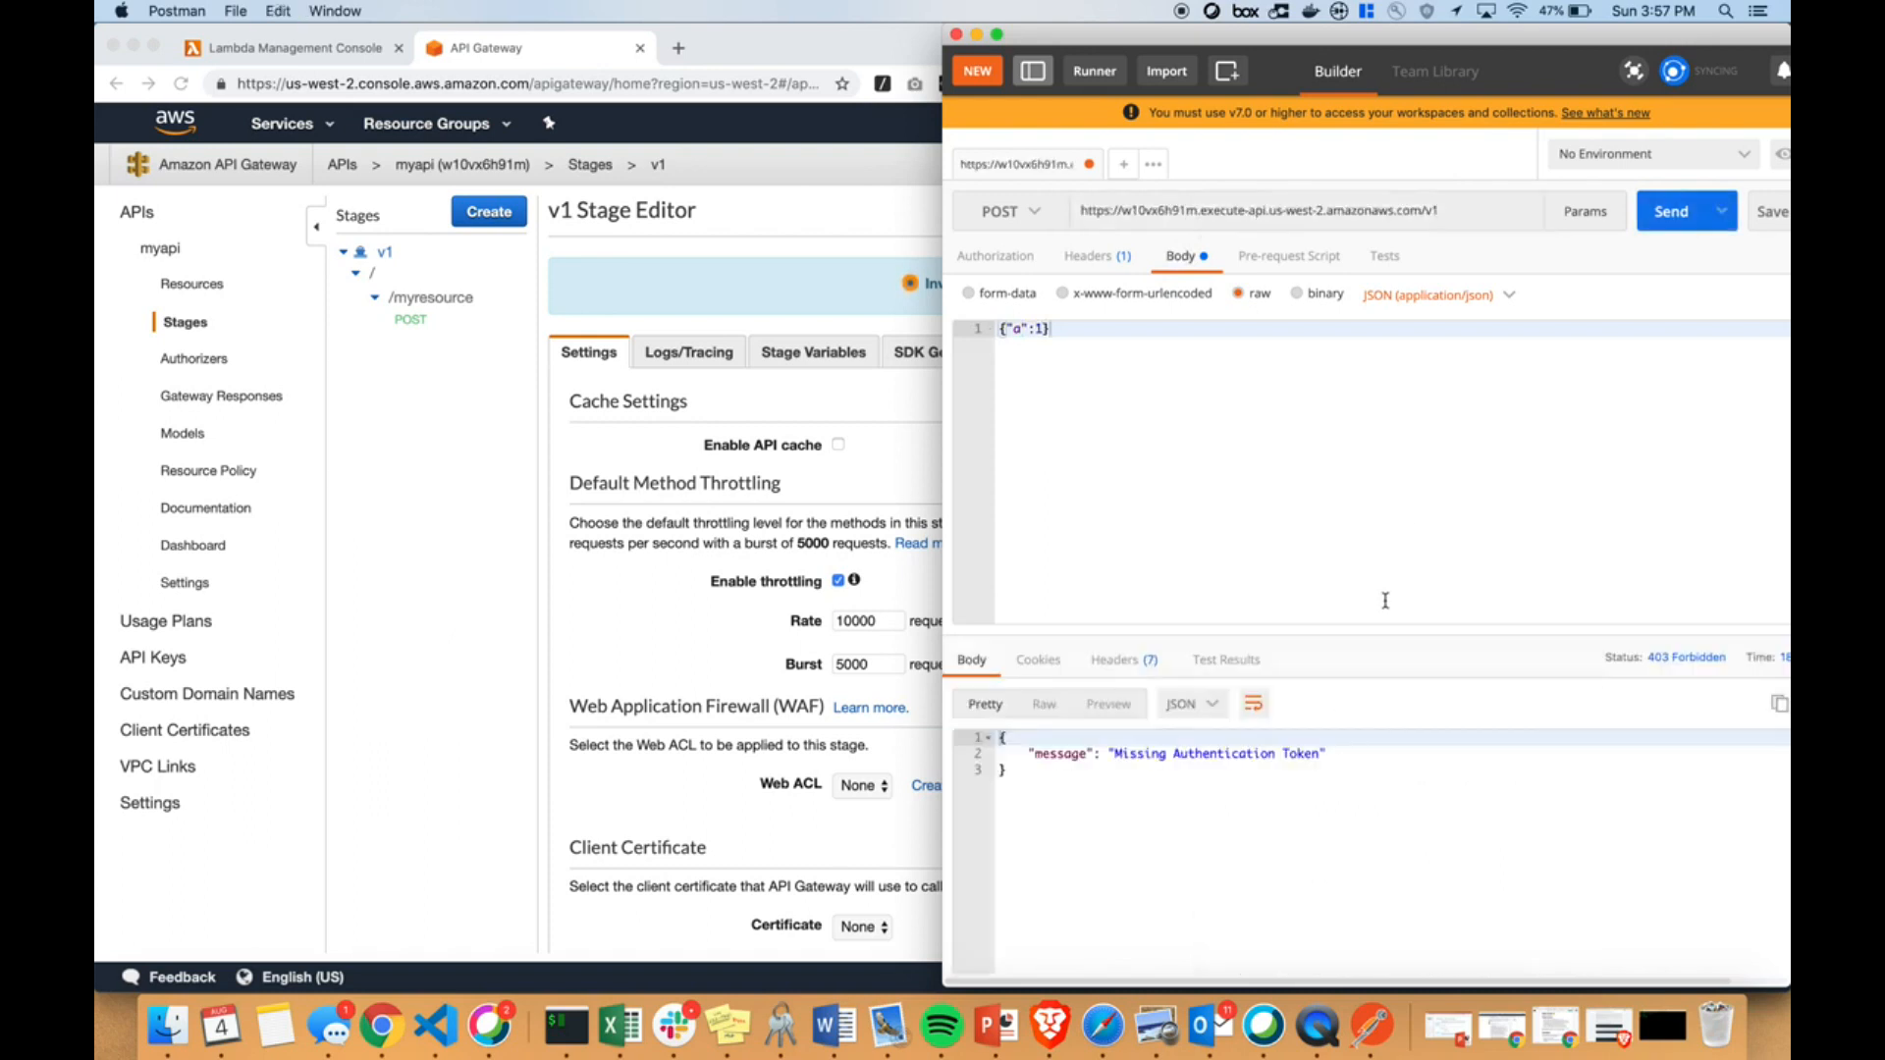
{"action": "left_click_drag", "start_coordinate": [1114, 754], "coordinate": [1322, 754]}
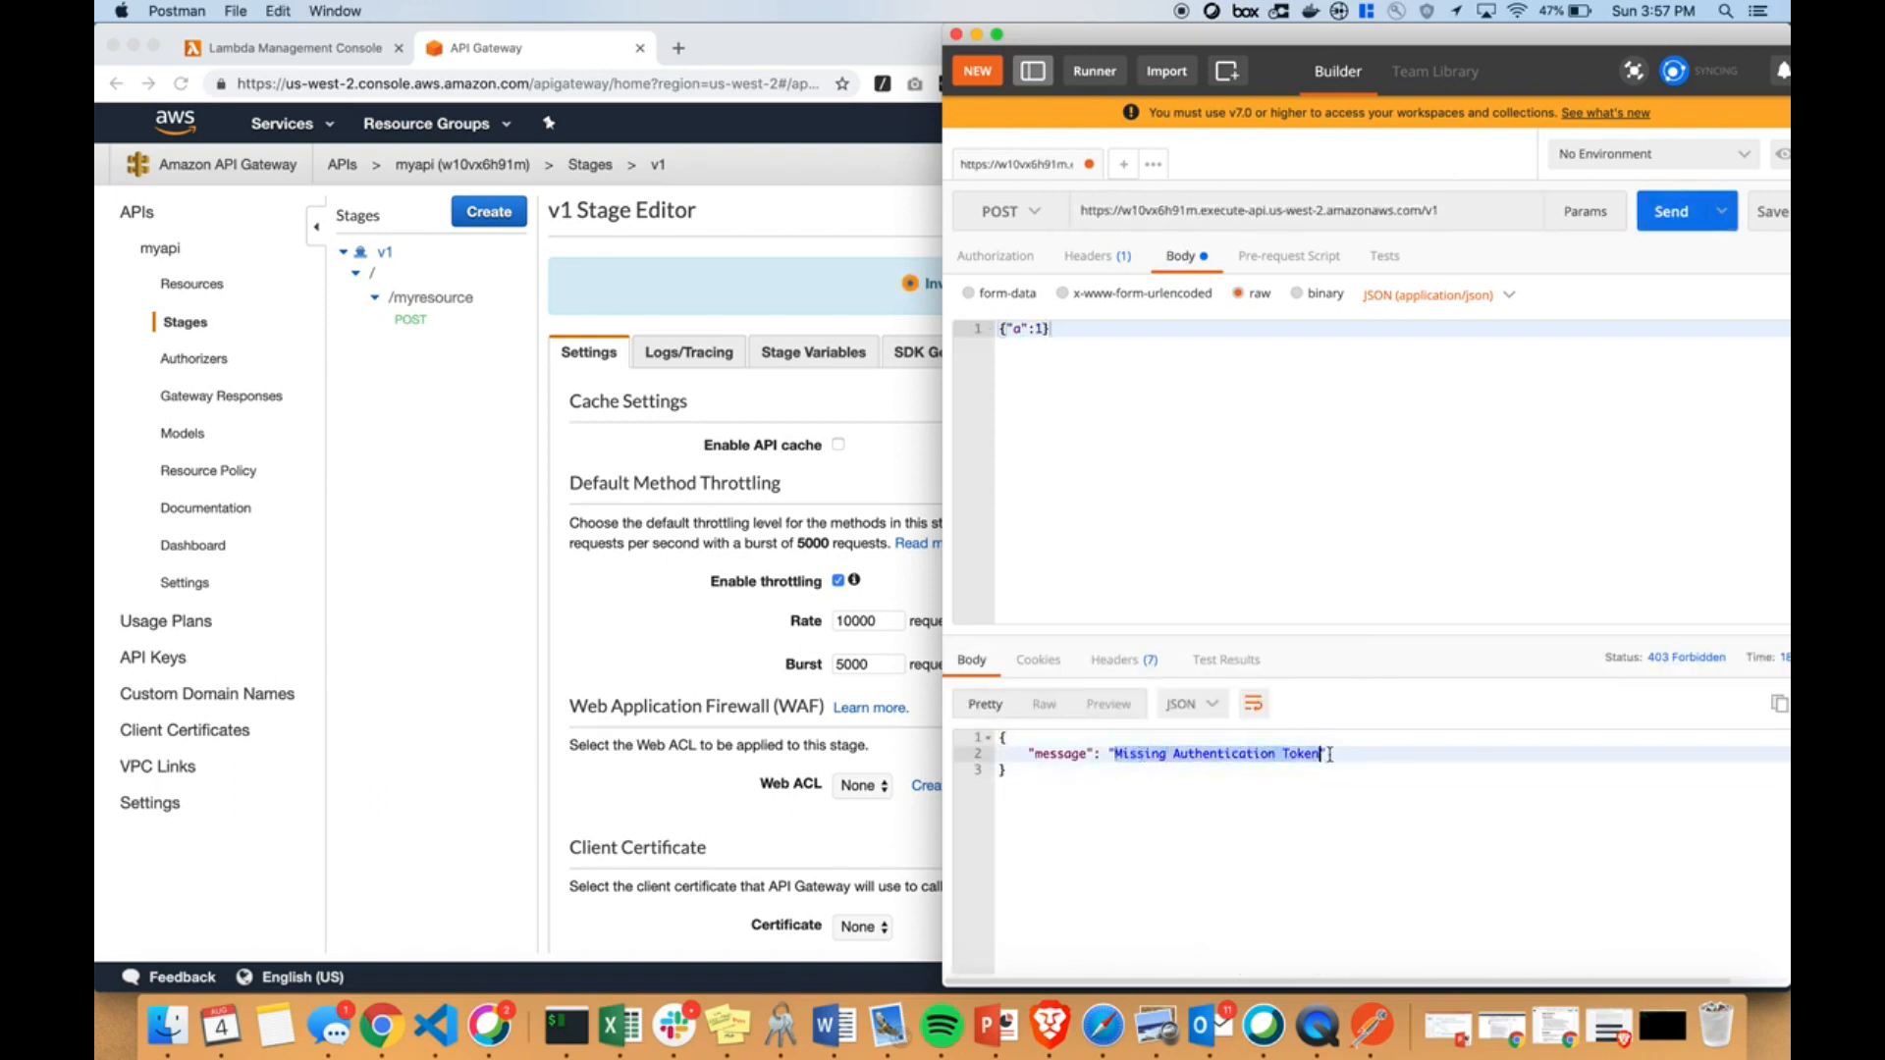
Return to the v1 stage in API Gateway and copy the invoke URL of the /myresource POST method
{"action": "key", "text": "super+Tab"}
{"action": "left_click", "coordinate": [411, 319]}
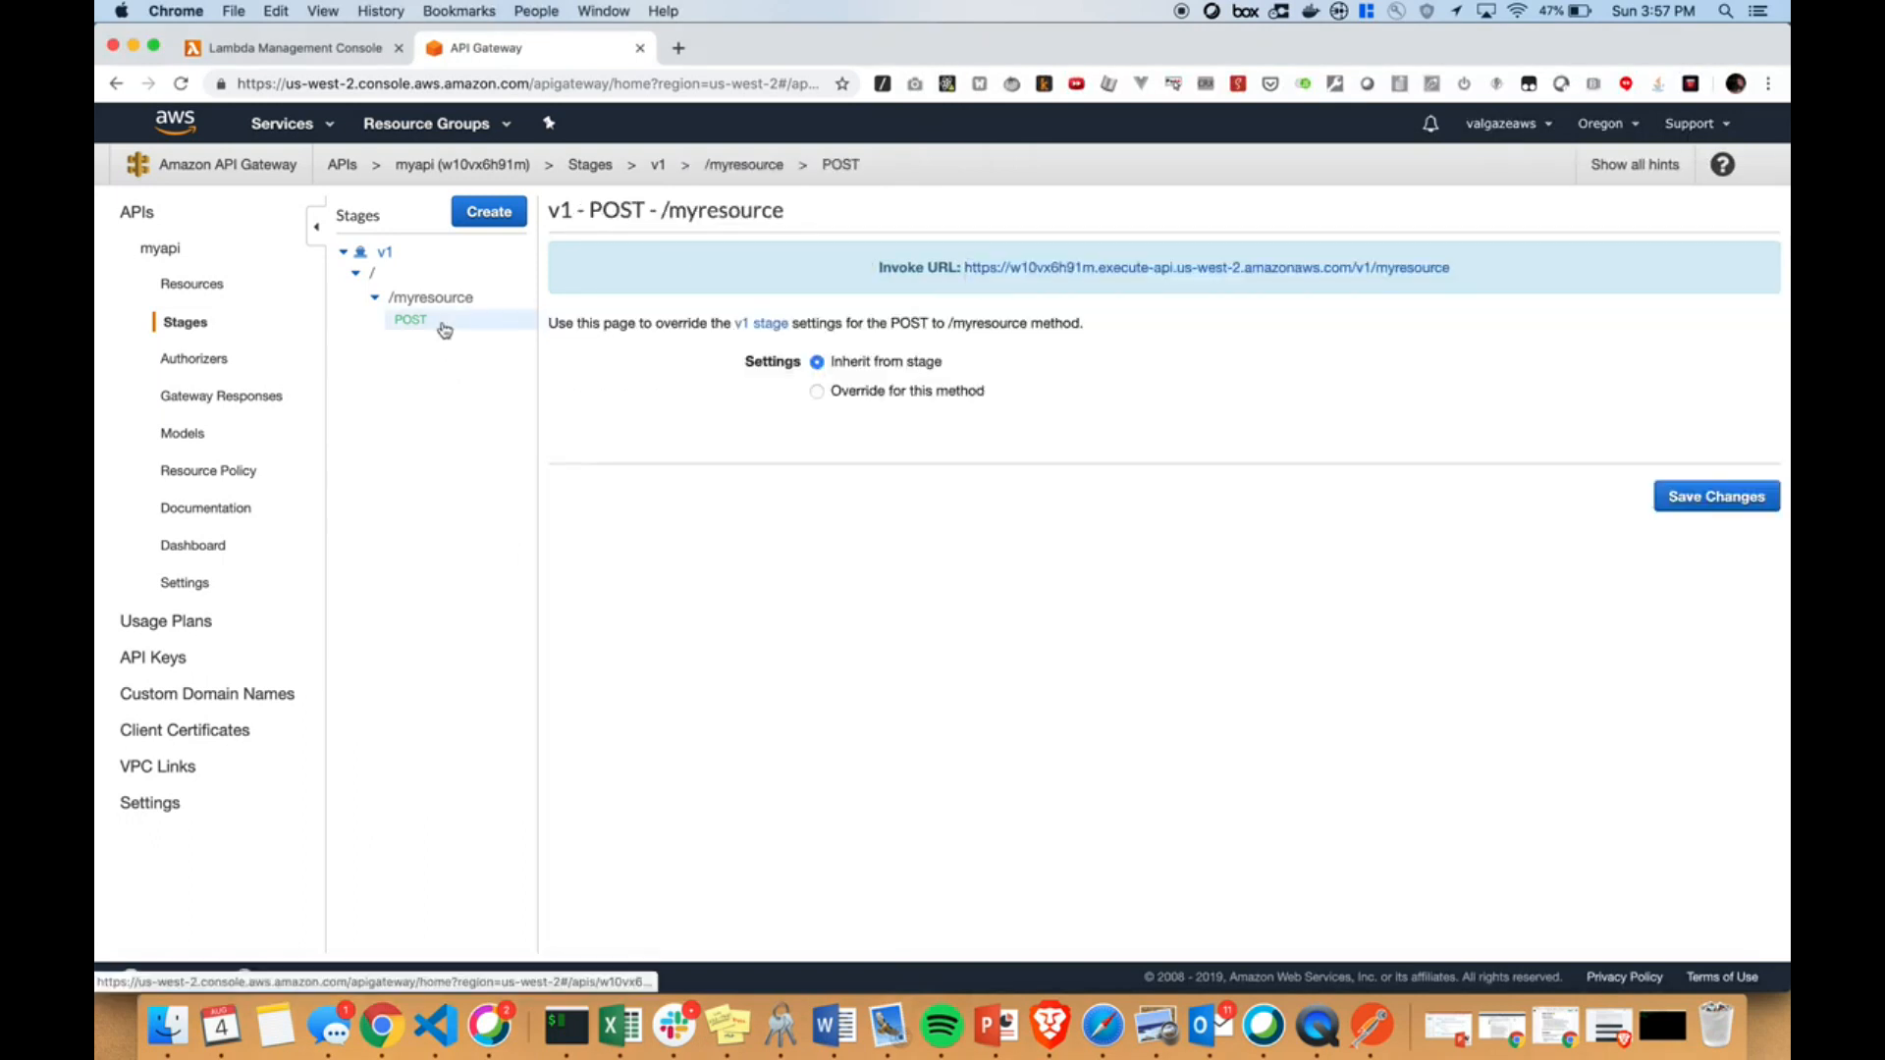
{"action": "right_click", "coordinate": [1080, 269]}
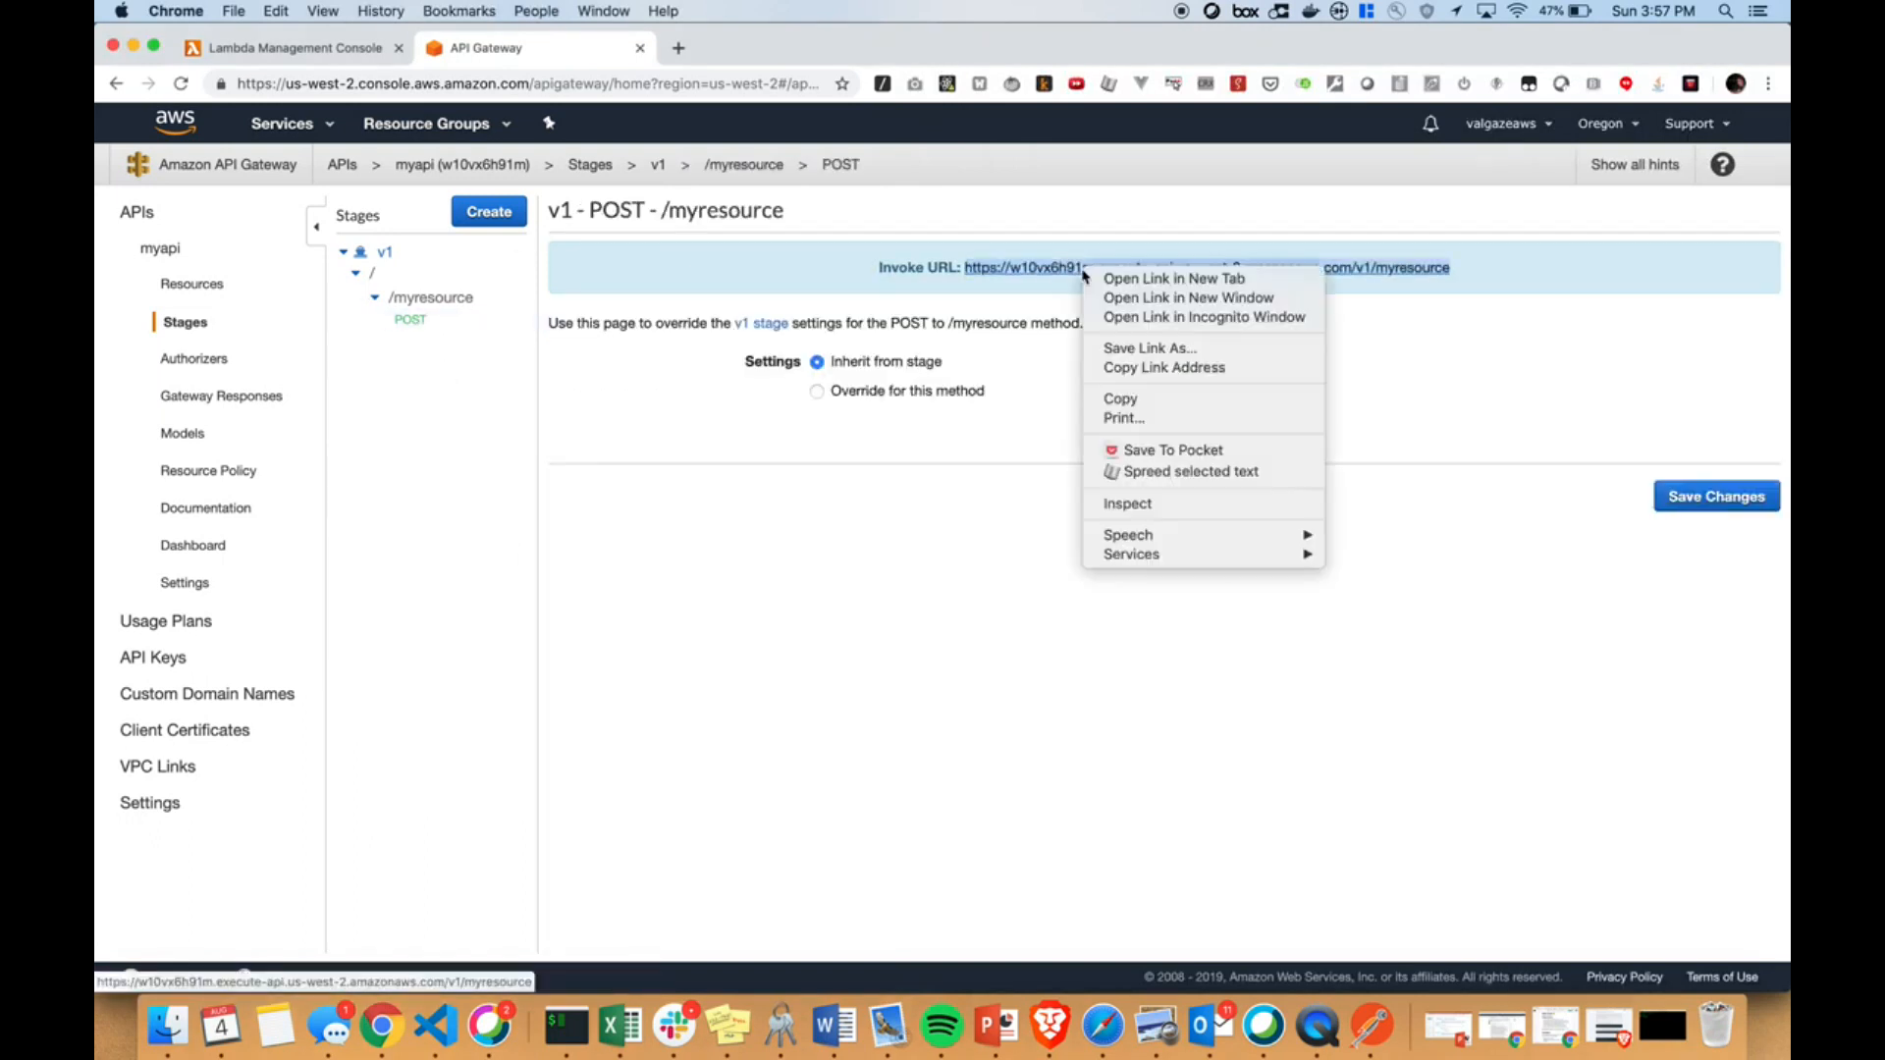
{"action": "left_click", "coordinate": [1124, 367]}
In Postman, replace the request URL with the copied one ending in /v1/myresource and send the request
{"action": "key", "text": "super+Tab"}
{"action": "triple_click", "coordinate": [1313, 211]}
{"action": "key", "text": "super+v"}
{"action": "left_click", "coordinate": [1669, 214]}
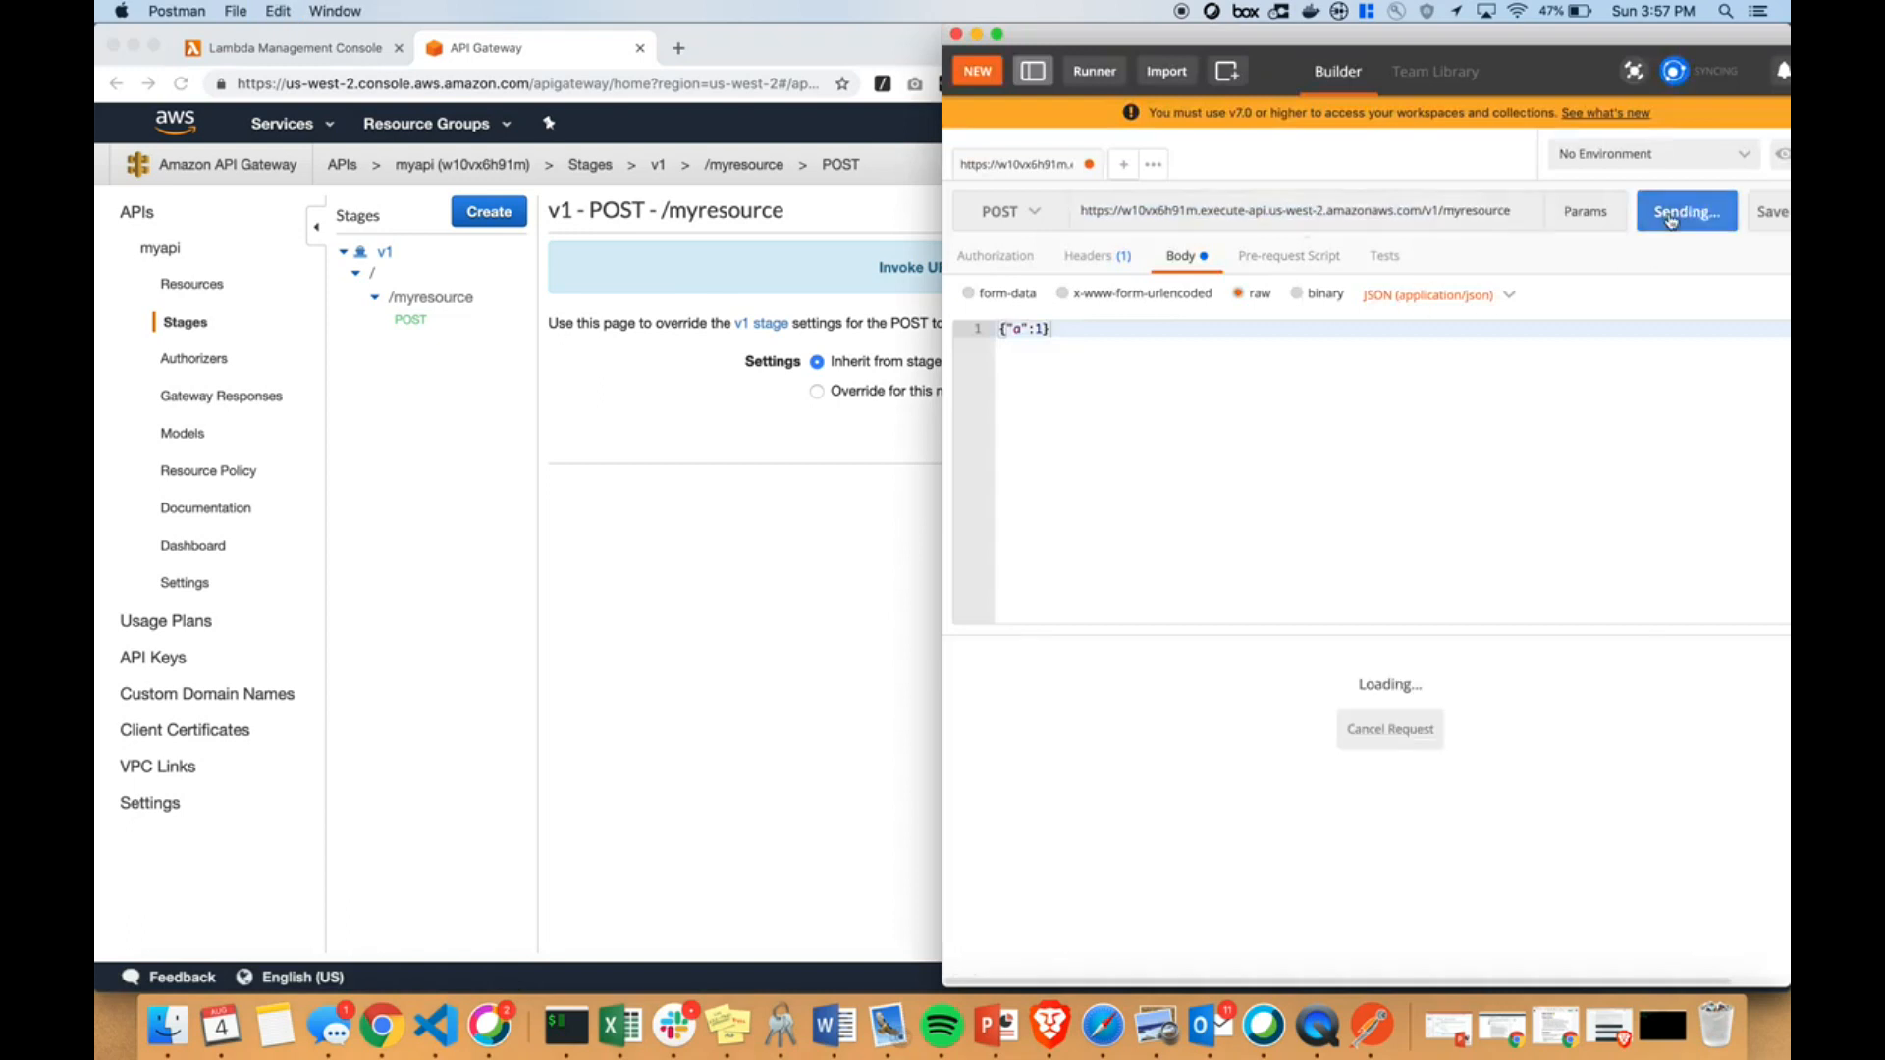
{"action": "left_click", "coordinate": [1672, 213]}
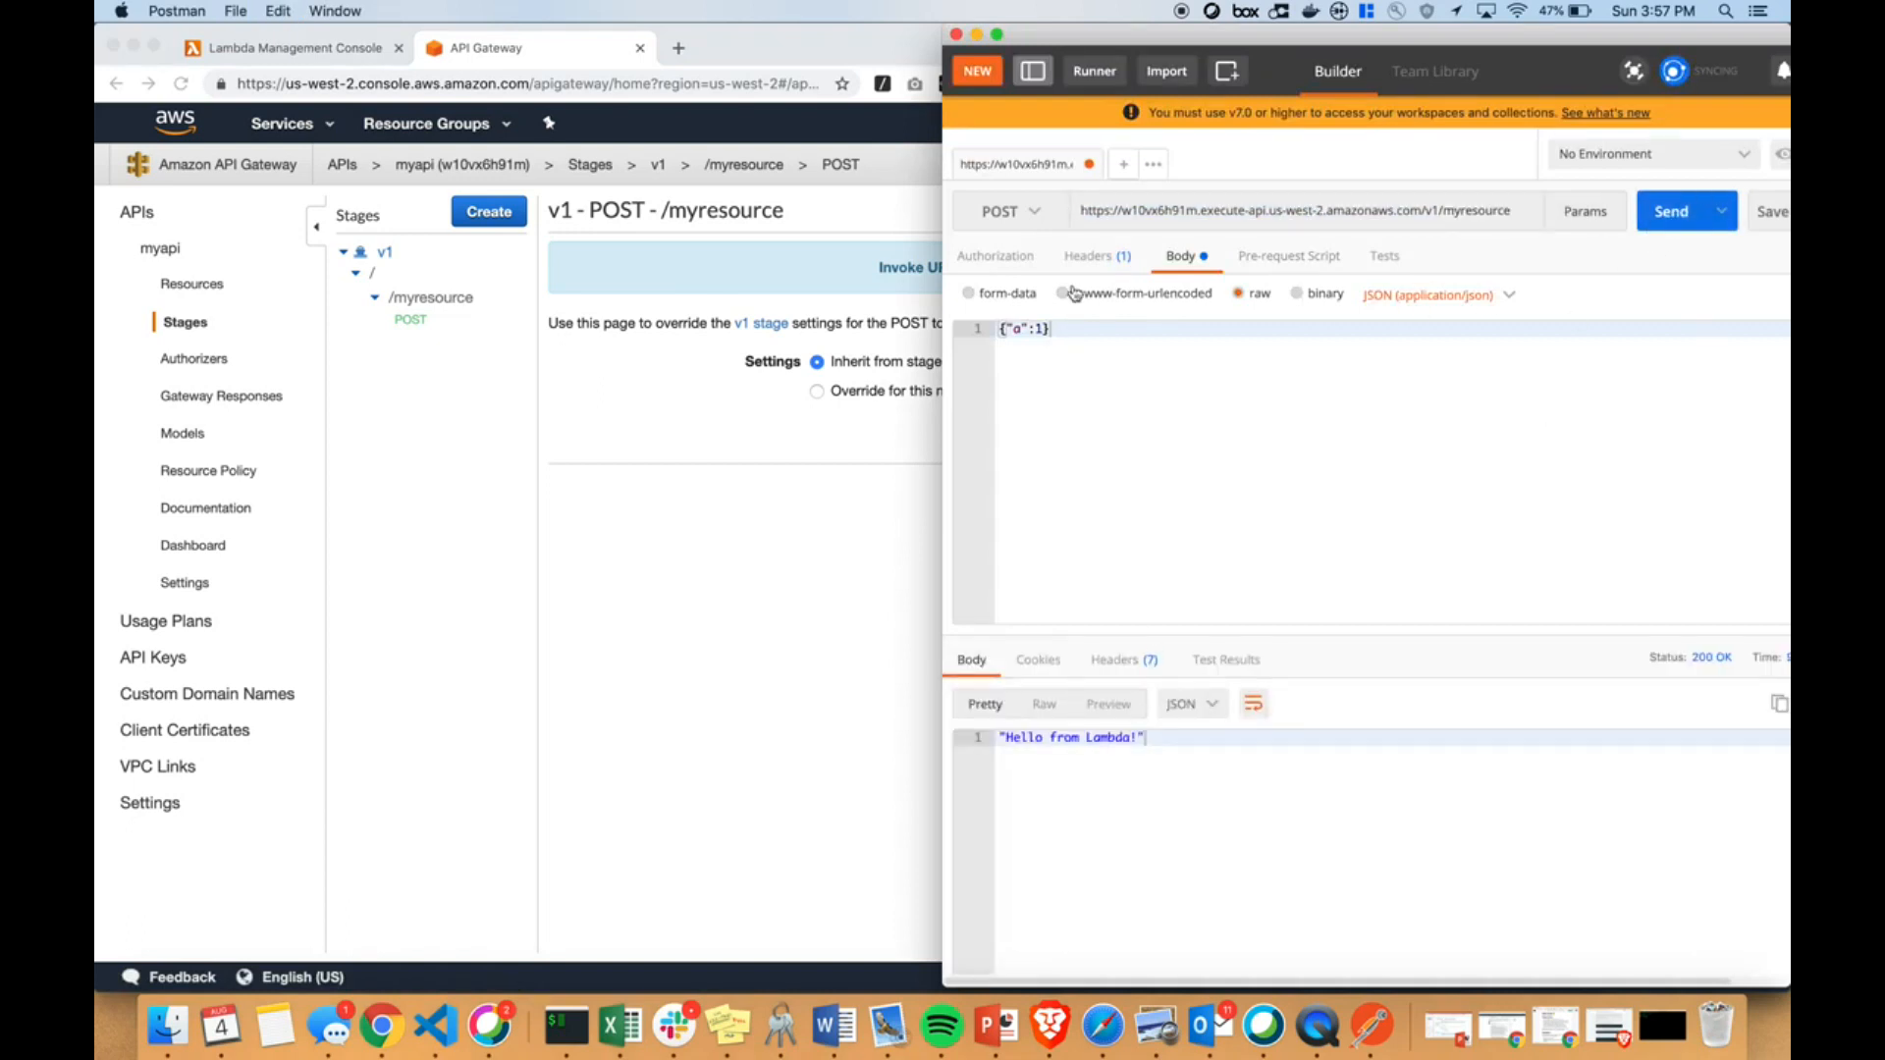
In the mylambda code, declare "let counter = 0;" above the exports.handler line and save the file
{"action": "left_click", "coordinate": [503, 421]}
{"action": "left_click", "coordinate": [294, 47]}
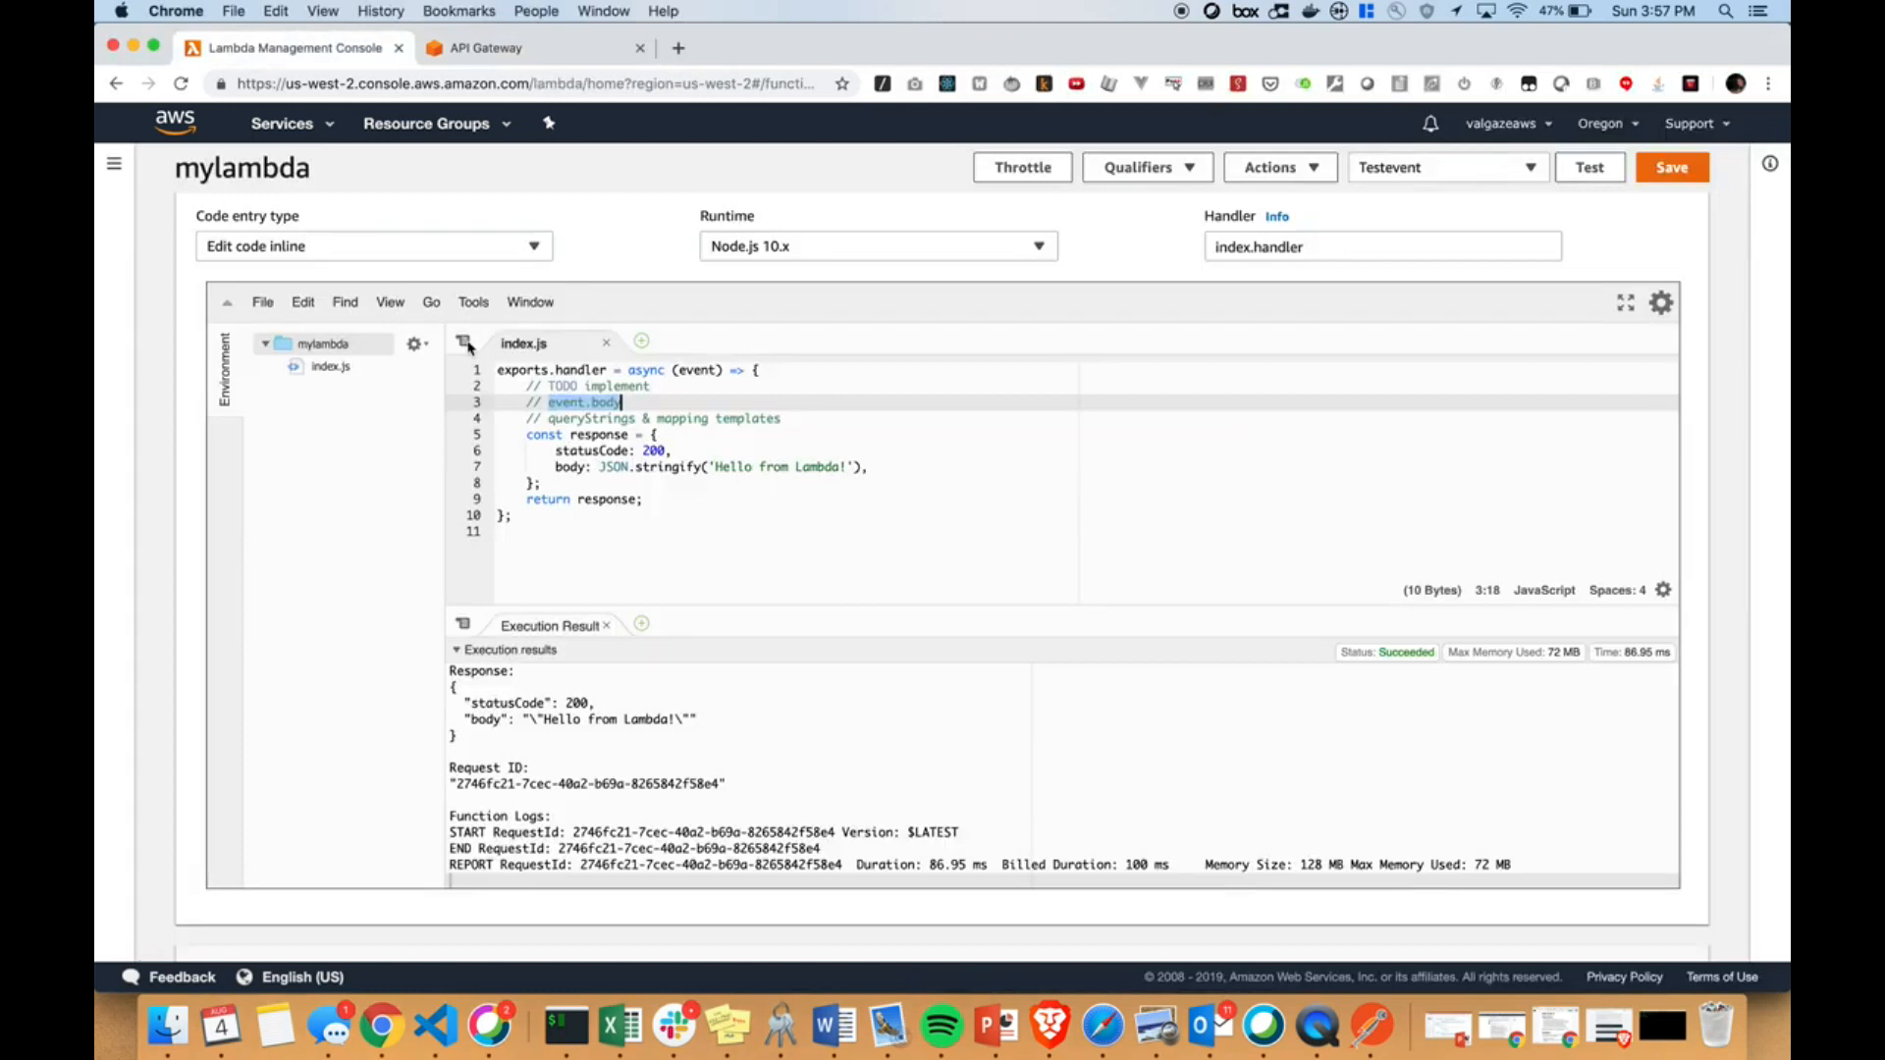
{"action": "left_click", "coordinate": [652, 464]}
{"action": "left_click", "coordinate": [528, 385]}
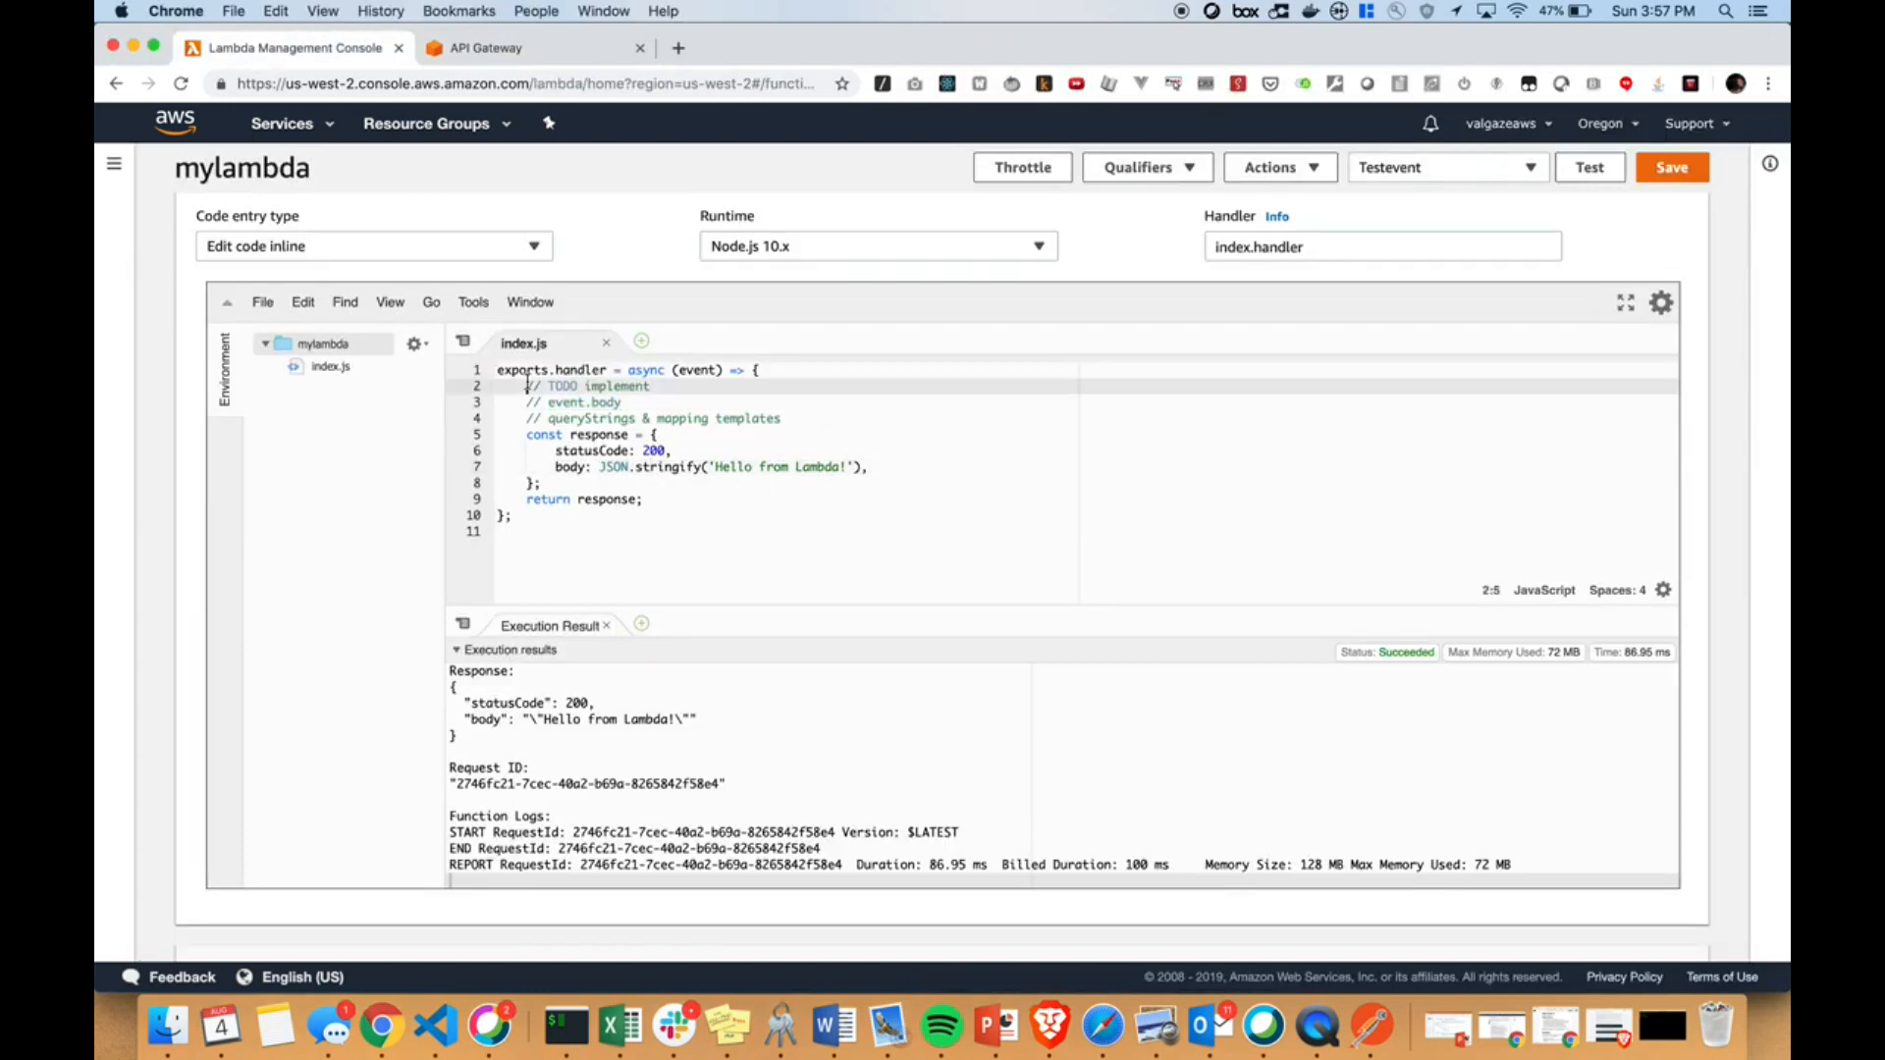
{"action": "key", "text": "super+Up"}
{"action": "key", "text": "Return"}
{"action": "key", "text": "Up"}
{"action": "type", "text": "1et counter"}
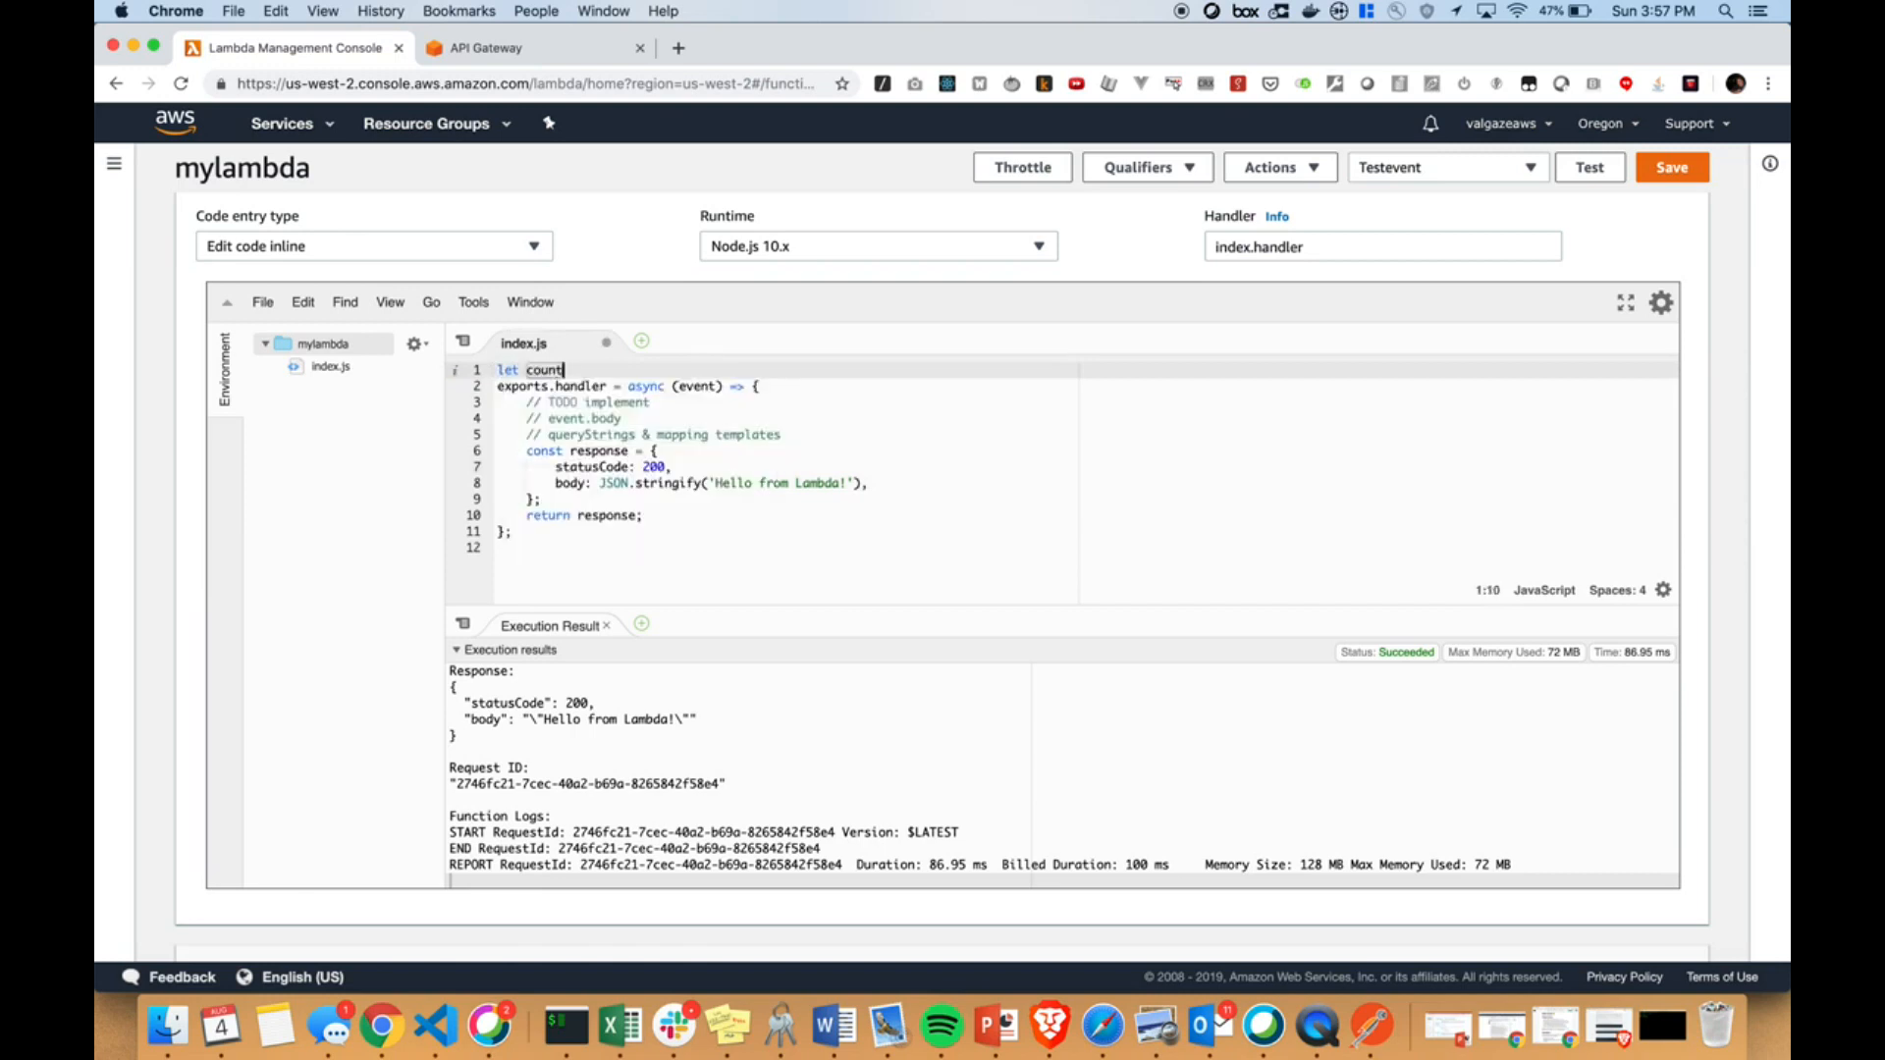
{"action": "type", "text": ";"}
{"action": "key", "text": "super+s"}
Add the line "counter++;" below the queryStrings comment inside the handler and save the file
{"action": "key", "text": "Down"}
{"action": "key", "text": "Down"}
{"action": "key", "text": "Down"}
{"action": "key", "text": "Down"}
{"action": "key", "text": "Up"}
{"action": "key", "text": "Right"}
{"action": "key", "text": "Up"}
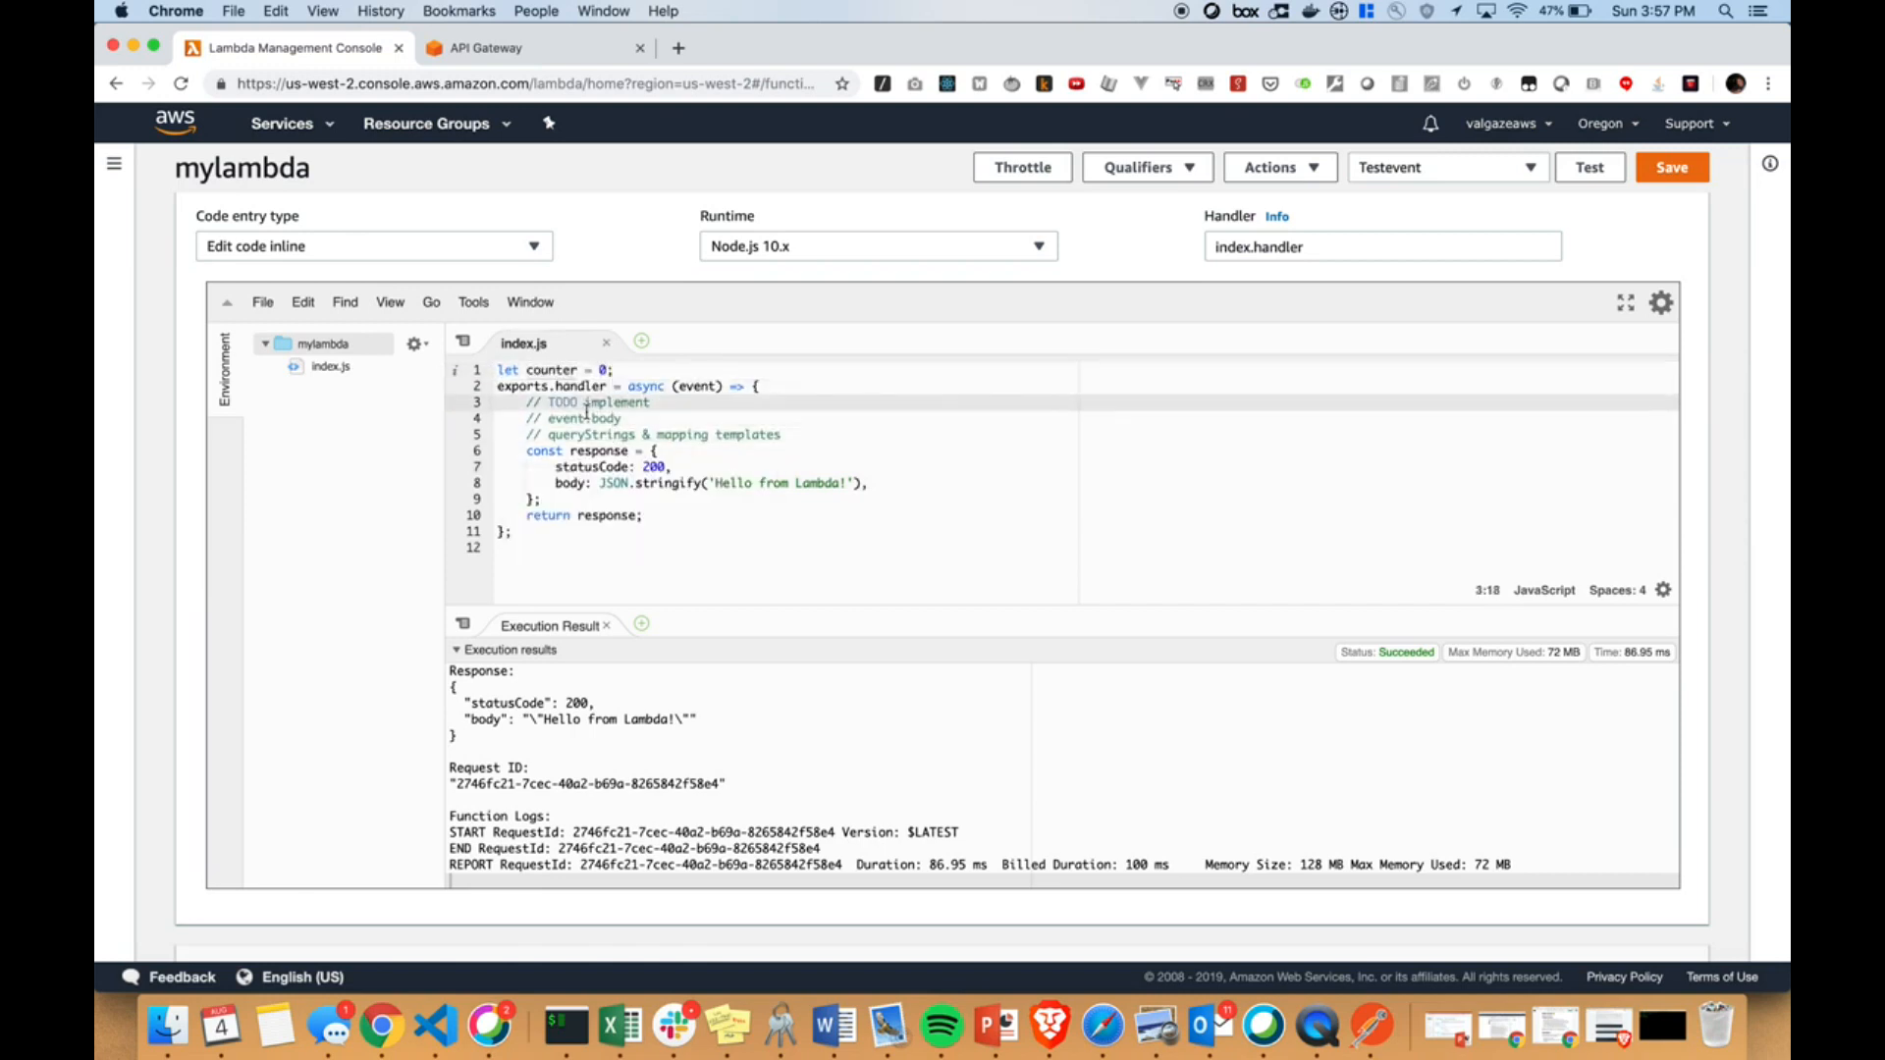
{"action": "left_click", "coordinate": [782, 435]}
{"action": "key", "text": "Return"}
{"action": "type", "text": "count"}
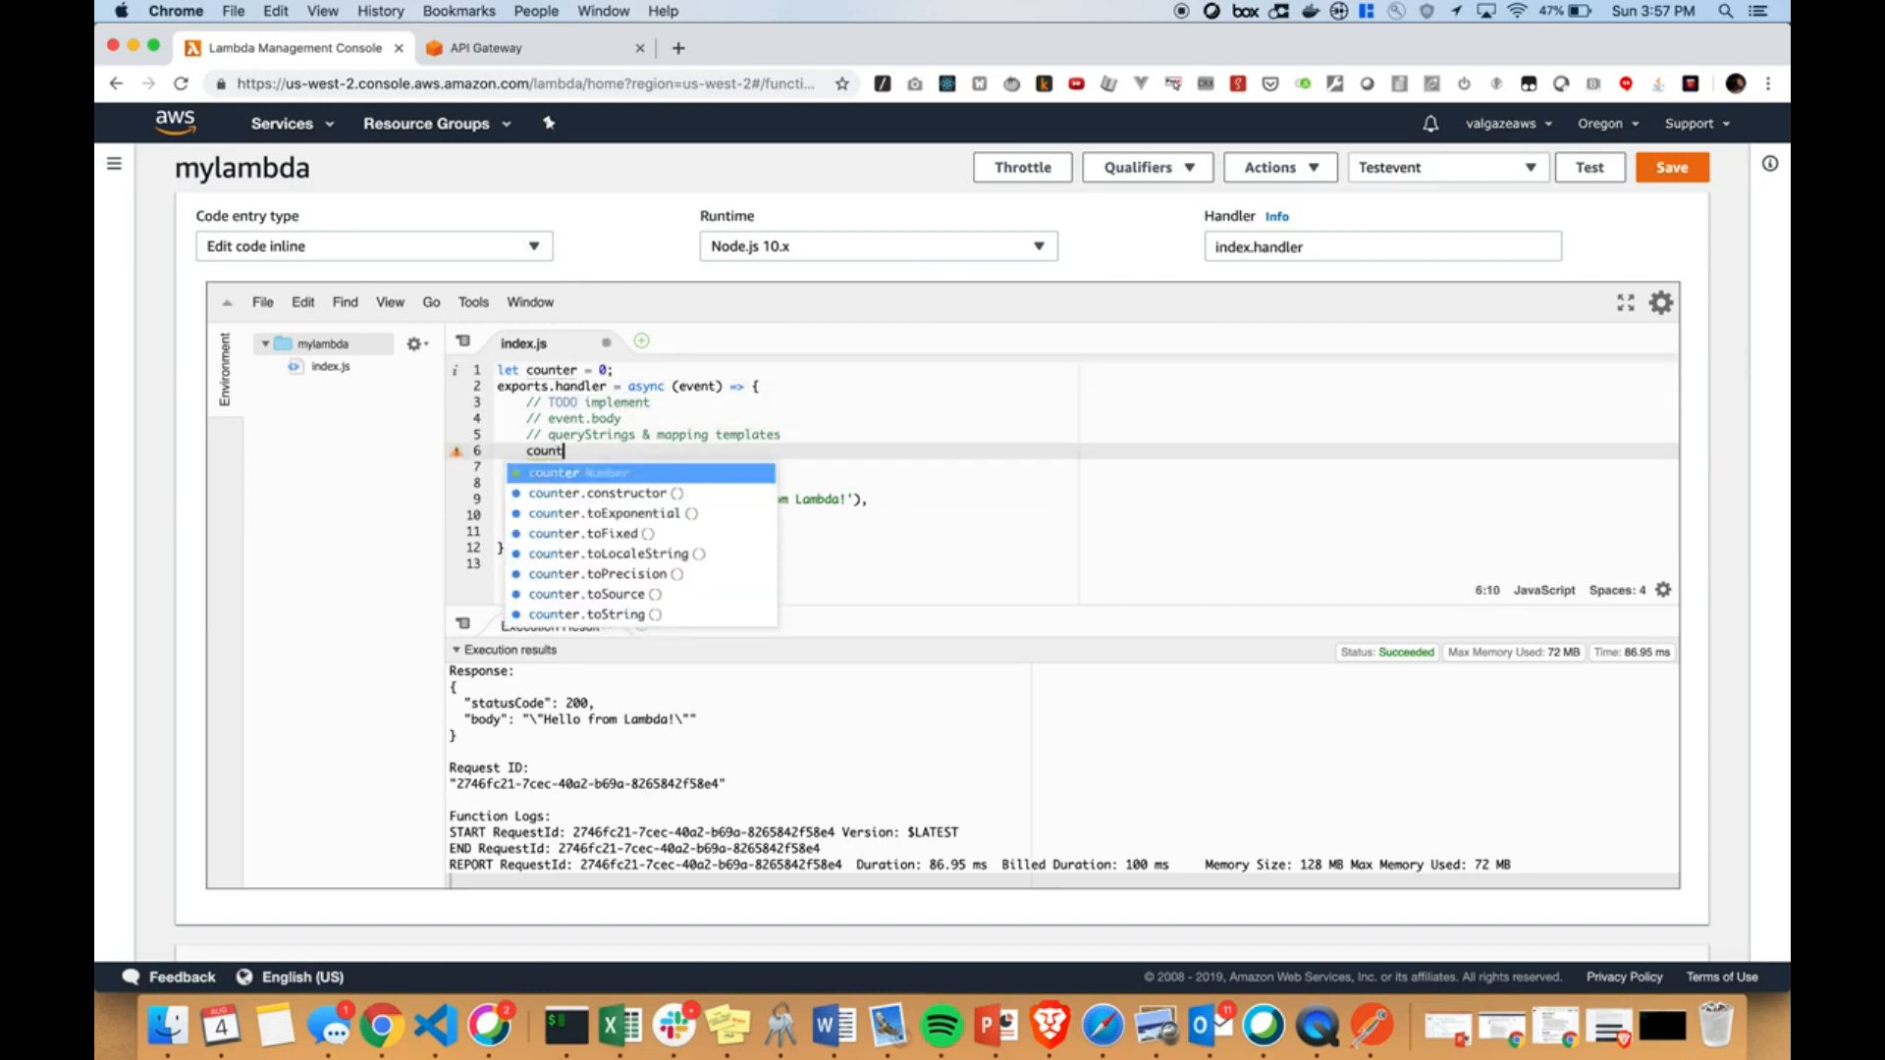
{"action": "type", "text": "er++;"}
{"action": "key", "text": "super+s"}
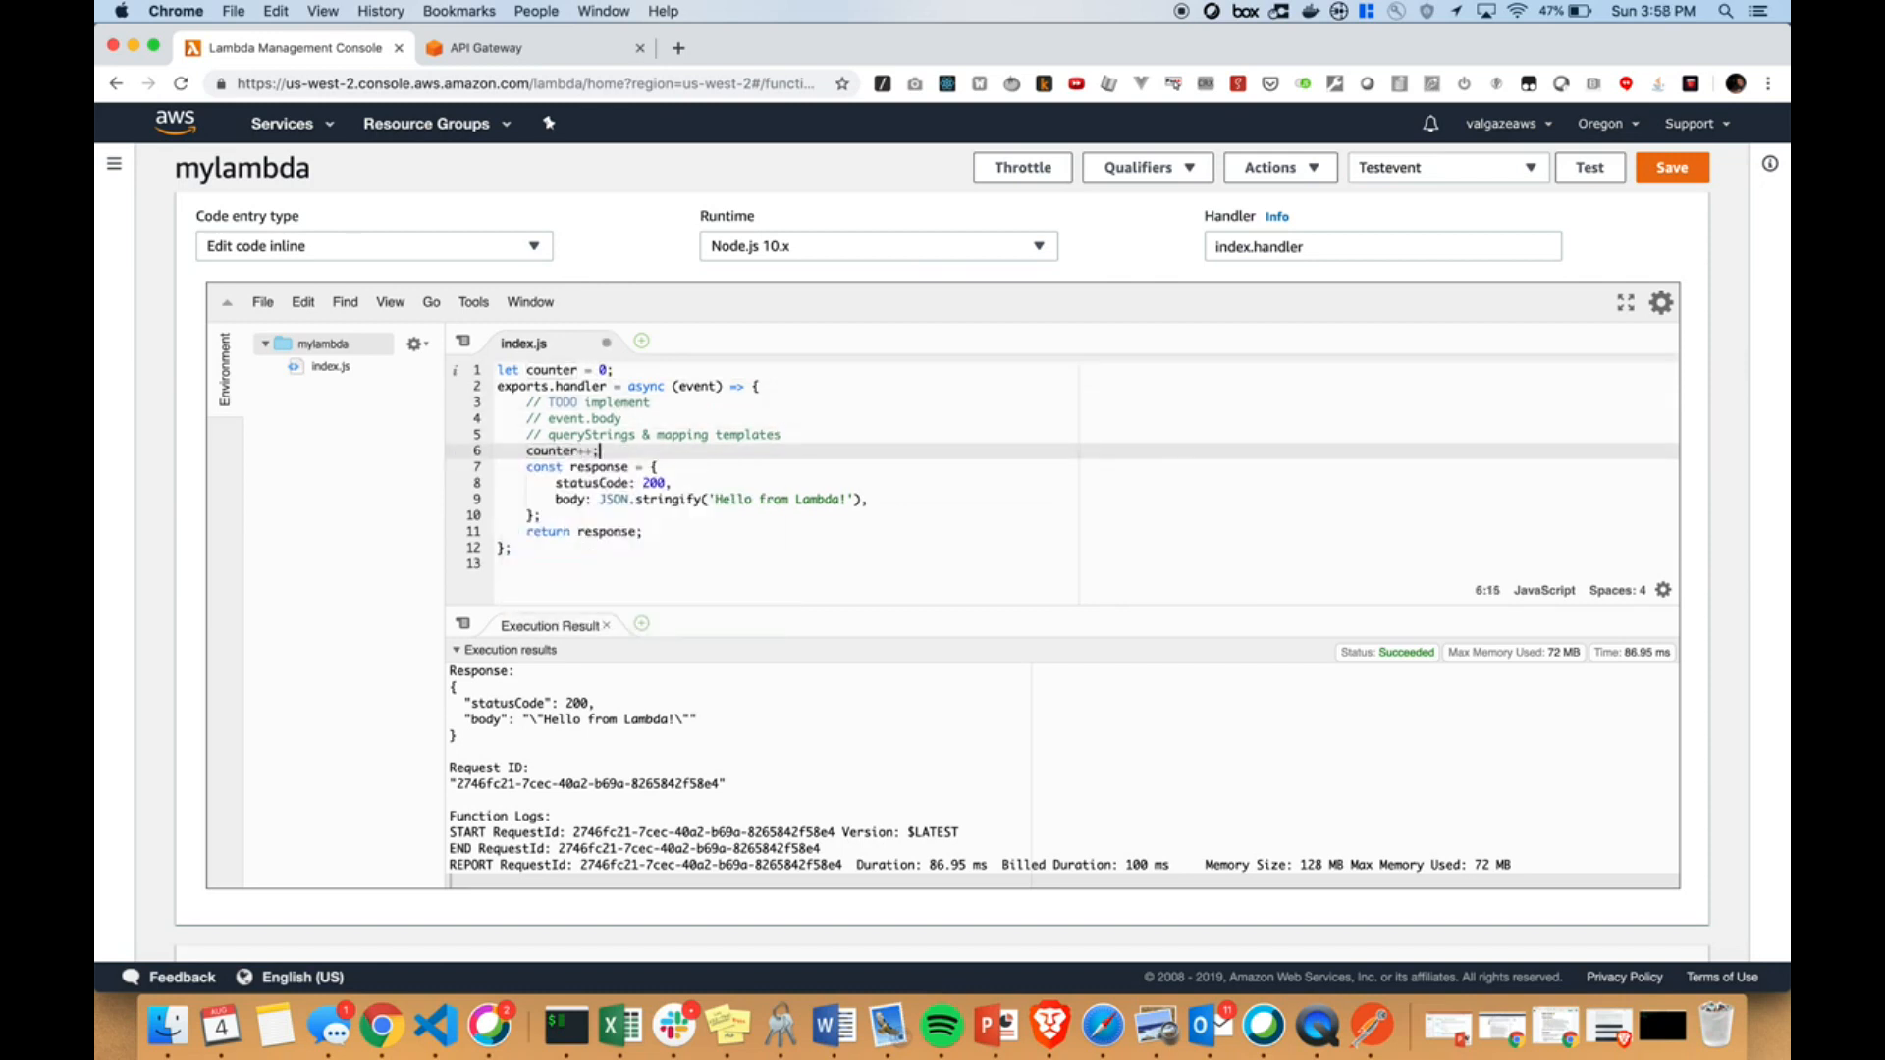
Change the response body's string to 'Hello from Lambda! This function was invoked' + counter + ' times!' and save the function
{"action": "left_click", "coordinate": [846, 499]}
{"action": "type", "text": "' + "}
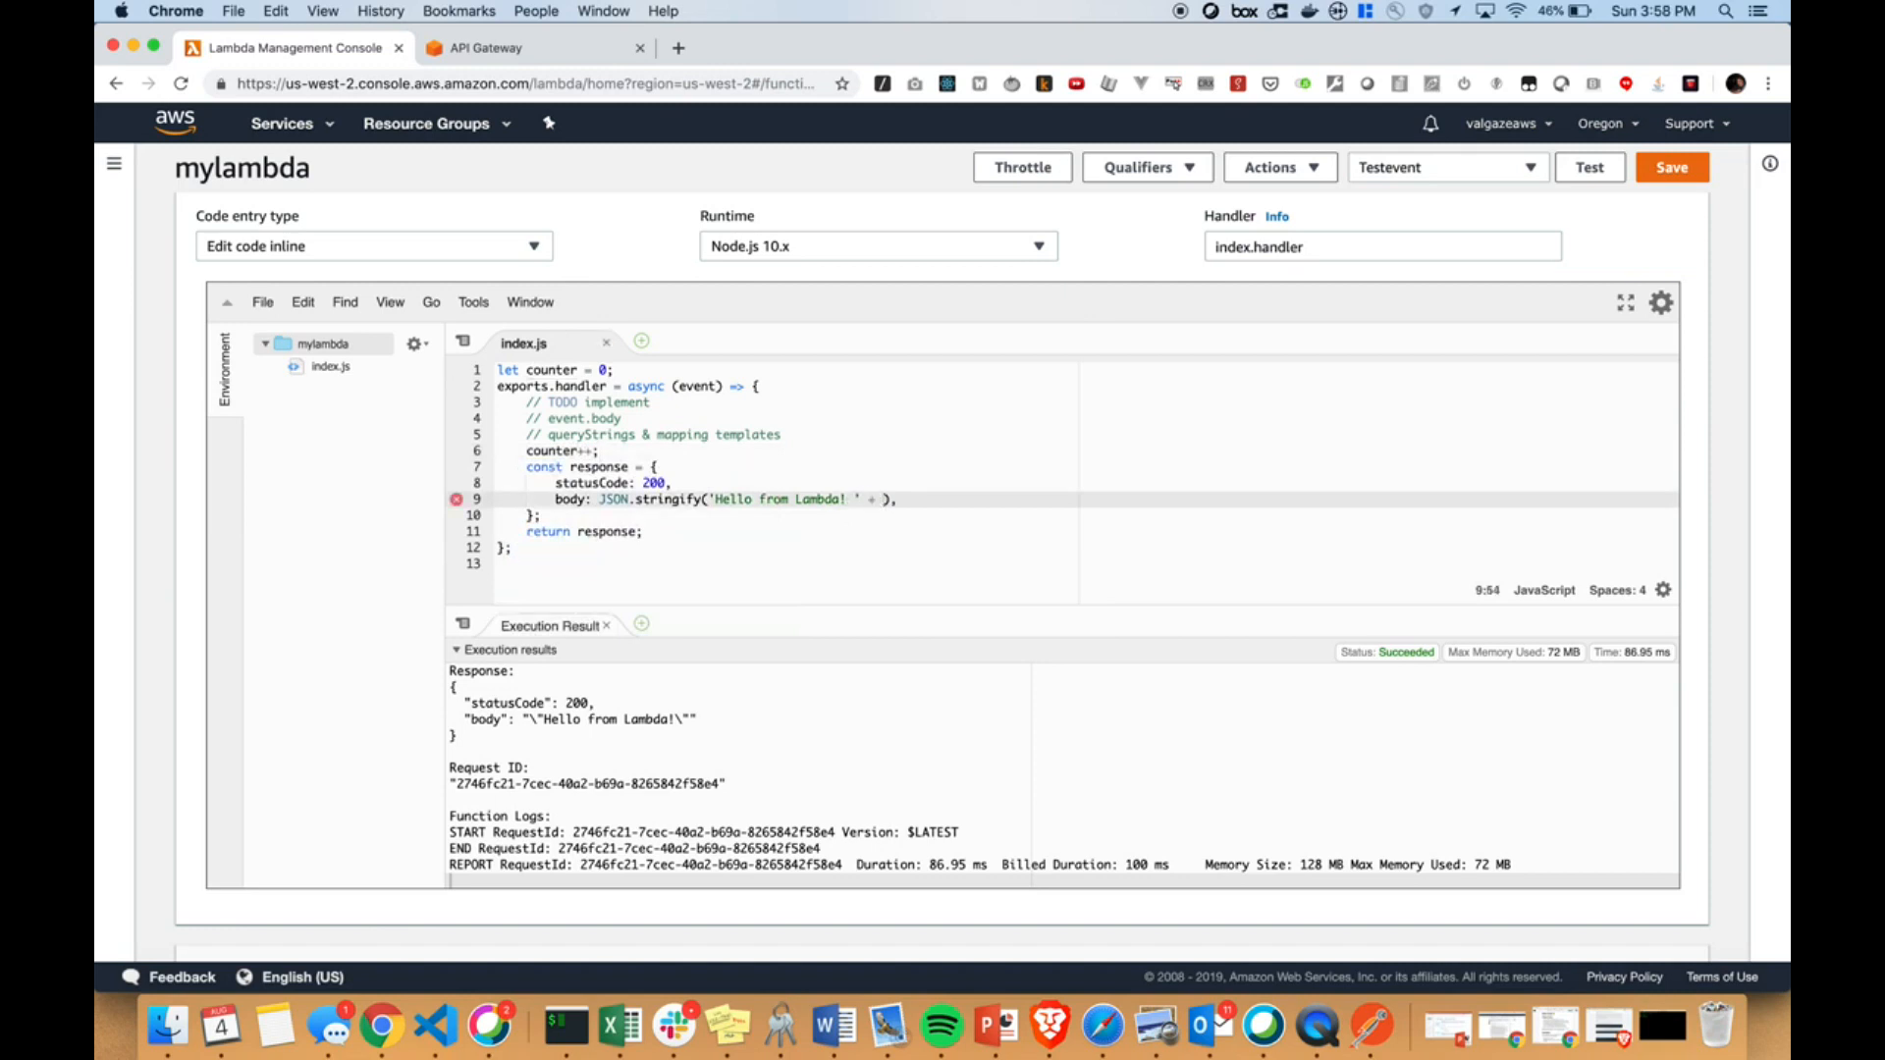
{"action": "type", "text": "counter + ' times!"}
{"action": "key", "text": "Left"}
{"action": "key", "text": "Left"}
{"action": "key", "text": "Left"}
{"action": "left_click", "coordinate": [856, 500]}
{"action": "type", "text": "This function"}
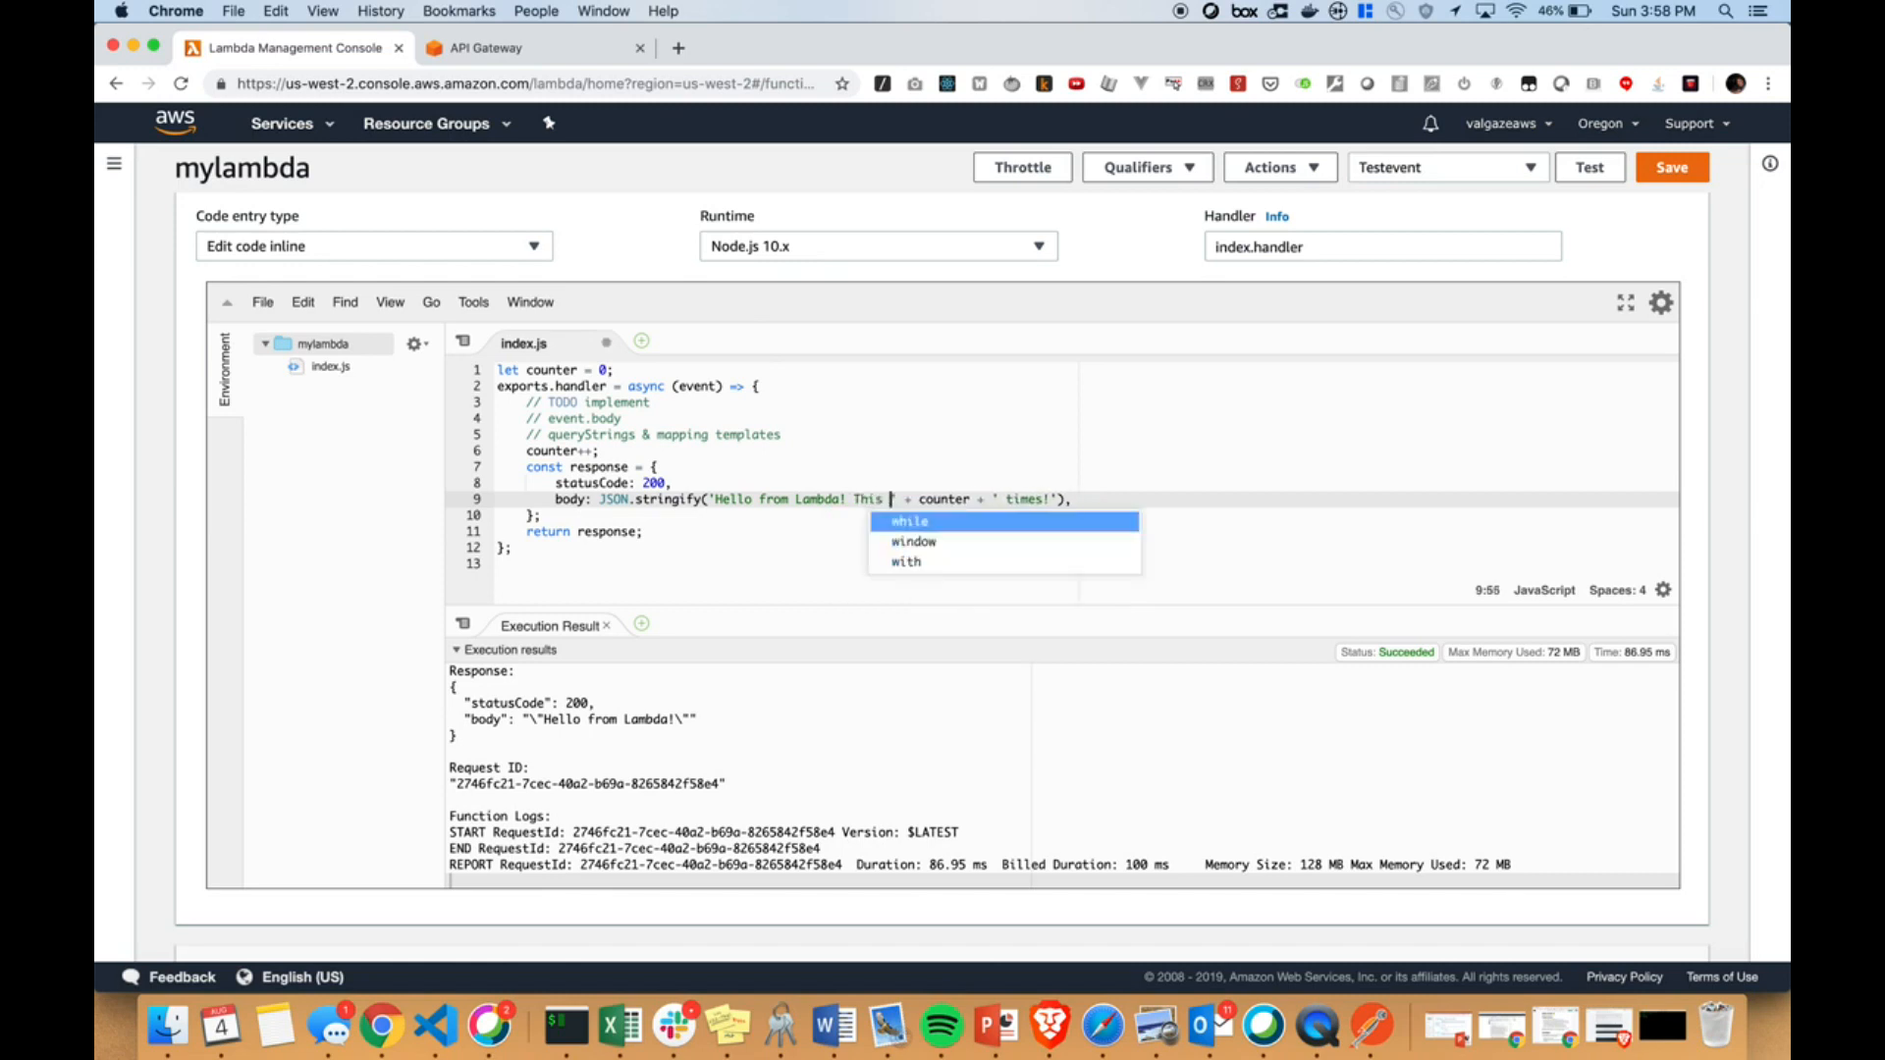
{"action": "type", "text": " was invoked"}
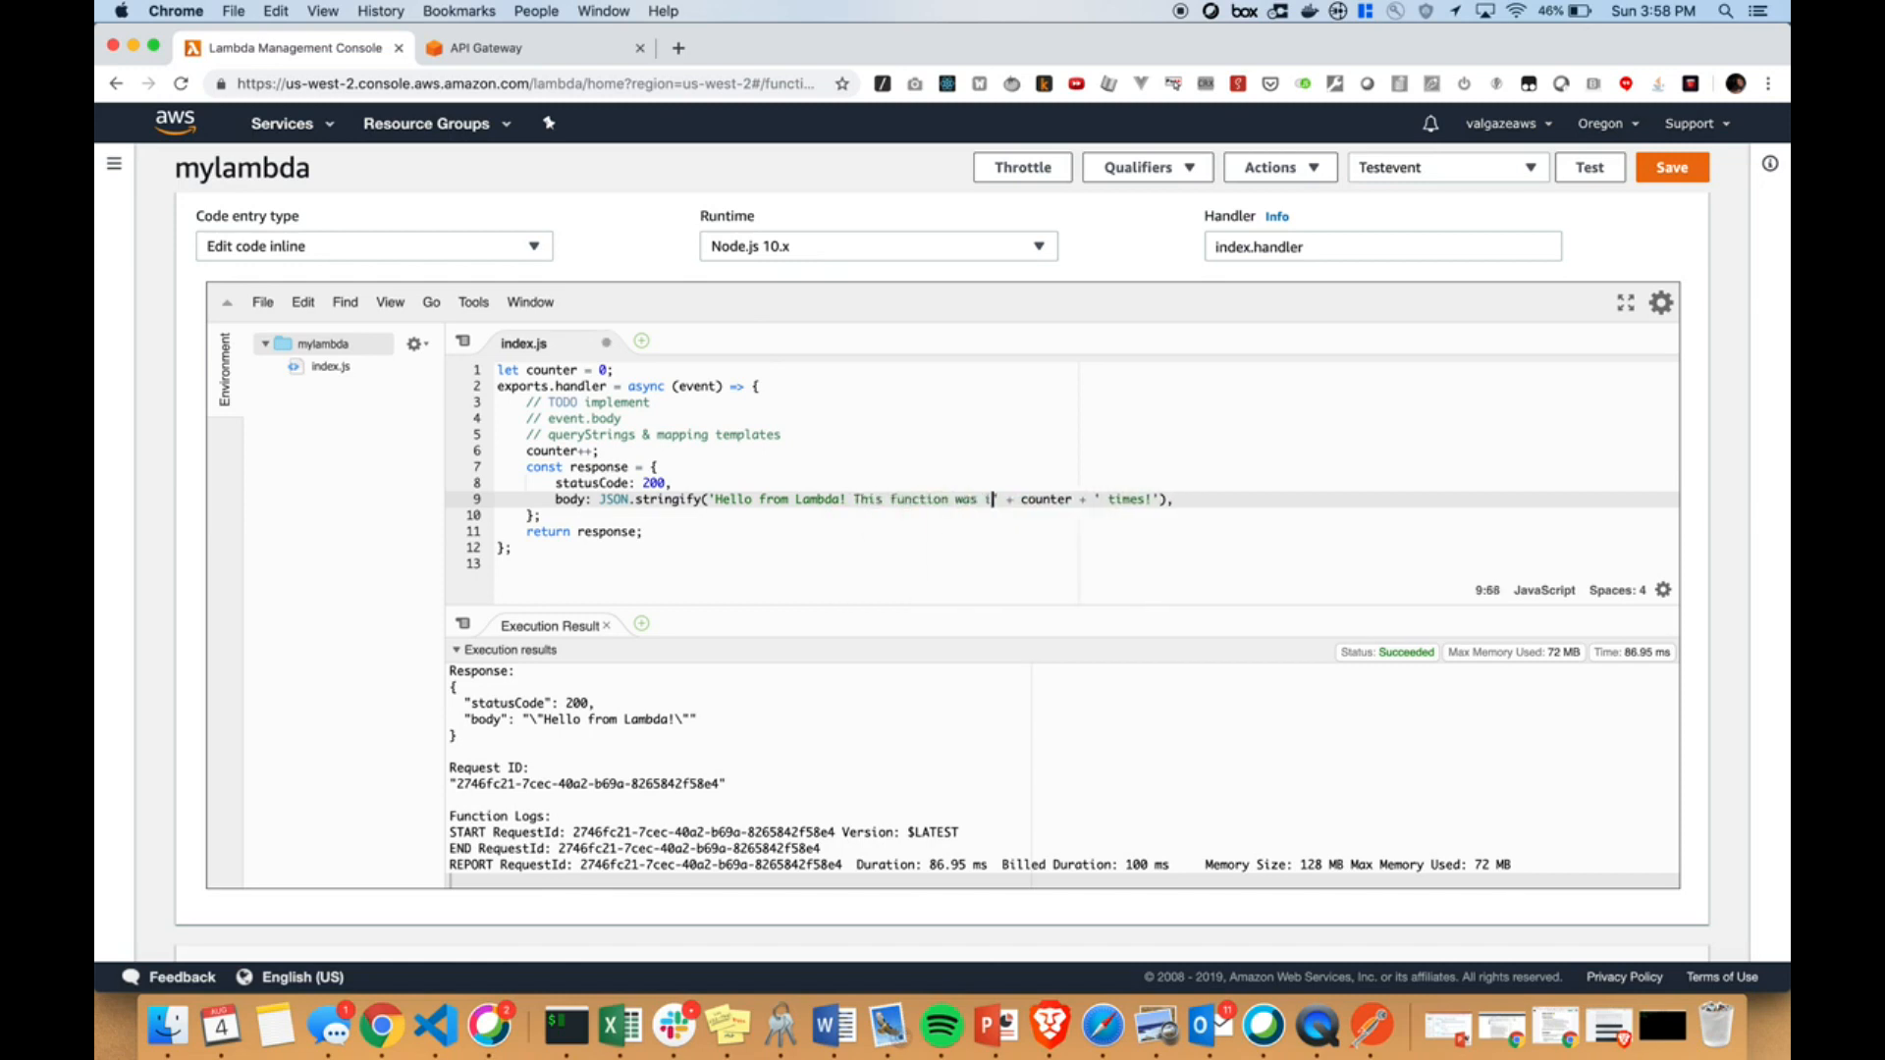
{"action": "left_click", "coordinate": [1672, 169]}
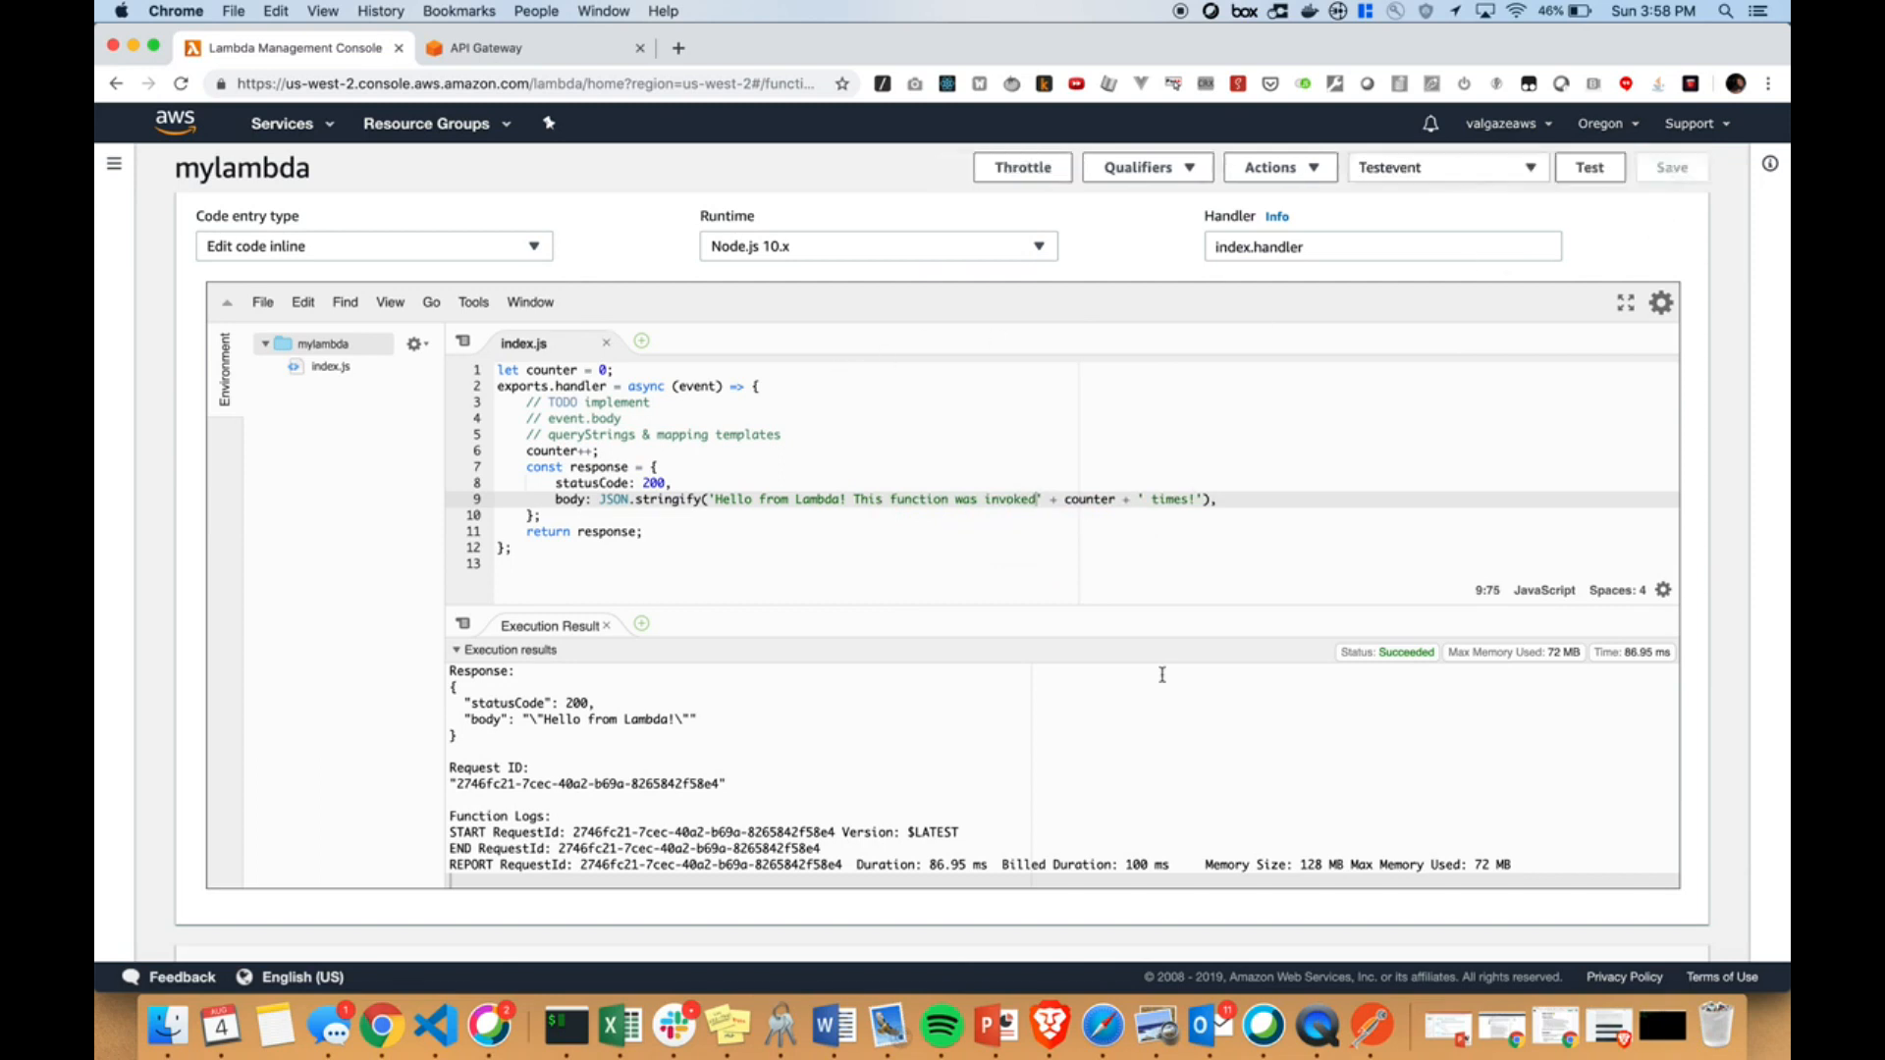
Switch to Postman and send the POST request to /v1/myresource several times to test the invocation counter
{"action": "left_click", "coordinate": [1371, 1026]}
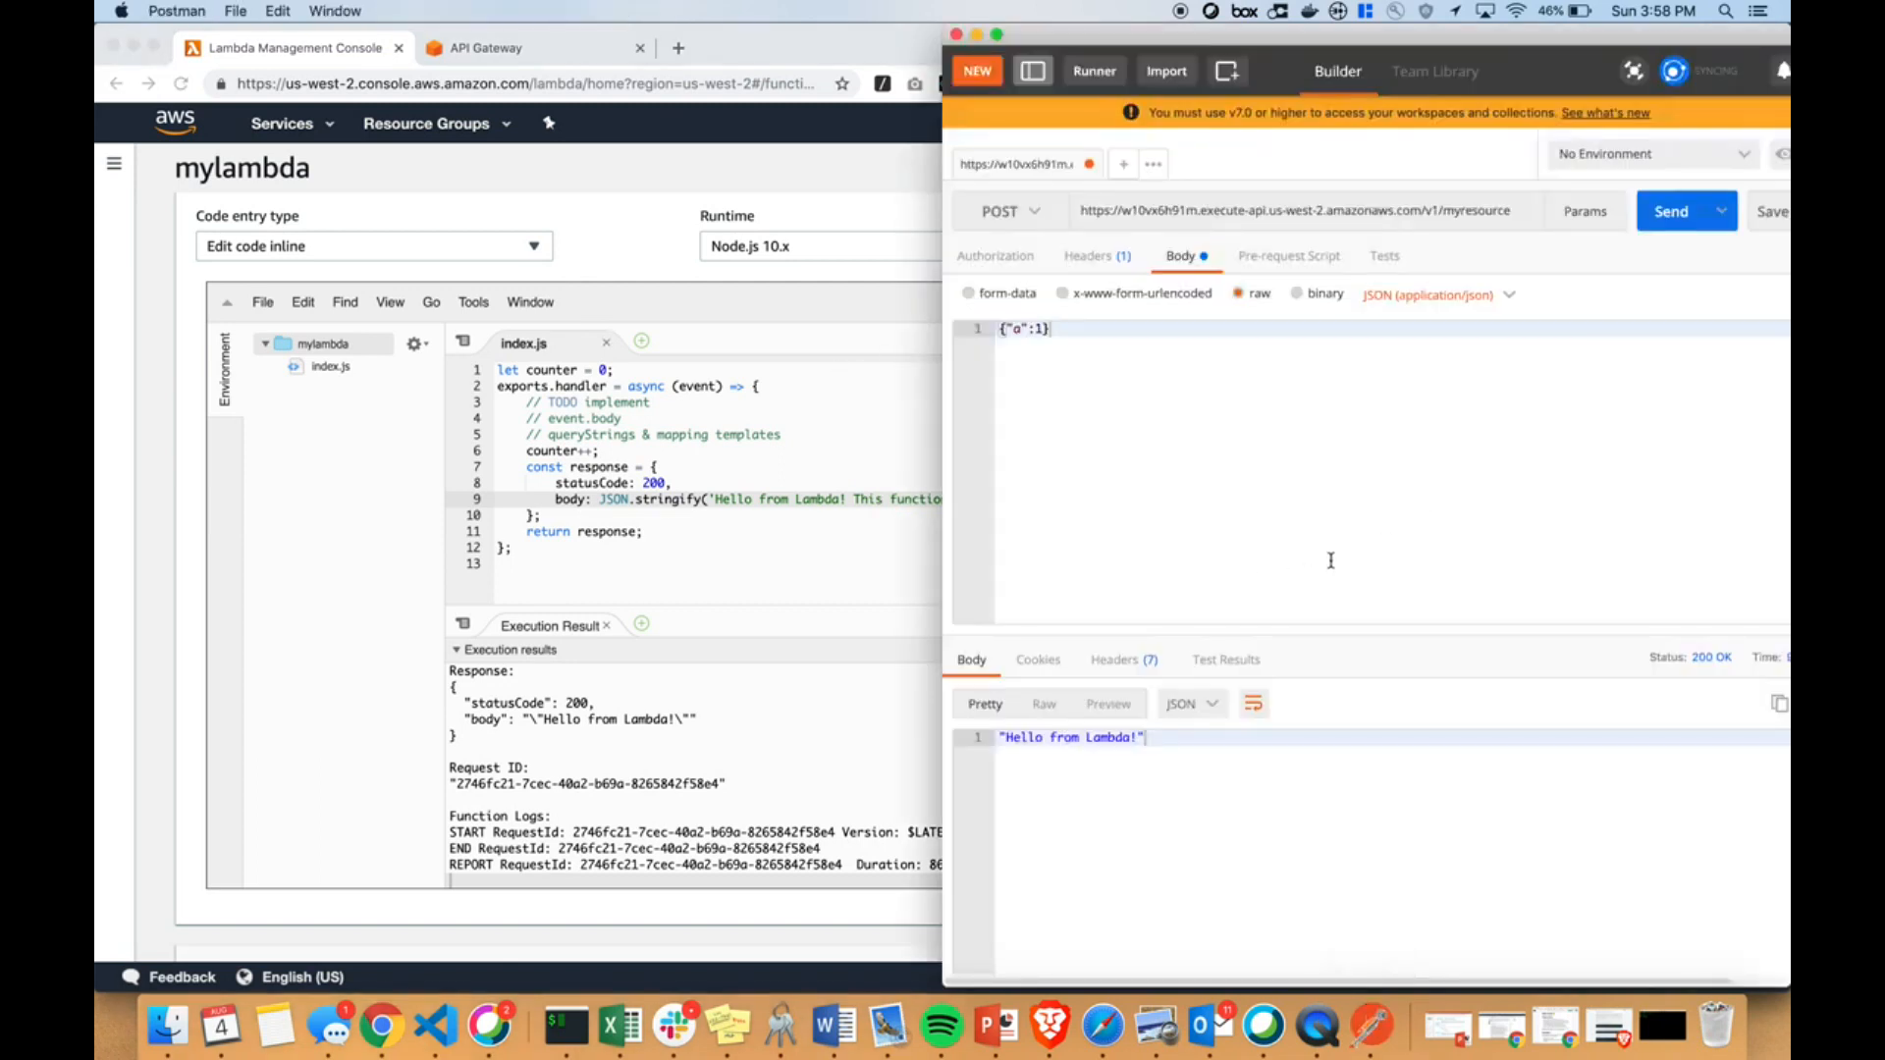
{"action": "left_click", "coordinate": [1669, 212]}
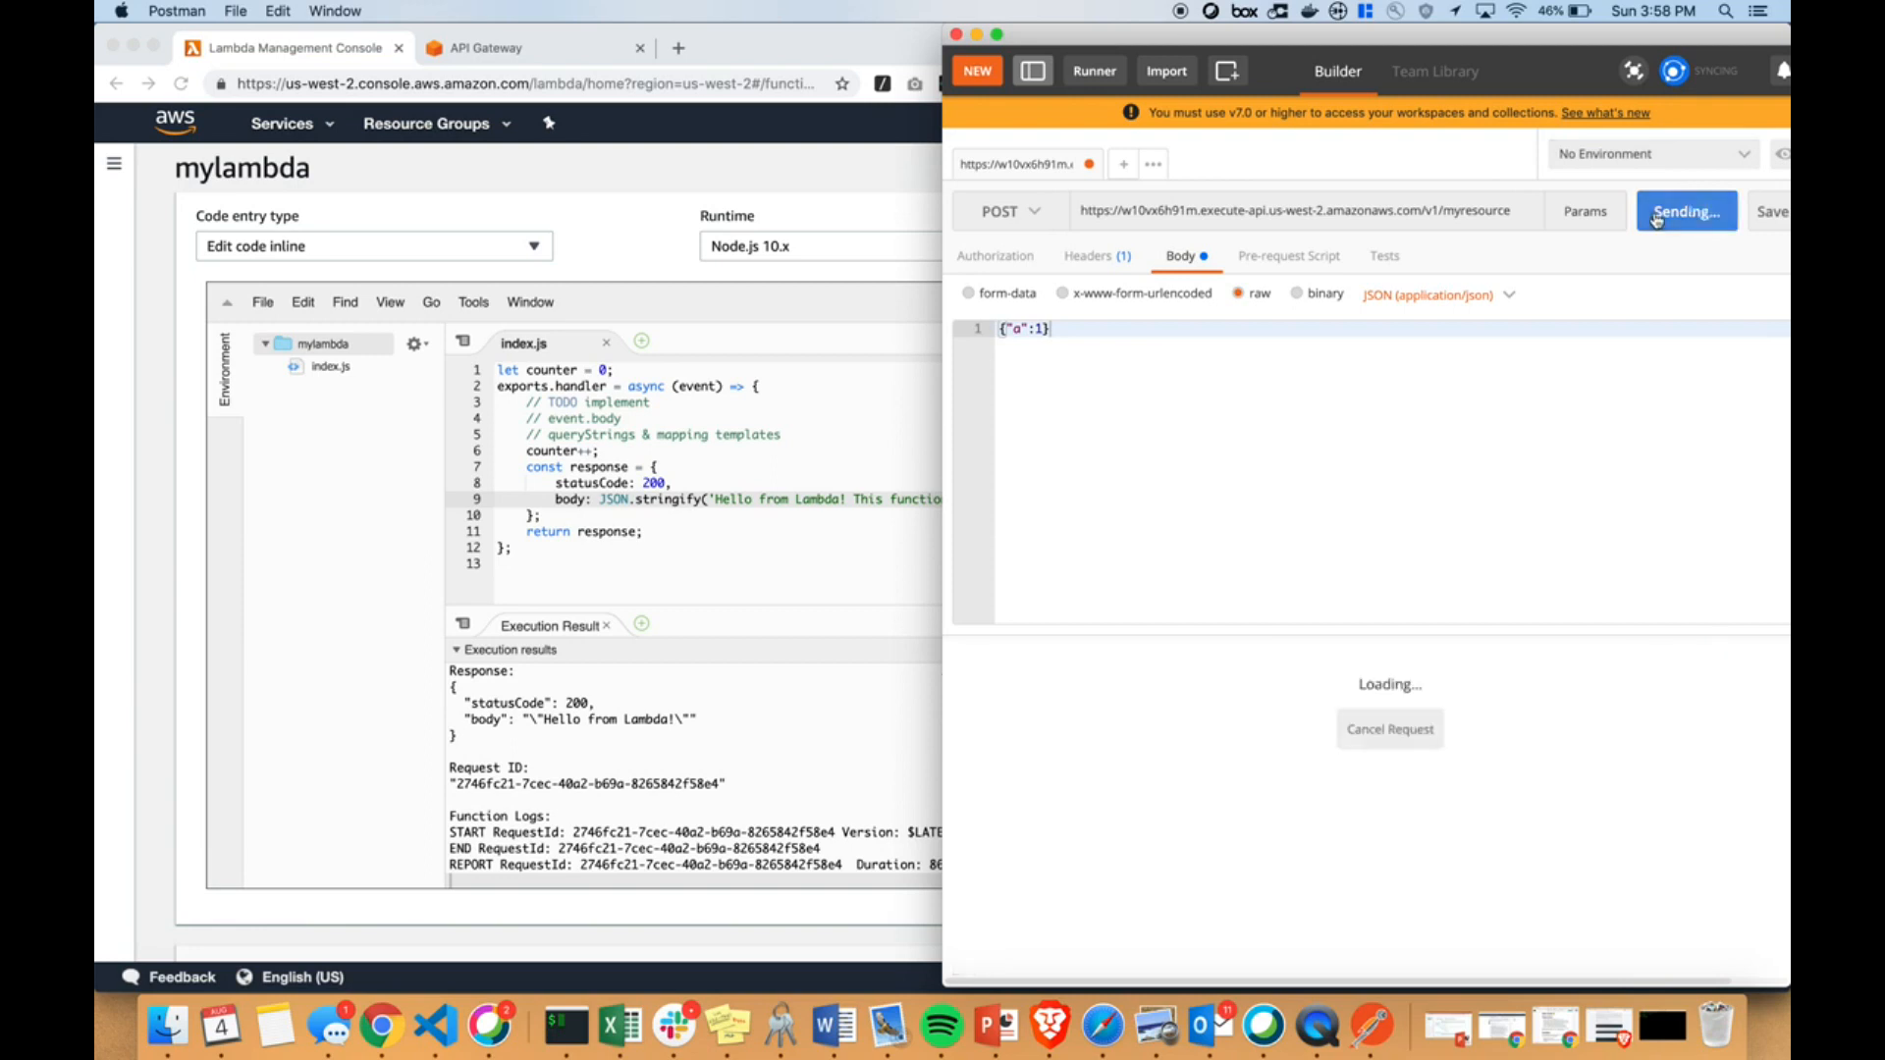
{"action": "left_click", "coordinate": [1669, 211]}
{"action": "left_click", "coordinate": [1658, 218]}
{"action": "left_click", "coordinate": [1657, 218]}
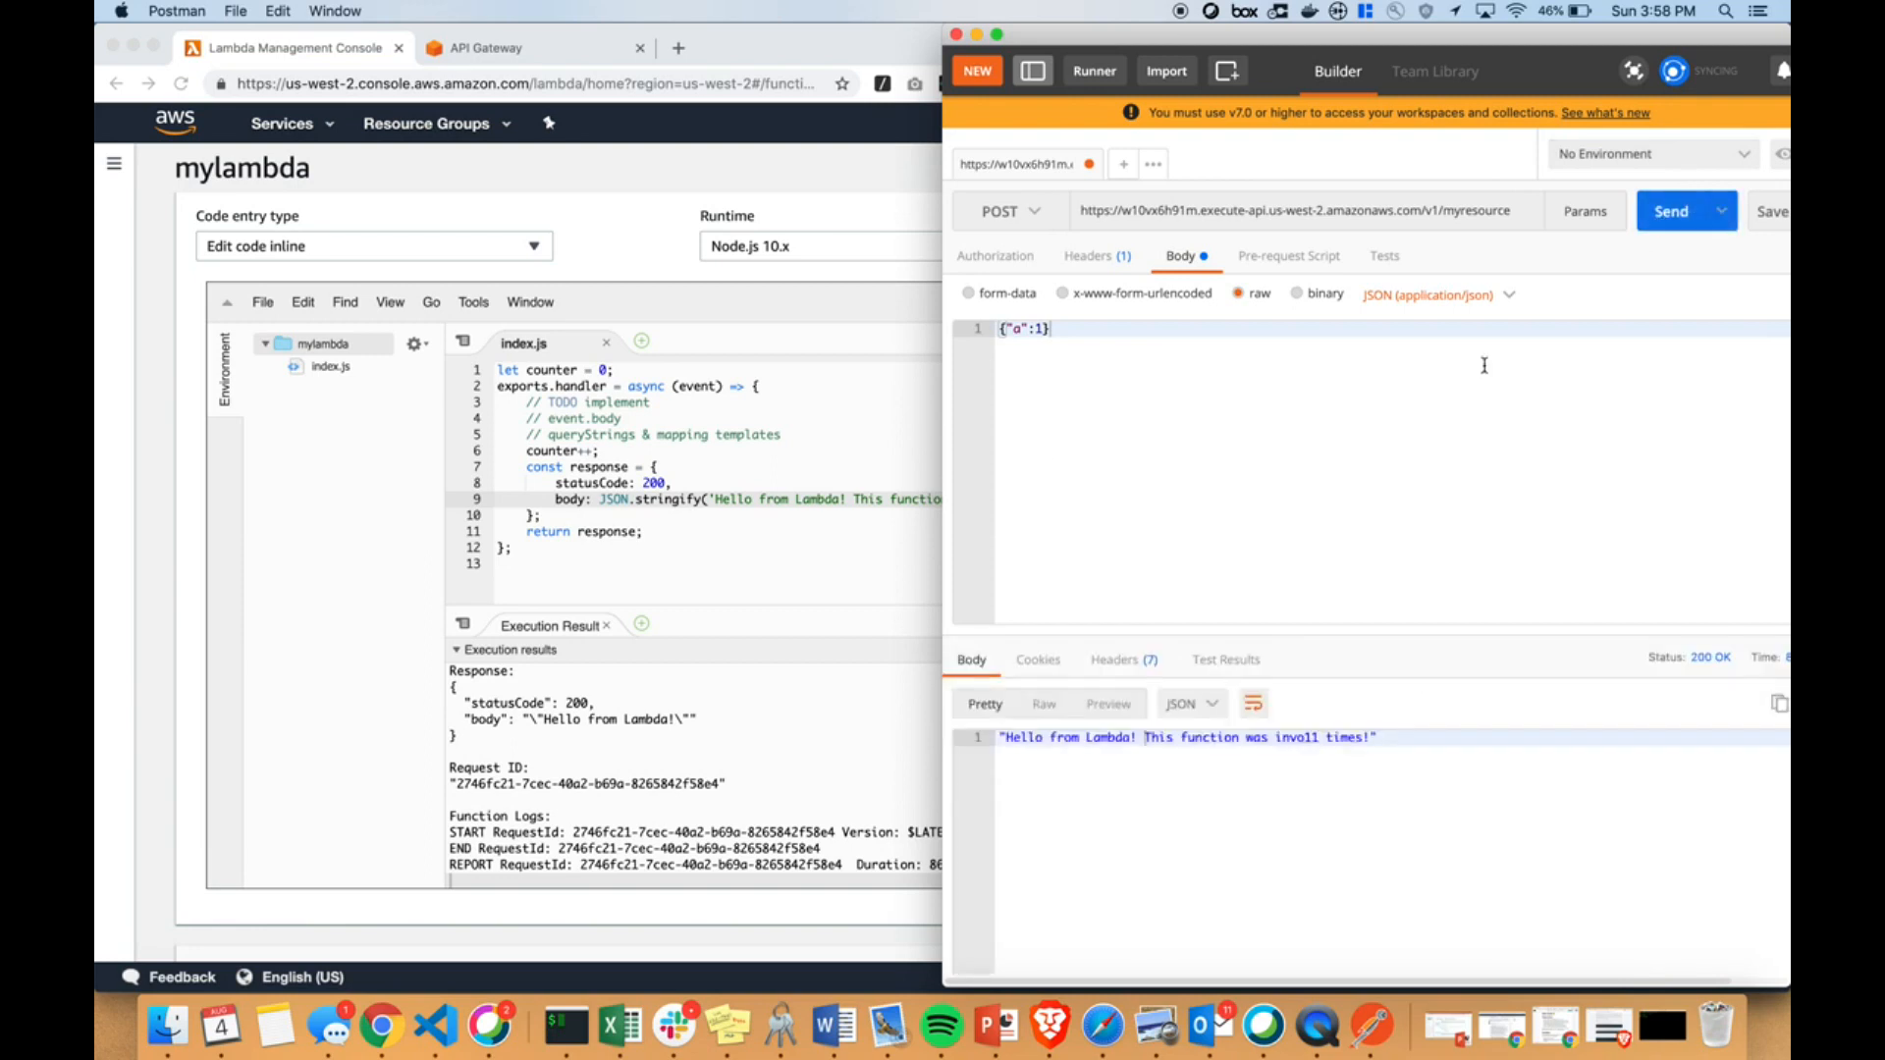